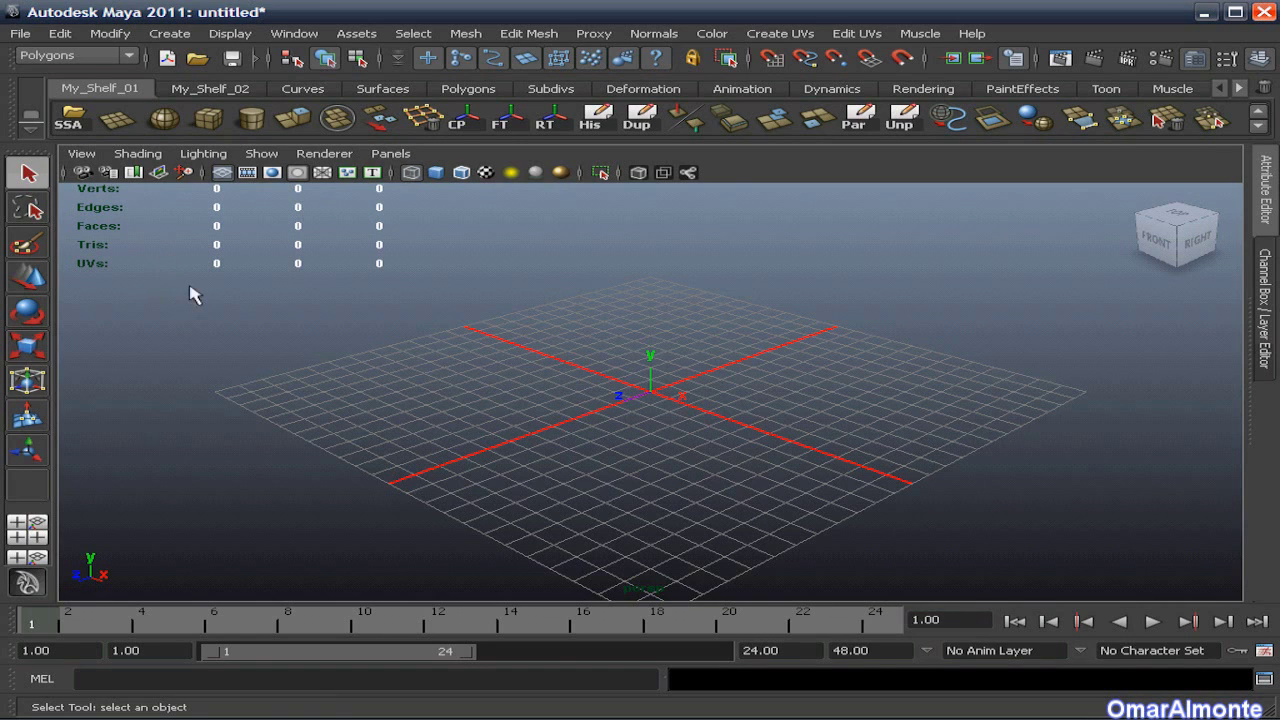
Create a new project named AirJet with default scenes, images, sourceimages and data folders.
{"action": "left_click", "coordinate": [14, 37]}
{"action": "mouse_move", "coordinate": [108, 412]}
{"action": "mouse_move", "coordinate": [230, 392]}
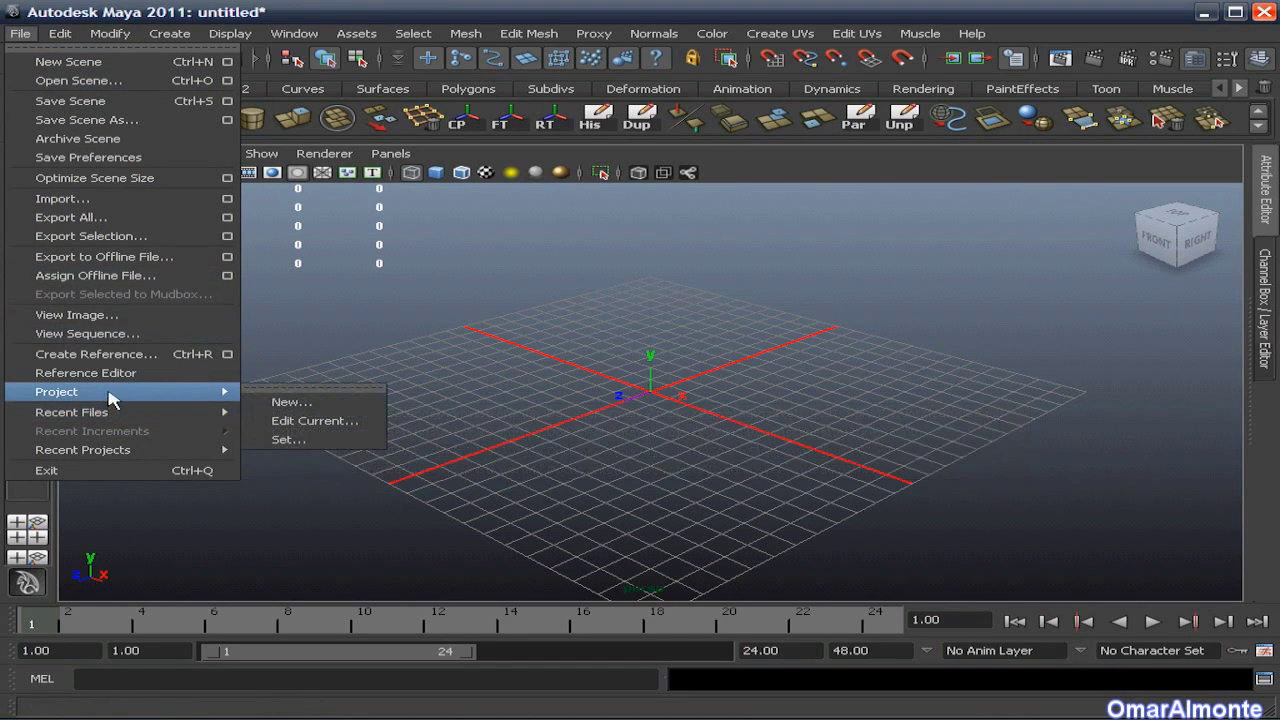
{"action": "left_click", "coordinate": [302, 408]}
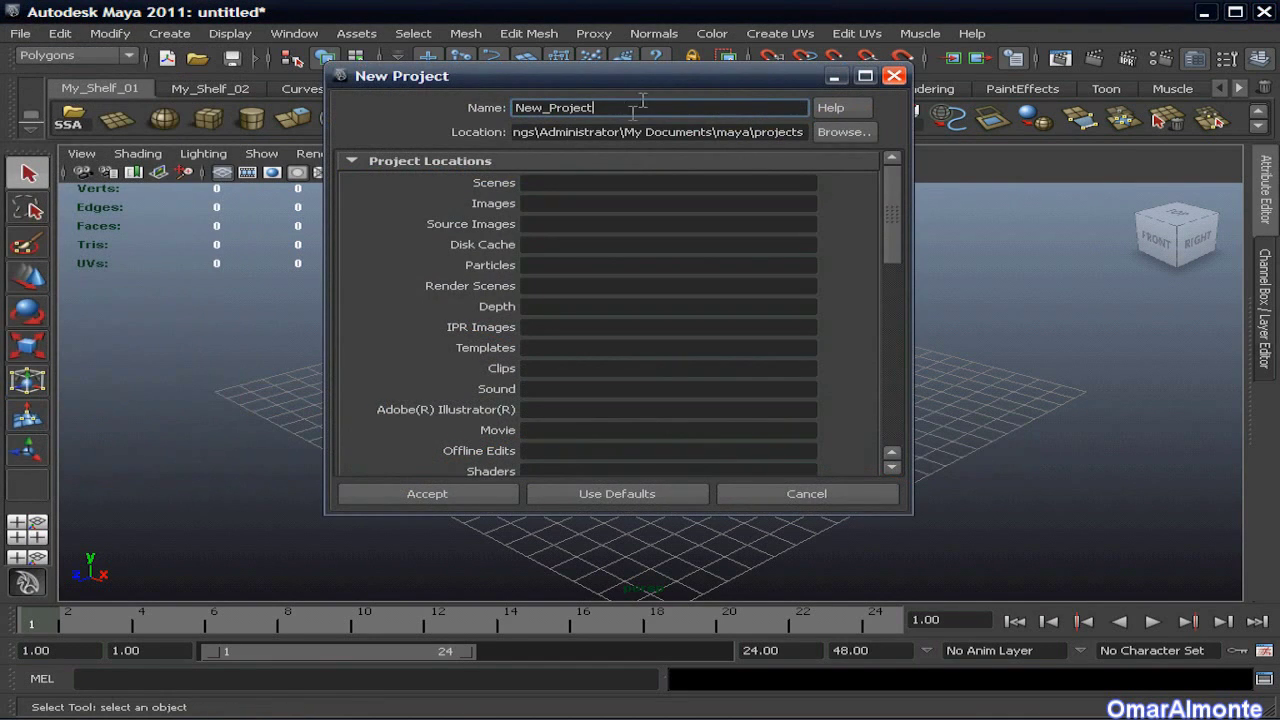
{"action": "left_click_drag", "start_coordinate": [623, 111], "coordinate": [478, 108]}
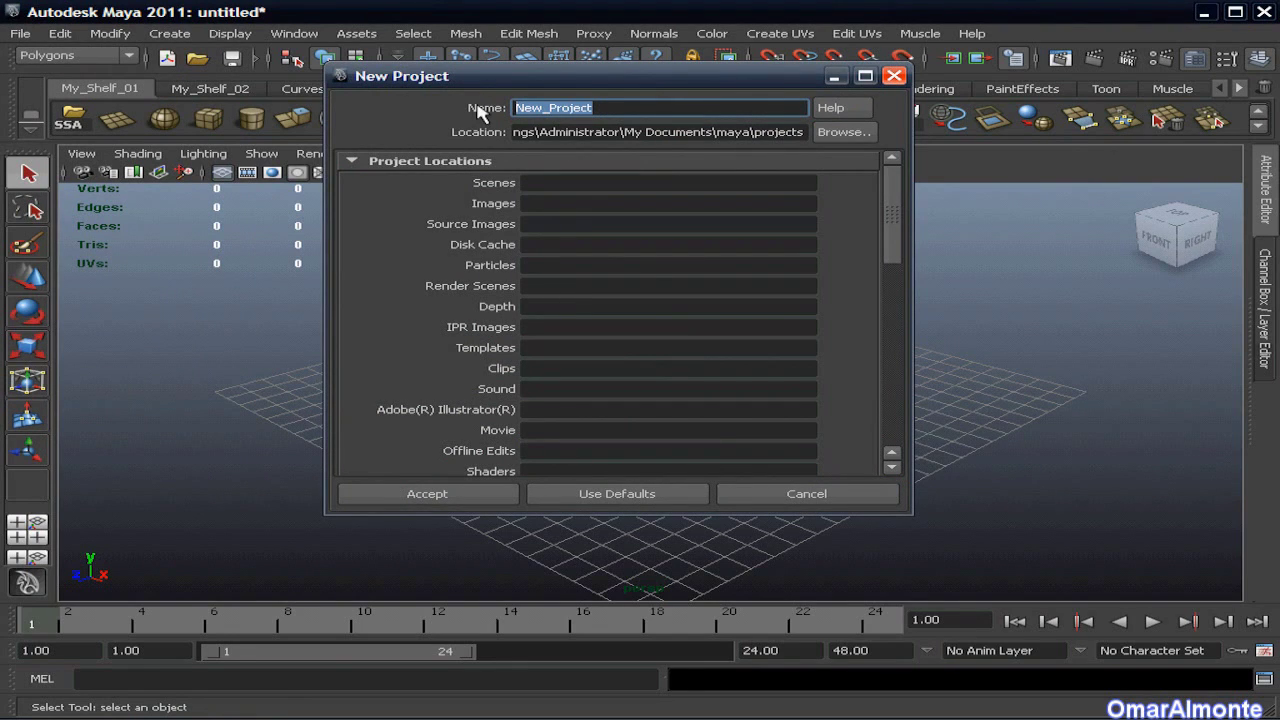
{"action": "type", "text": "AirJet"}
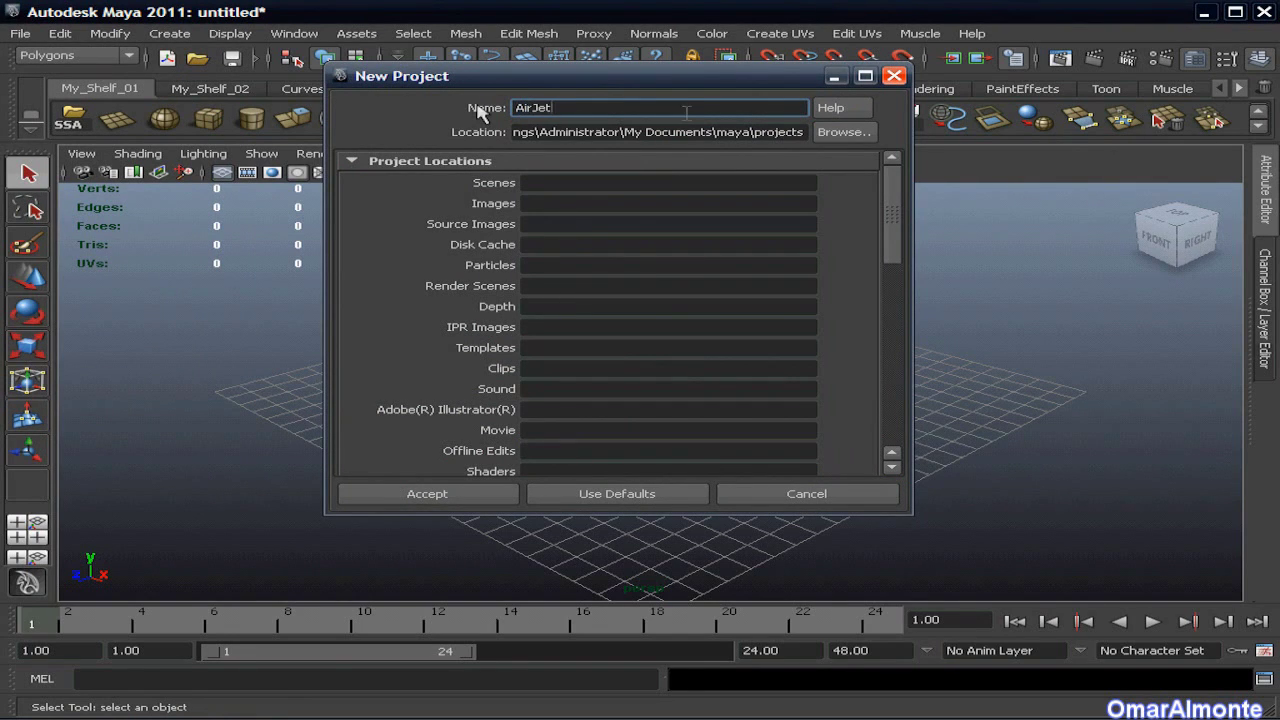
{"action": "left_click", "coordinate": [616, 494]}
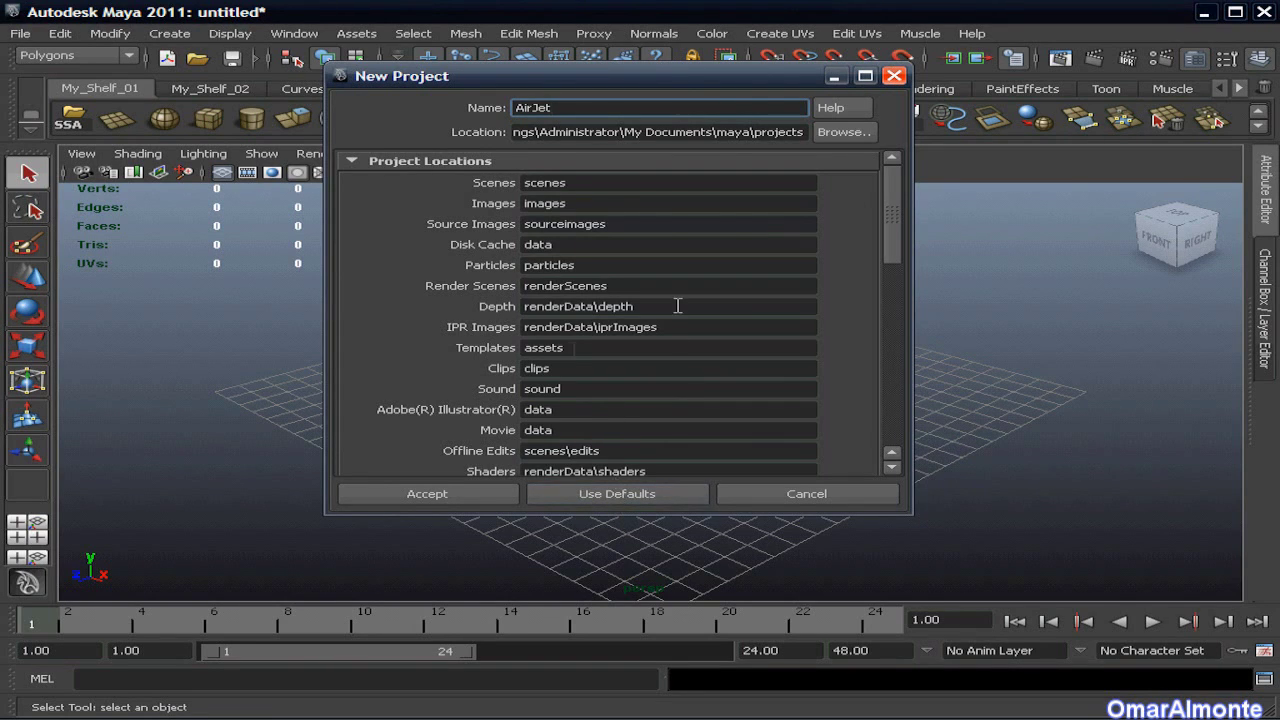
{"action": "left_click", "coordinate": [416, 494]}
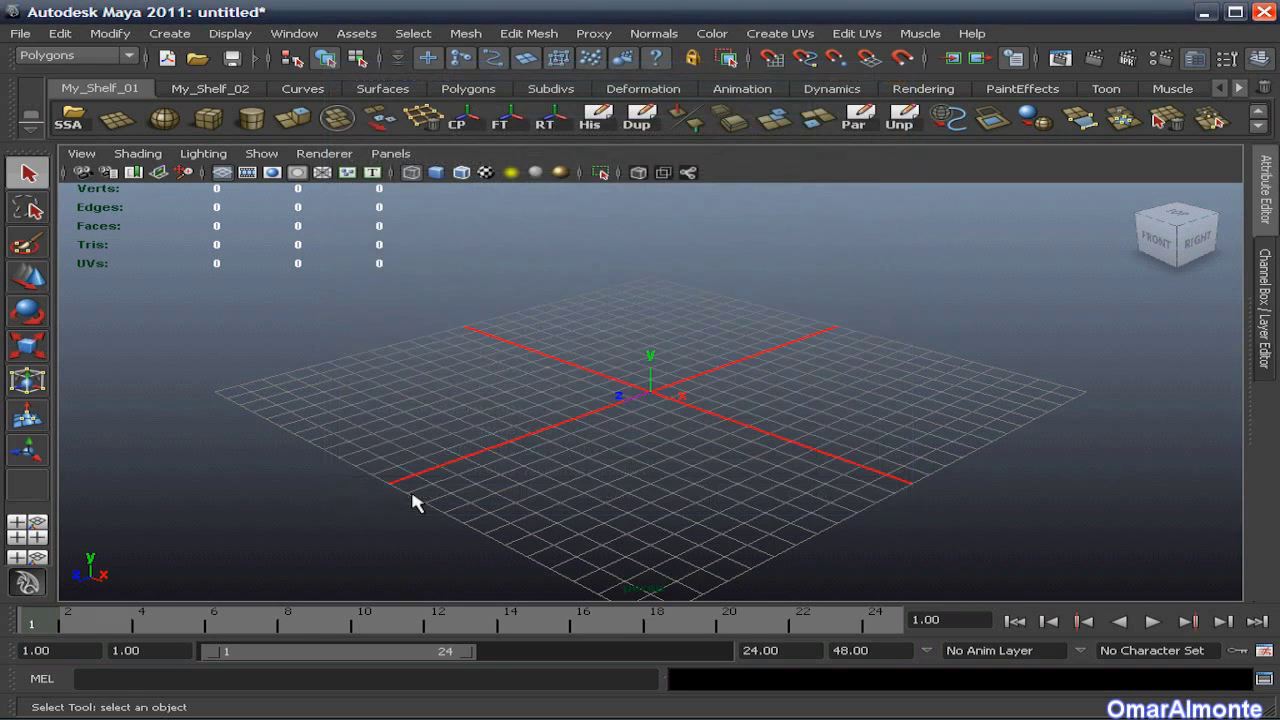
Set the AirJet folder as Maya's current project via File > Project > Set.
{"action": "left_click", "coordinate": [21, 36]}
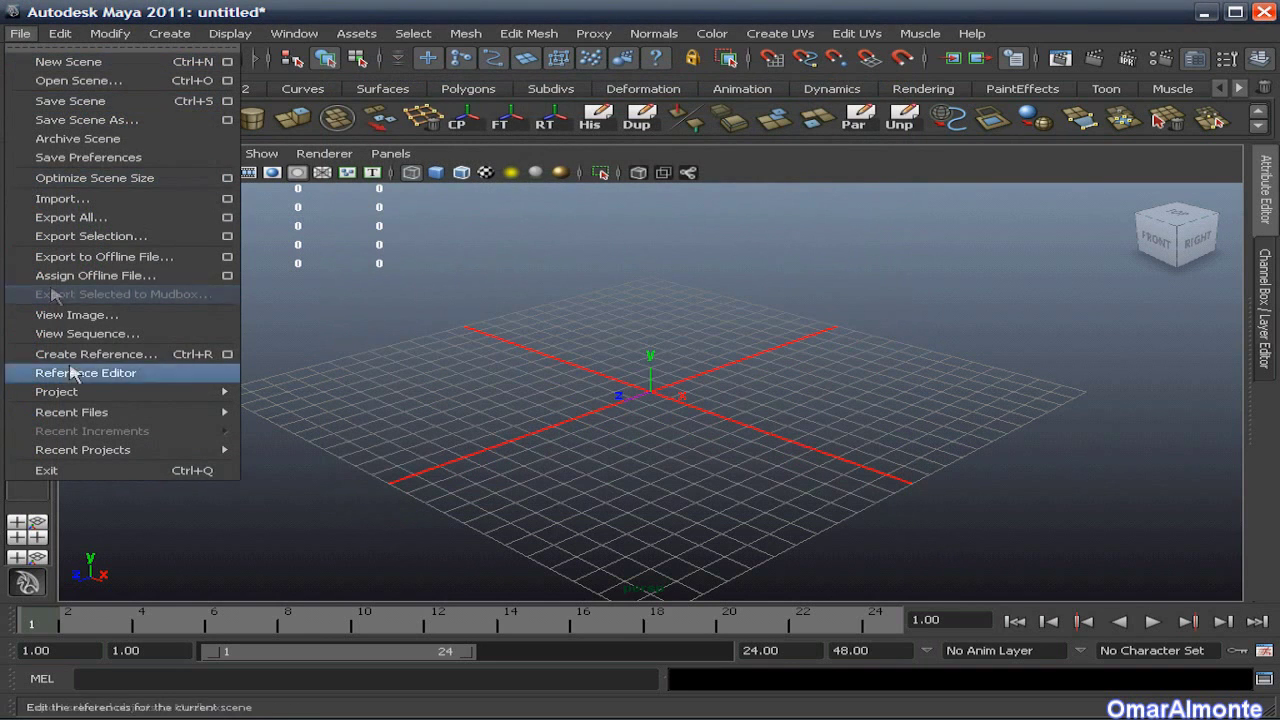
{"action": "mouse_move", "coordinate": [86, 397]}
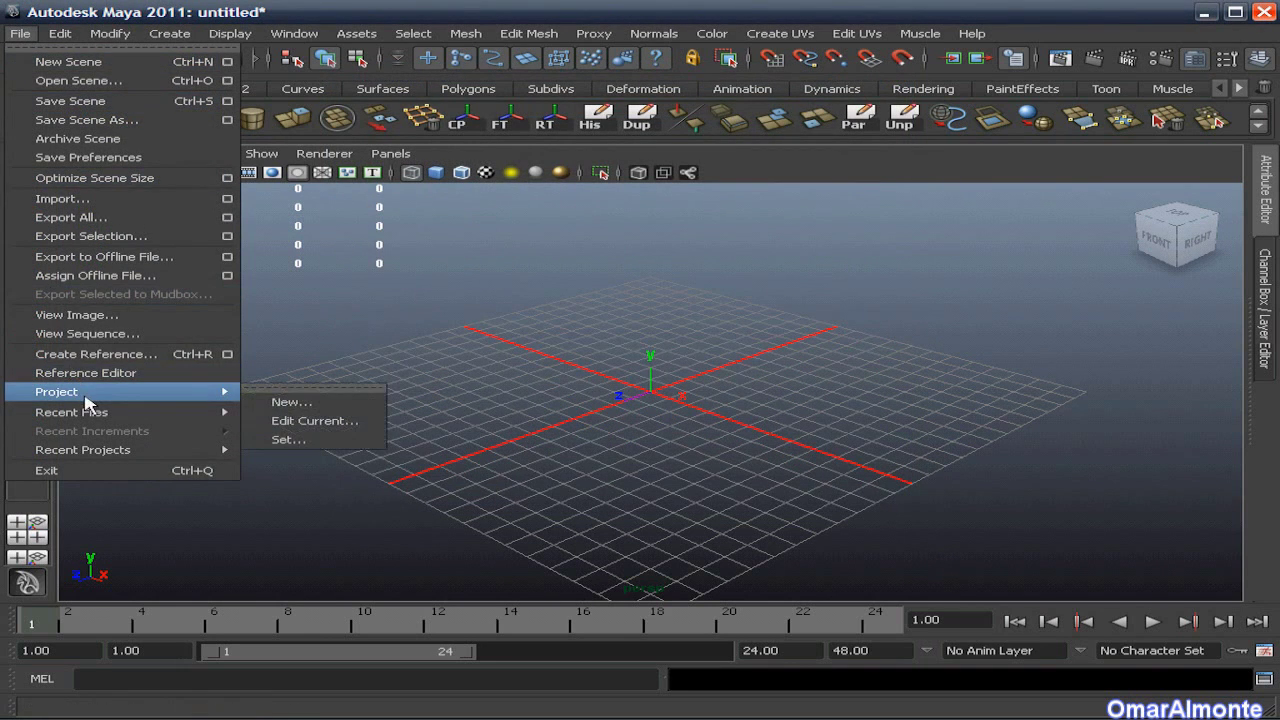
{"action": "left_click", "coordinate": [322, 443]}
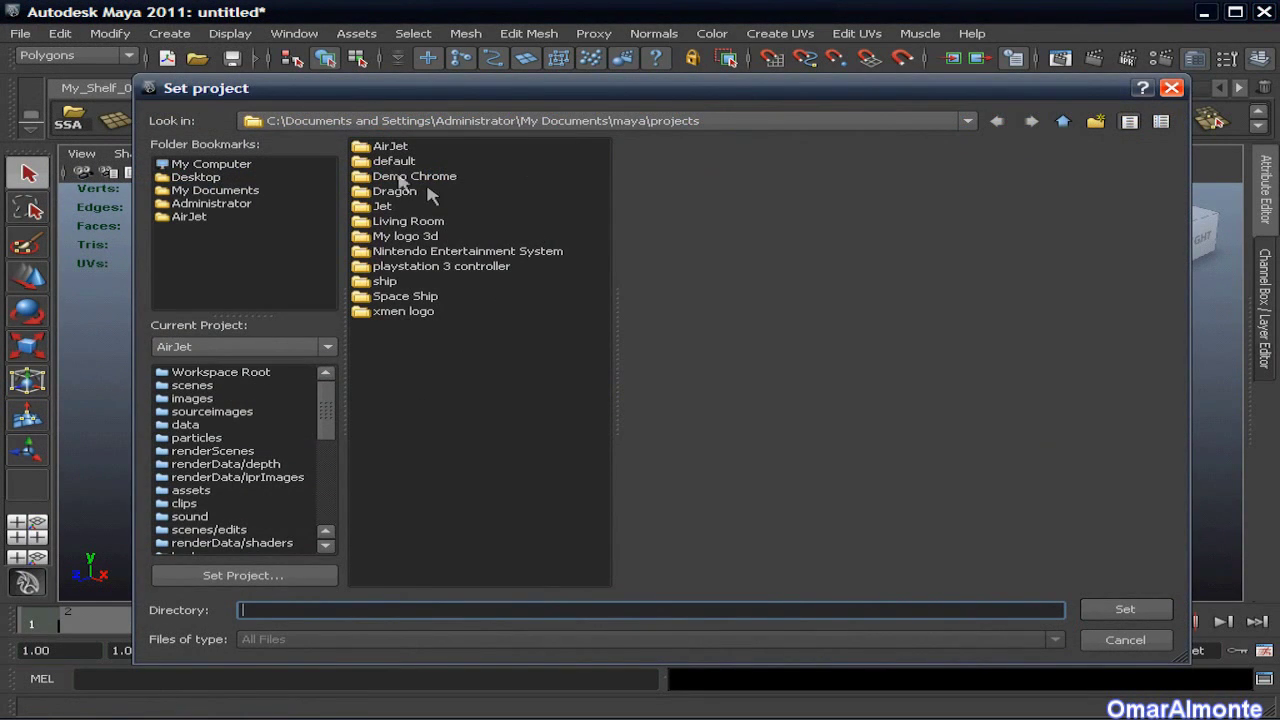
{"action": "left_click", "coordinate": [395, 148]}
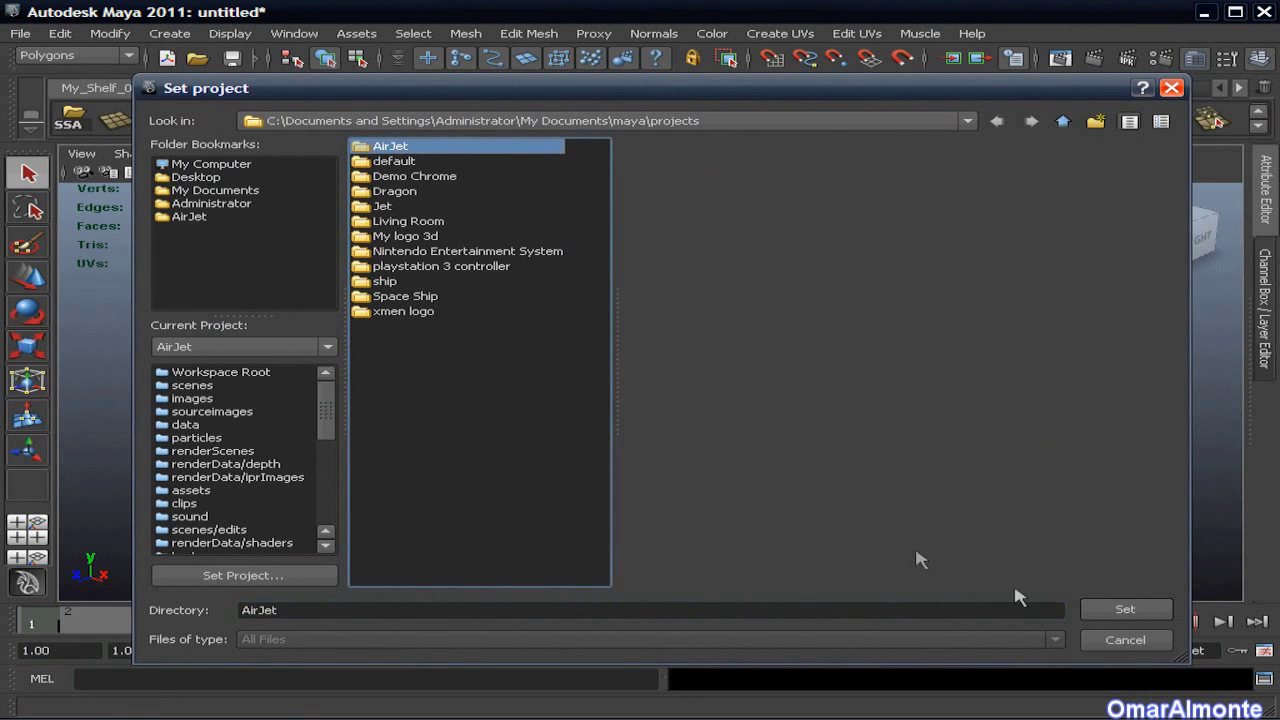
{"action": "left_click", "coordinate": [1106, 609]}
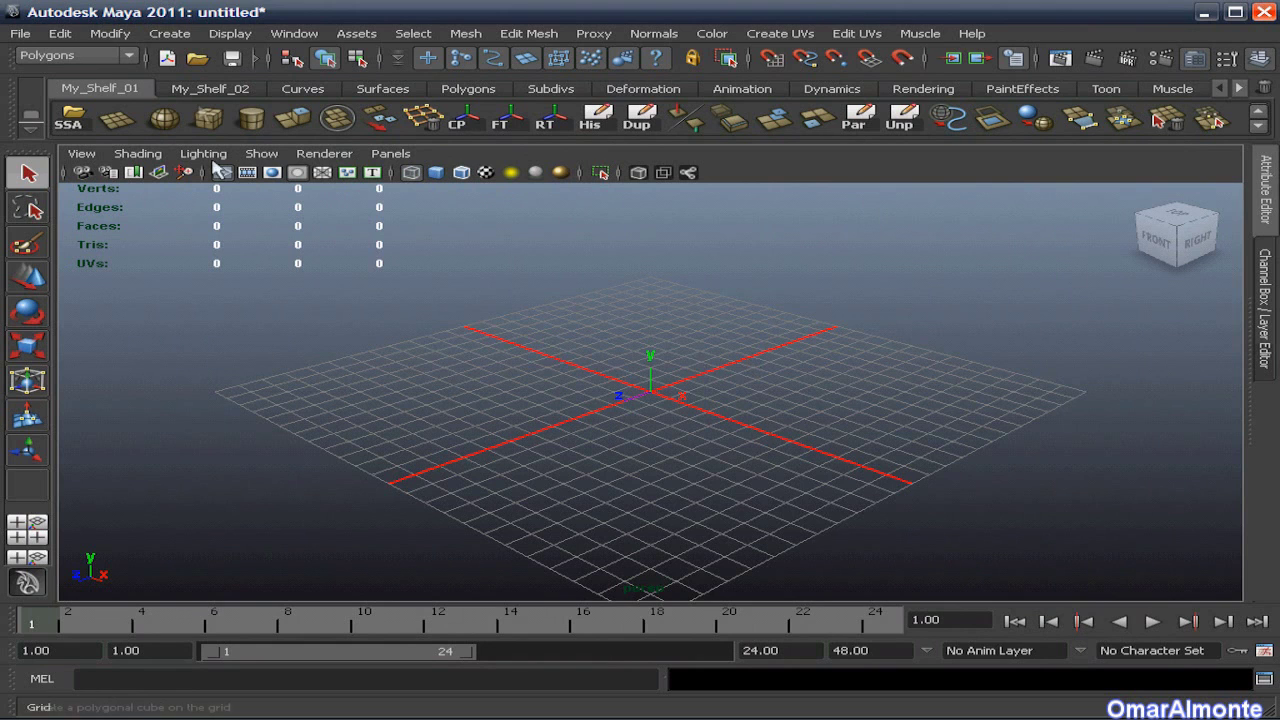
Confirm the Polygons menu set is active.
{"action": "left_click", "coordinate": [165, 35]}
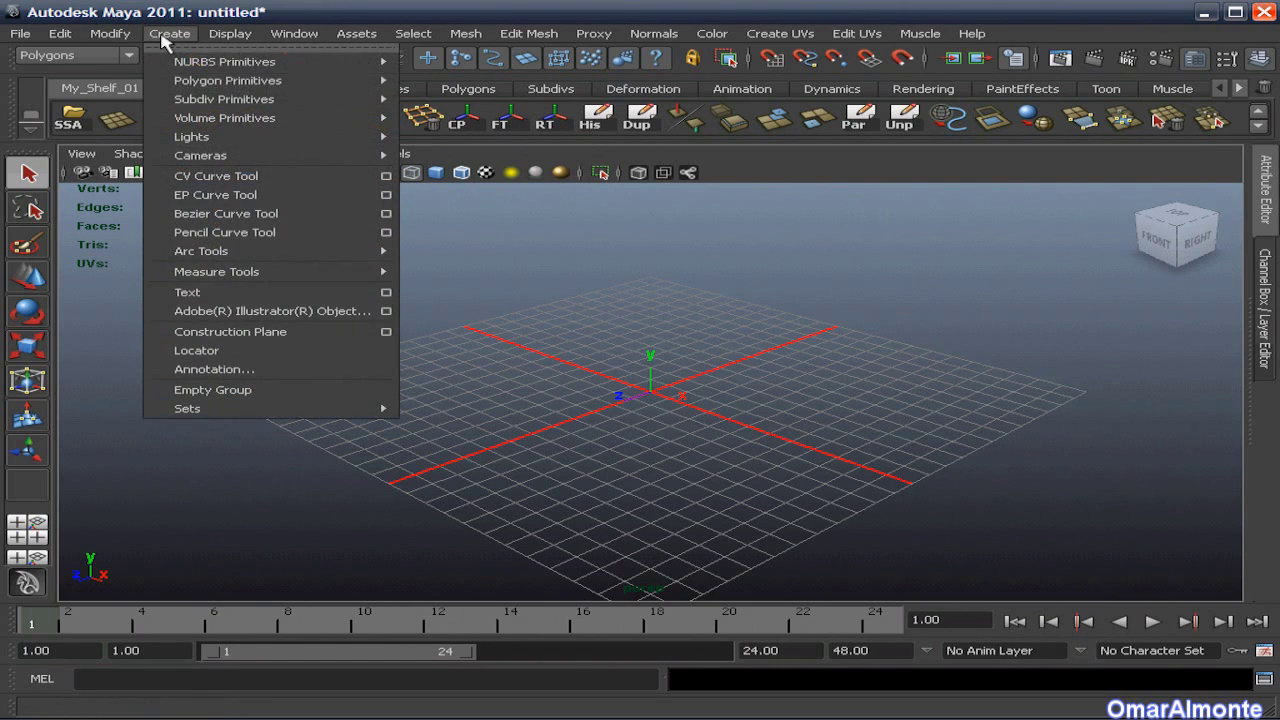
{"action": "mouse_move", "coordinate": [231, 84]}
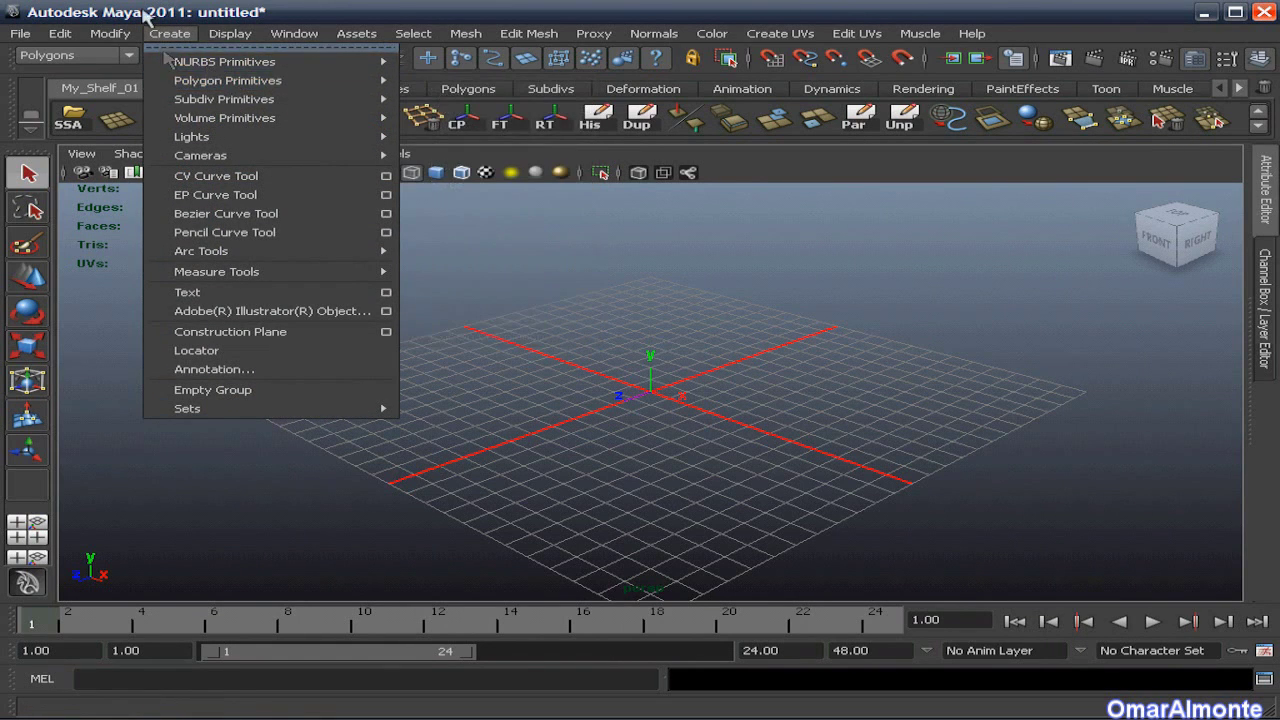
{"action": "left_click", "coordinate": [165, 33]}
{"action": "left_click", "coordinate": [129, 57]}
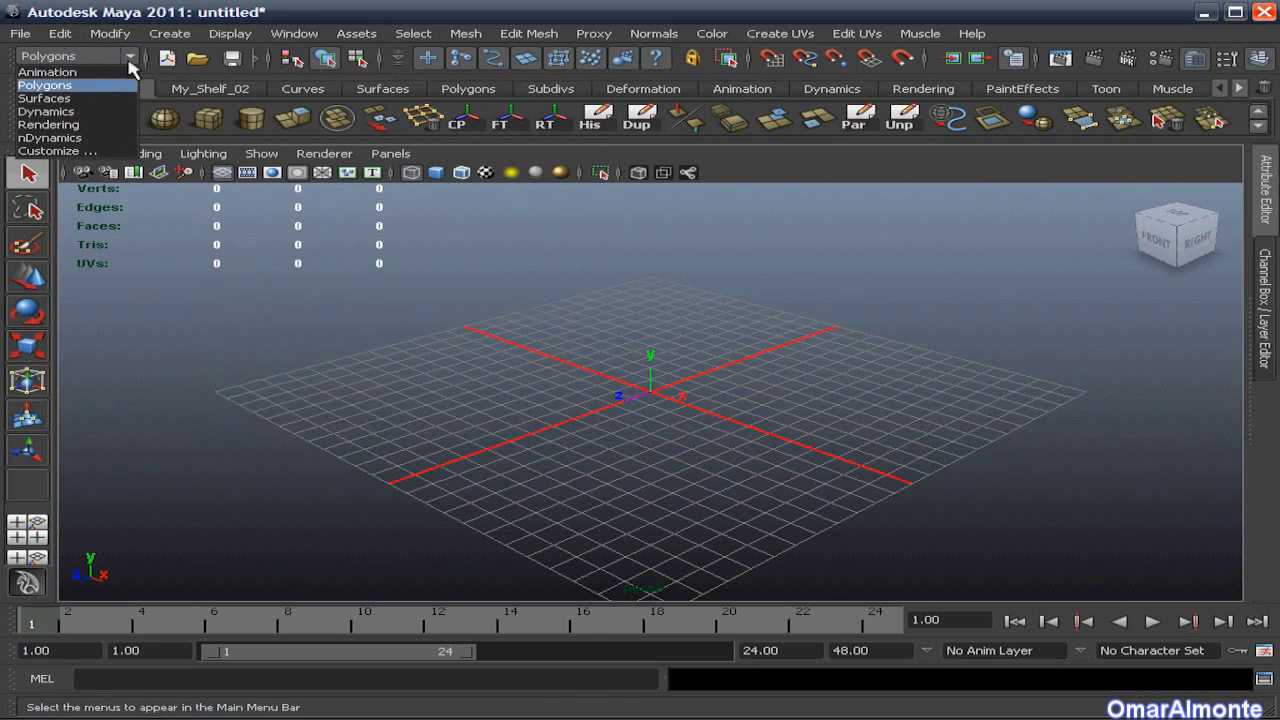
{"action": "left_click", "coordinate": [113, 87]}
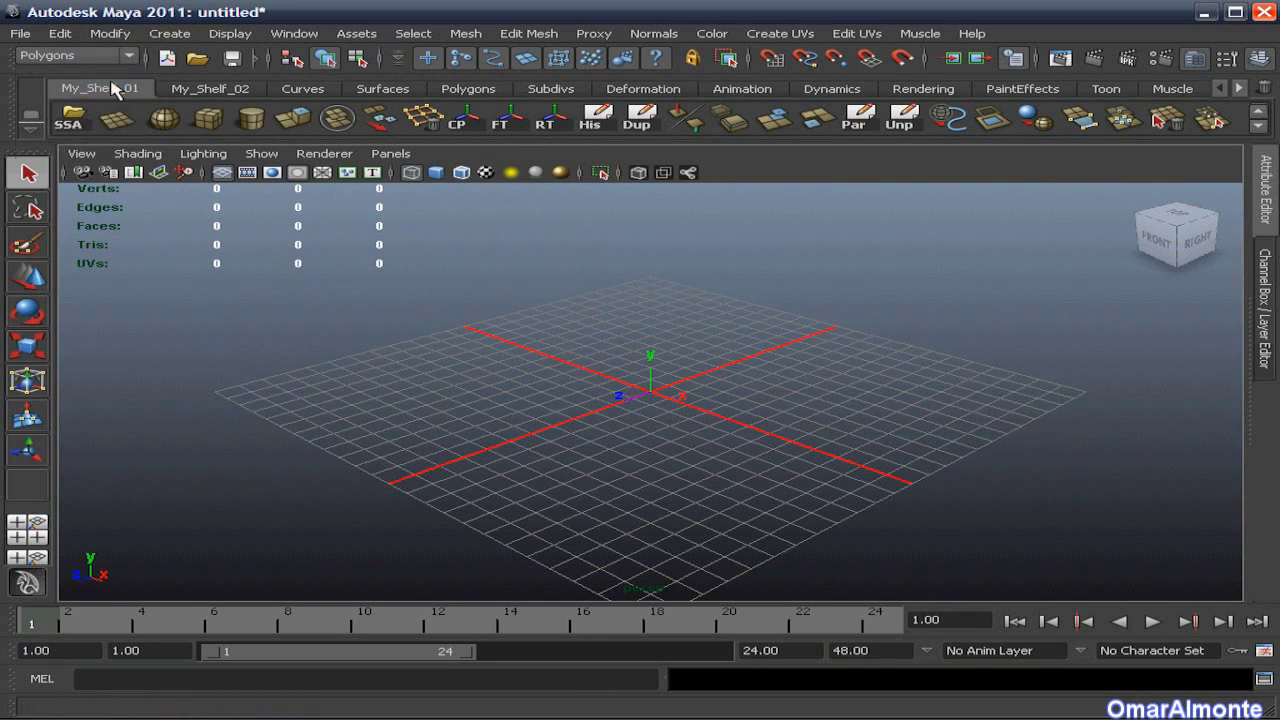
Add a polygon cube, pCube1, at the grid origin.
{"action": "left_click", "coordinate": [160, 34]}
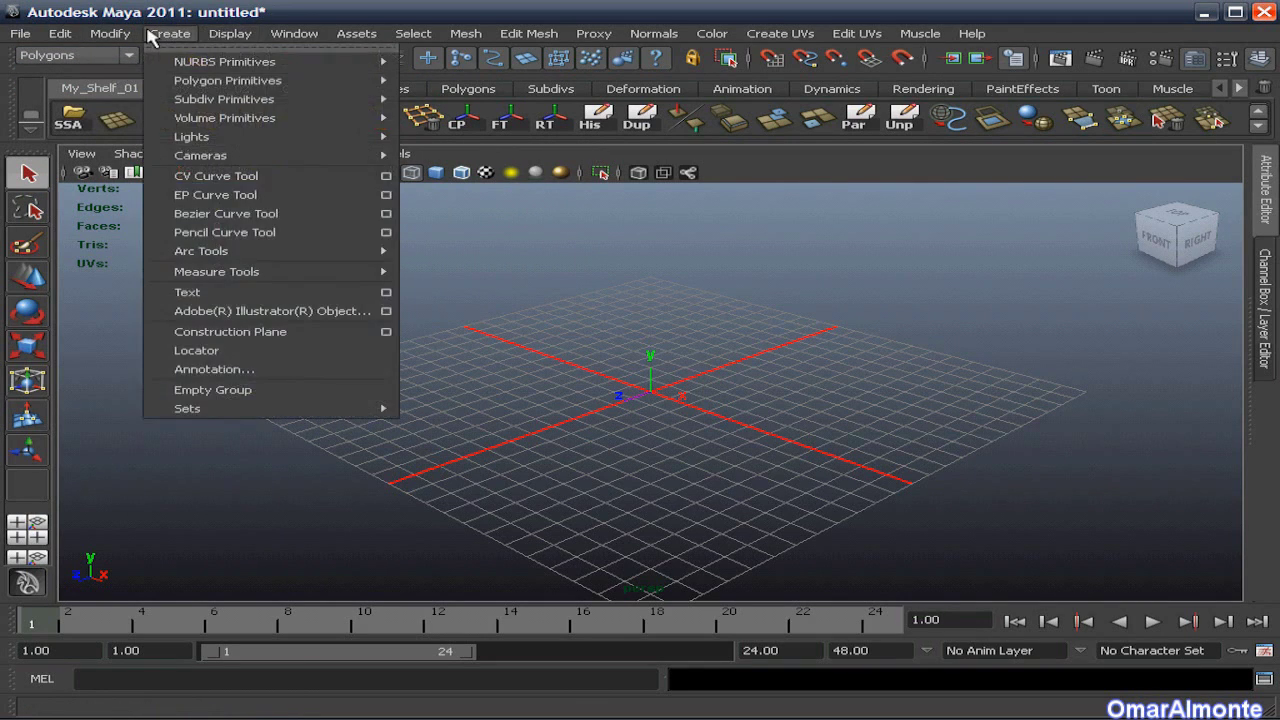
{"action": "mouse_move", "coordinate": [262, 82]}
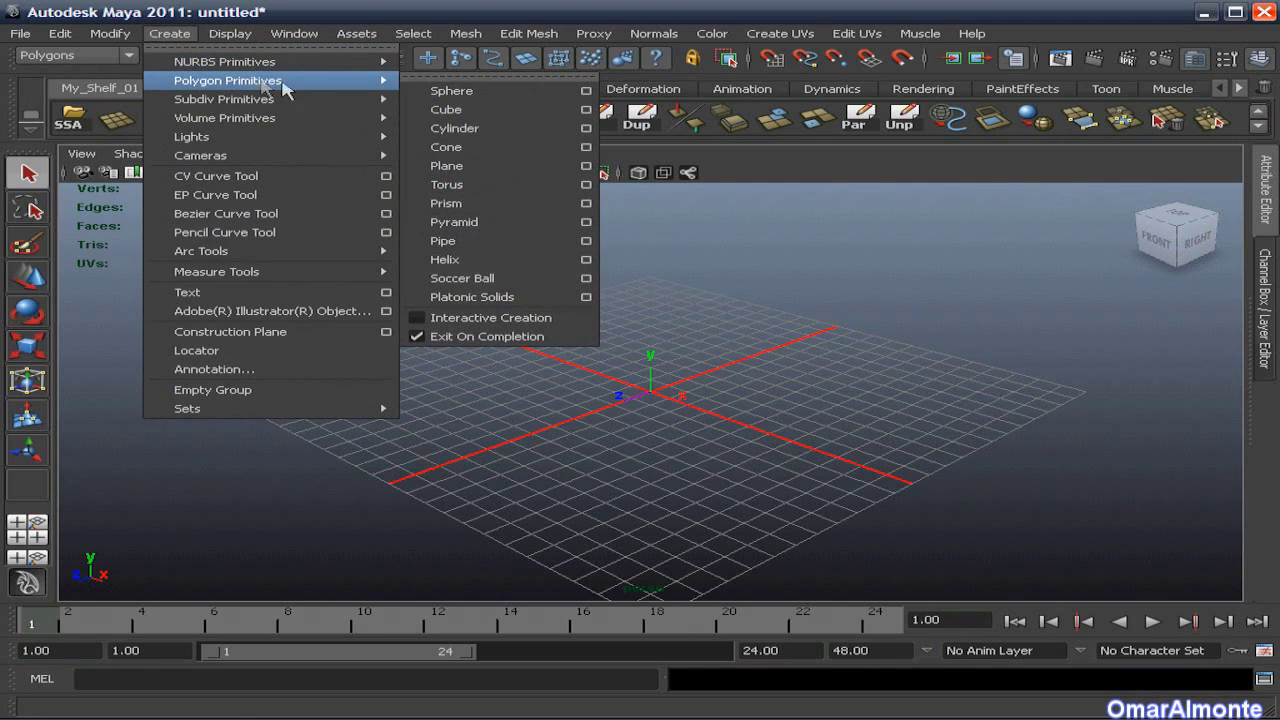
{"action": "left_click", "coordinate": [486, 112]}
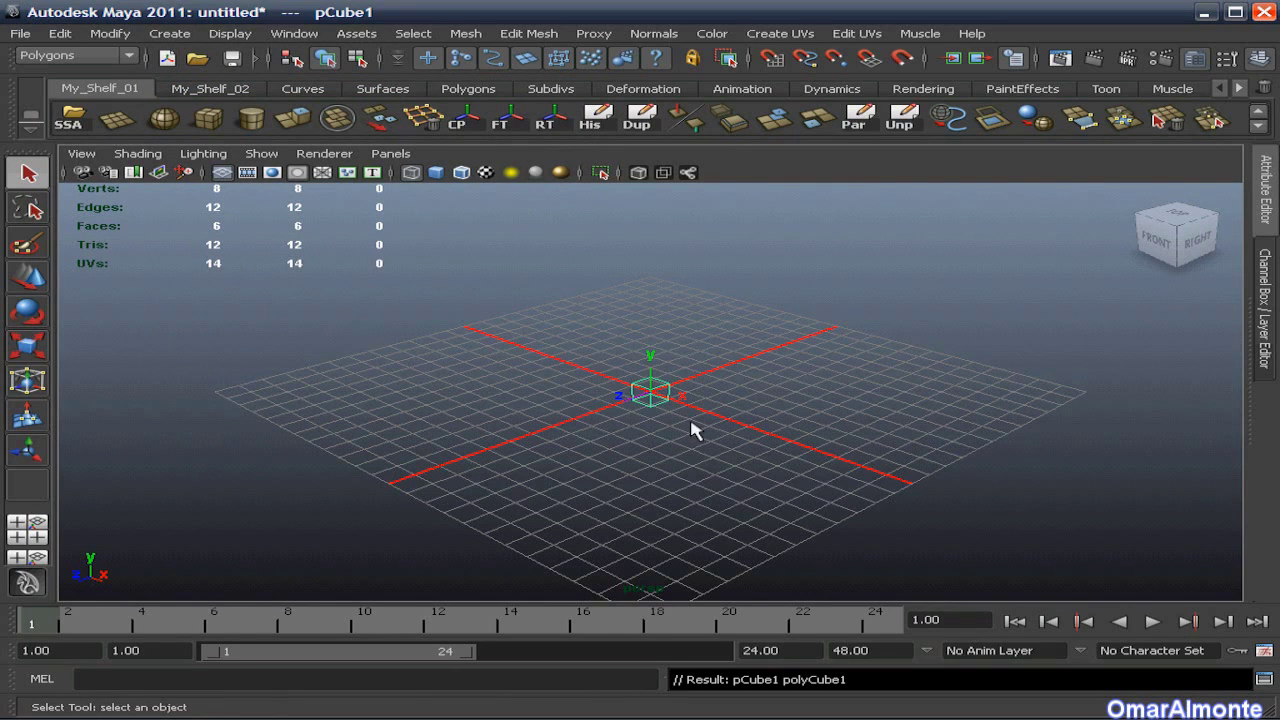
Frame the cube and raise it above the grid.
{"action": "middle_click_drag", "start_coordinate": [690, 427], "coordinate": [682, 404], "text": "alt"}
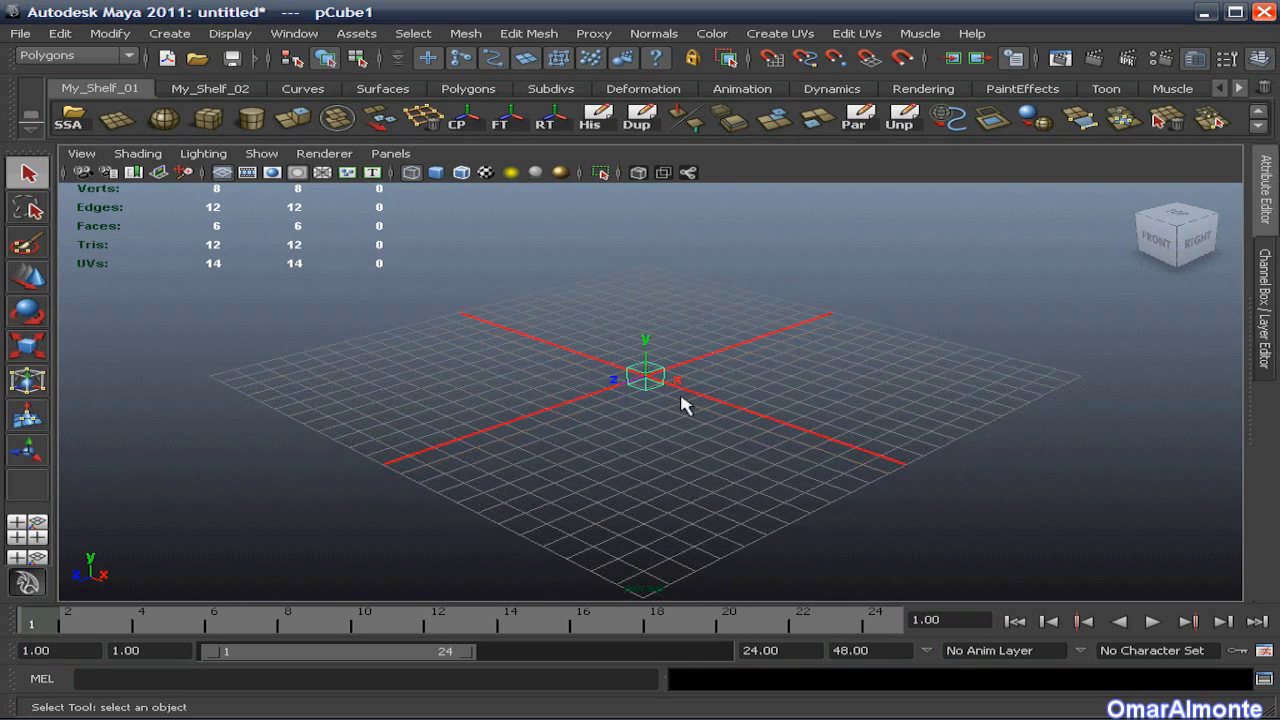
{"action": "key", "text": "f"}
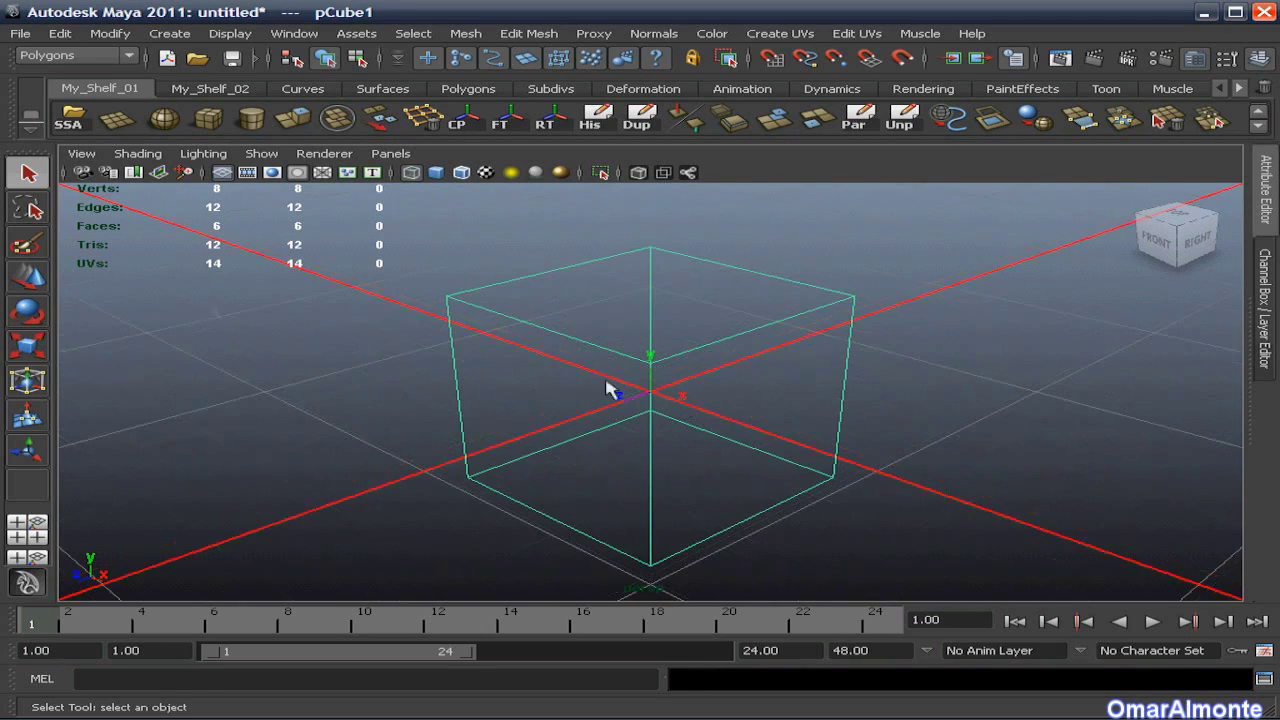
{"action": "left_click", "coordinate": [28, 278]}
{"action": "scroll", "coordinate": [545, 420], "scroll_direction": "down", "scroll_amount": 3}
{"action": "left_click_drag", "start_coordinate": [655, 328], "coordinate": [638, 437]}
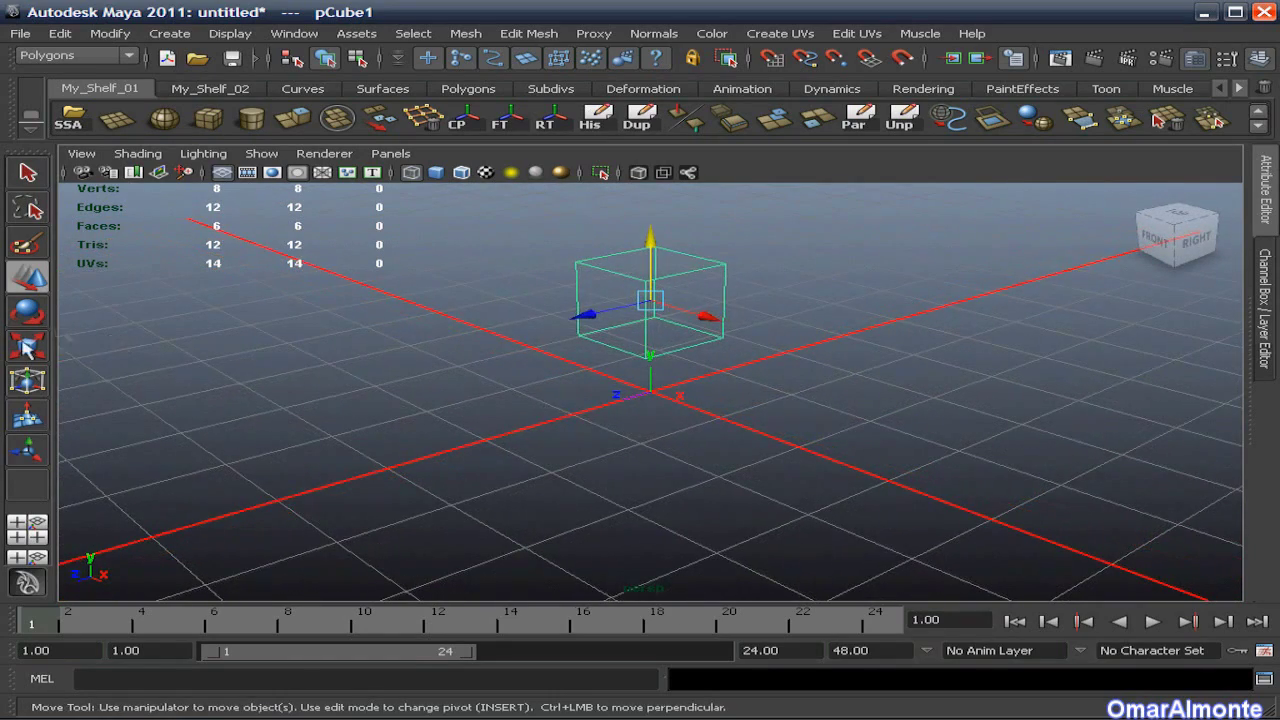
Enlarge the cube evenly, stretch it along Z into a long block, and smooth-shade it.
{"action": "left_click", "coordinate": [28, 346]}
{"action": "scroll", "coordinate": [580, 395], "scroll_direction": "down", "scroll_amount": 2}
{"action": "left_click_drag", "start_coordinate": [651, 337], "coordinate": [886, 343]}
{"action": "scroll", "coordinate": [666, 457], "scroll_direction": "down", "scroll_amount": 3}
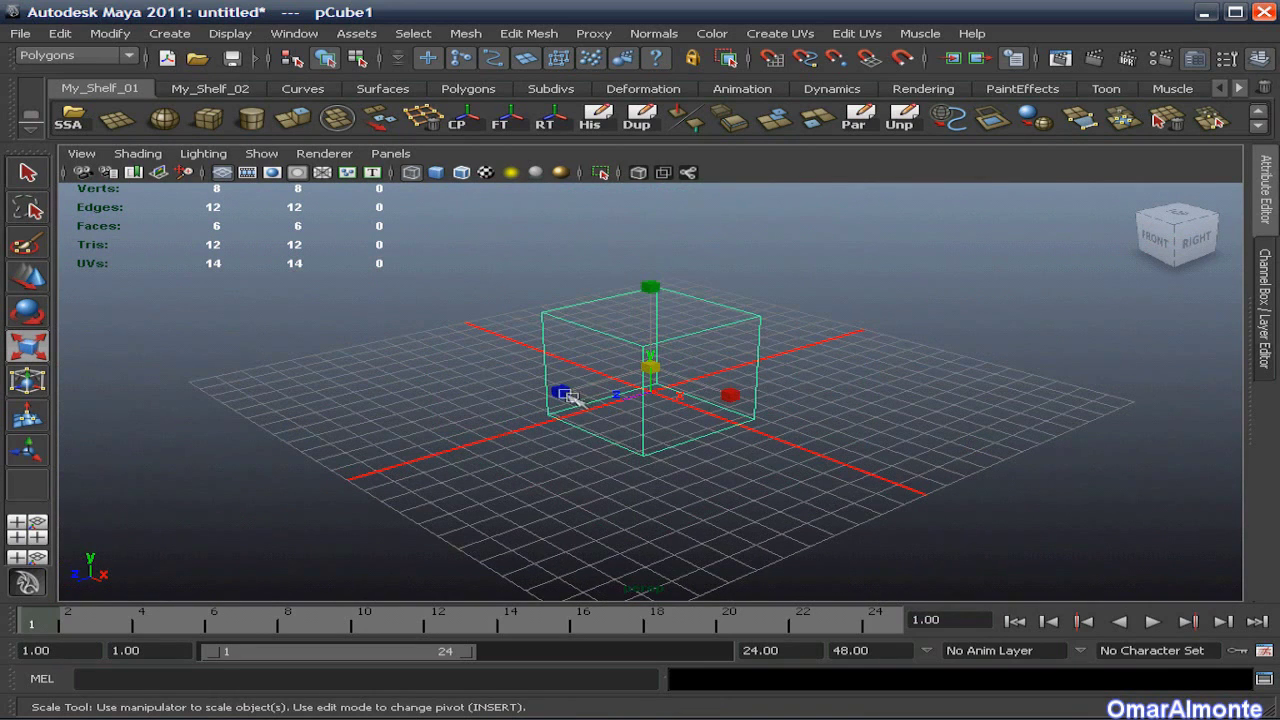
{"action": "left_click_drag", "start_coordinate": [566, 396], "coordinate": [240, 504]}
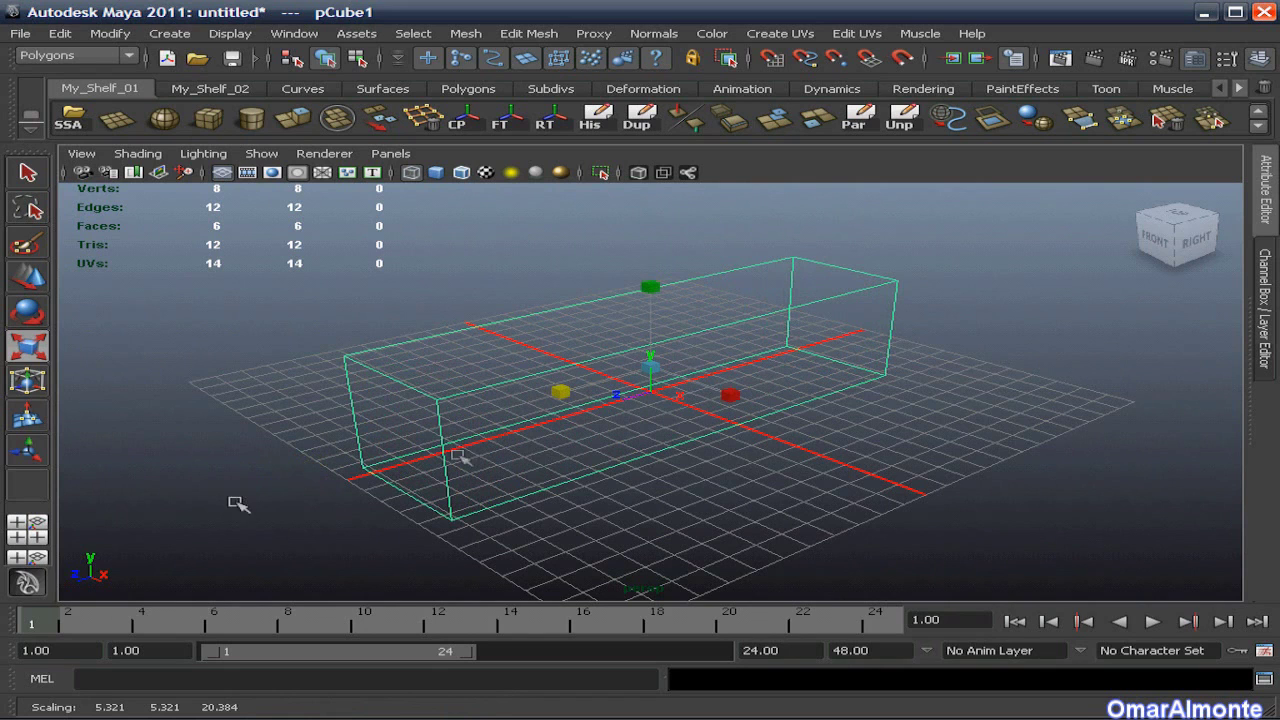
{"action": "left_click", "coordinate": [436, 173]}
Switch the block to face selection and select its first long side face.
{"action": "middle_click_drag", "start_coordinate": [694, 429], "coordinate": [691, 387], "text": "alt"}
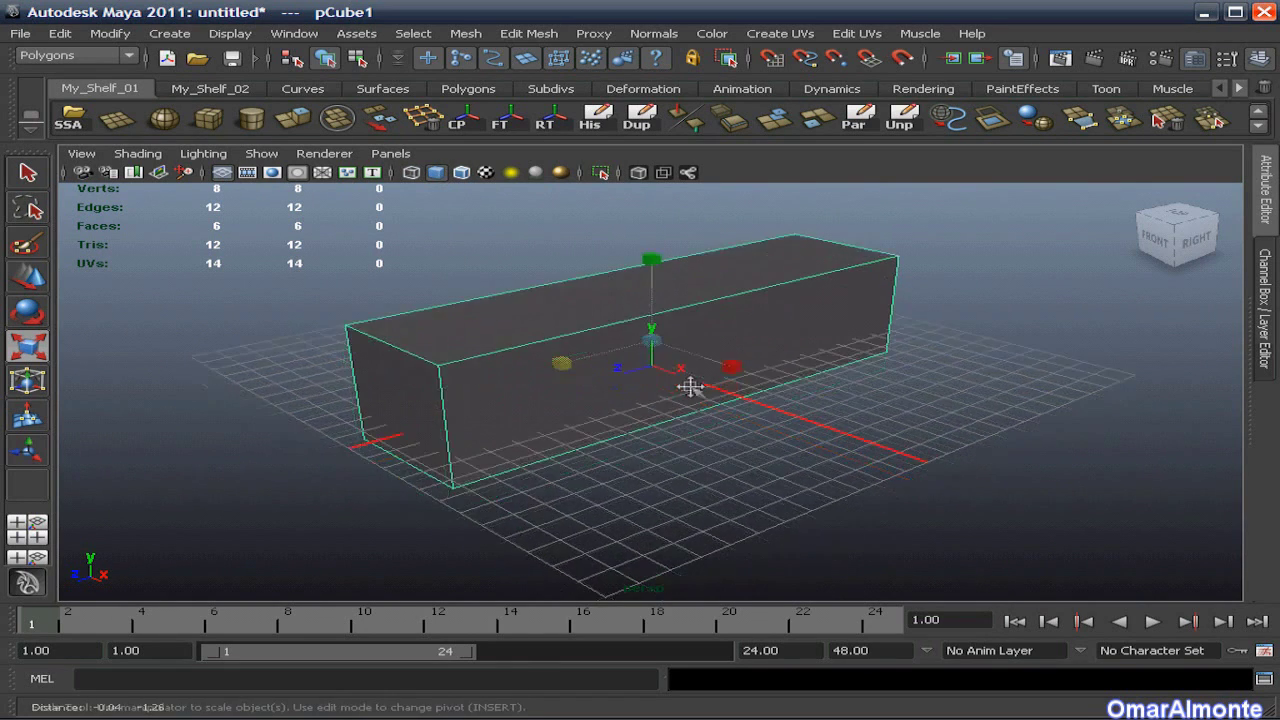
{"action": "scroll", "coordinate": [691, 387], "scroll_direction": "up", "scroll_amount": 3}
{"action": "right_click", "coordinate": [566, 364]}
{"action": "right_click_drag", "start_coordinate": [566, 364], "coordinate": [572, 400]}
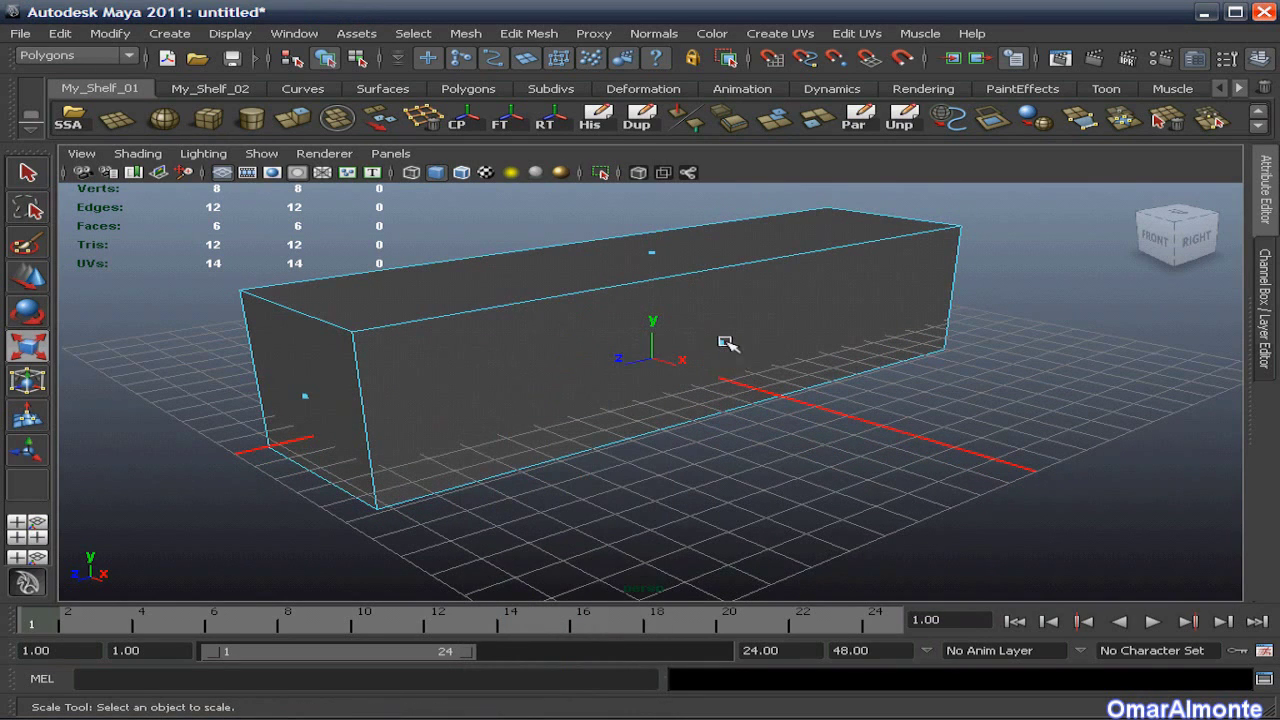
{"action": "left_click_drag", "start_coordinate": [725, 343], "coordinate": [728, 345], "text": "alt"}
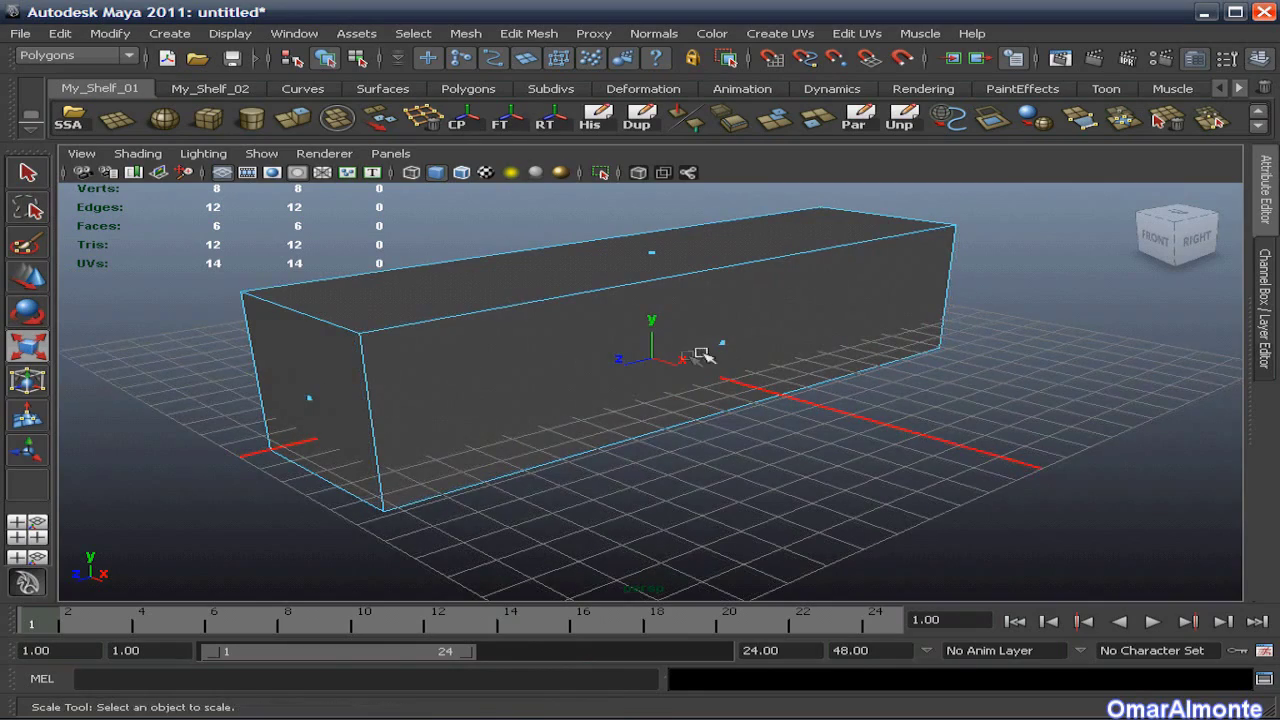
{"action": "left_click", "coordinate": [725, 346]}
{"action": "left_click_drag", "start_coordinate": [509, 371], "coordinate": [630, 373], "text": "alt"}
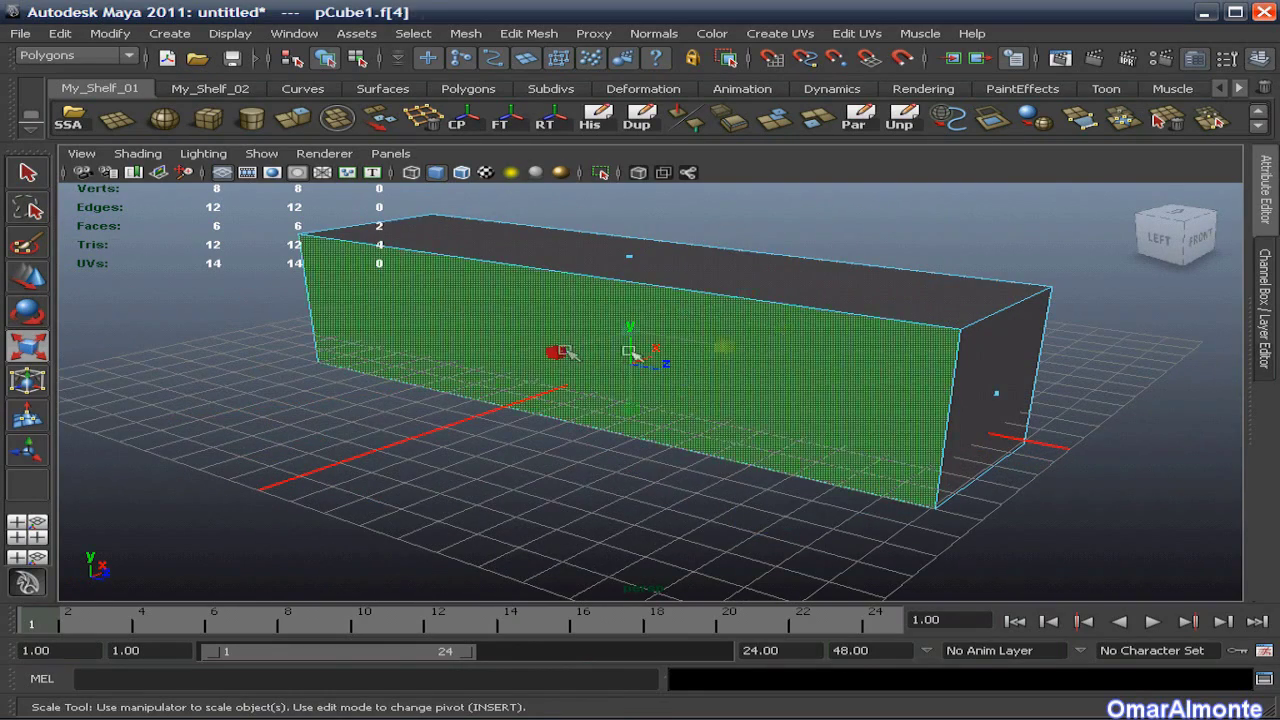
Select both long side faces, extrude them, and scale the new faces narrower in X.
{"action": "left_click", "coordinate": [543, 354], "text": "shift"}
{"action": "left_click_drag", "start_coordinate": [853, 341], "coordinate": [523, 351], "text": "alt"}
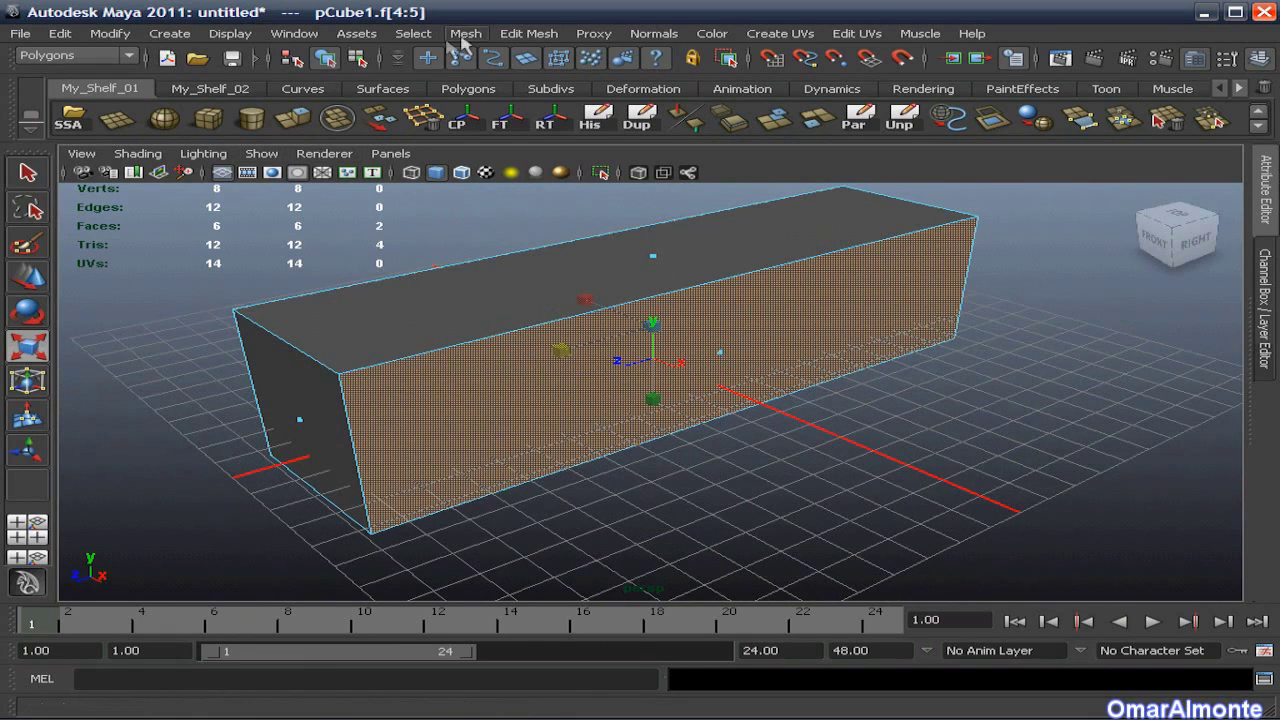
{"action": "left_click", "coordinate": [520, 36]}
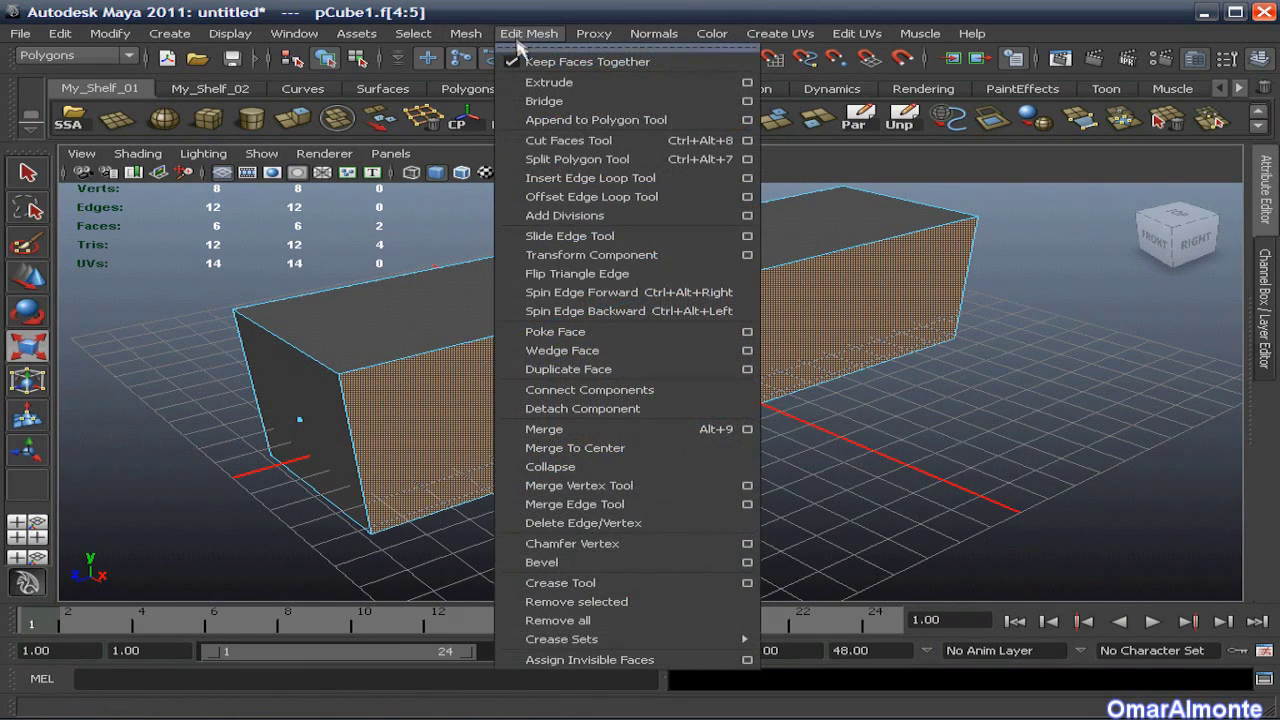
{"action": "left_click", "coordinate": [575, 91]}
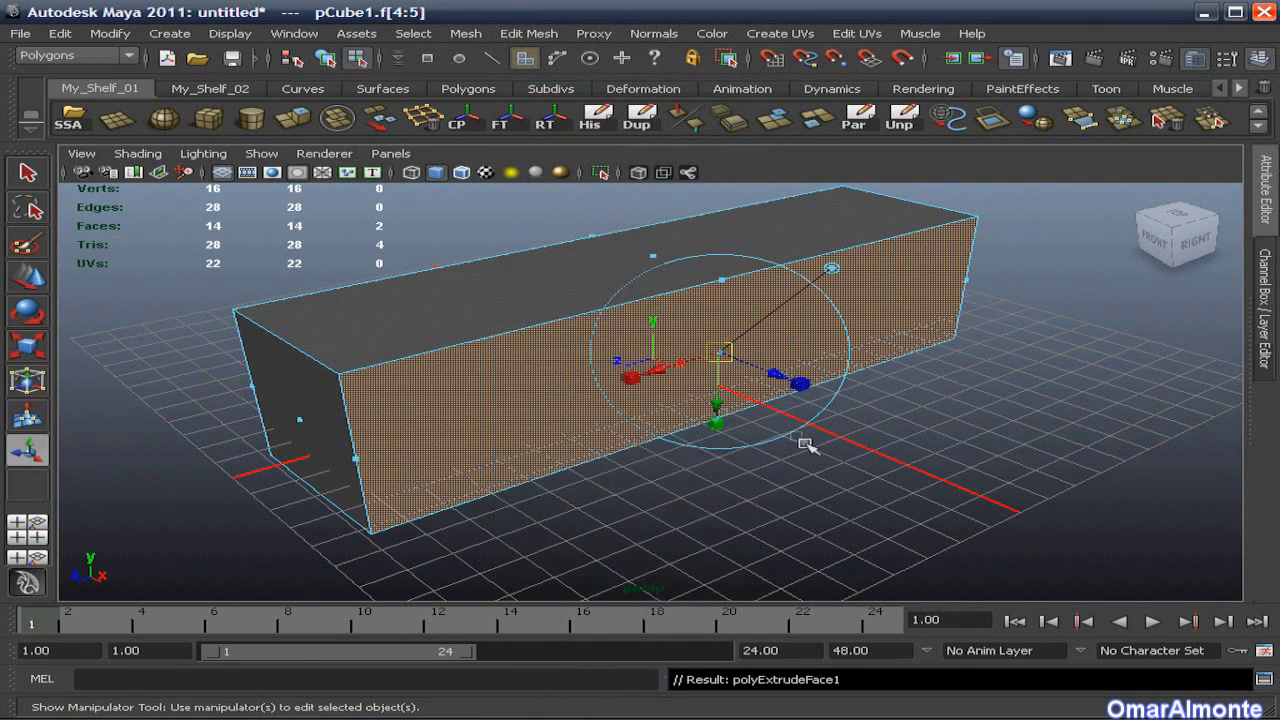
{"action": "left_click_drag", "start_coordinate": [743, 447], "coordinate": [712, 396], "text": "alt"}
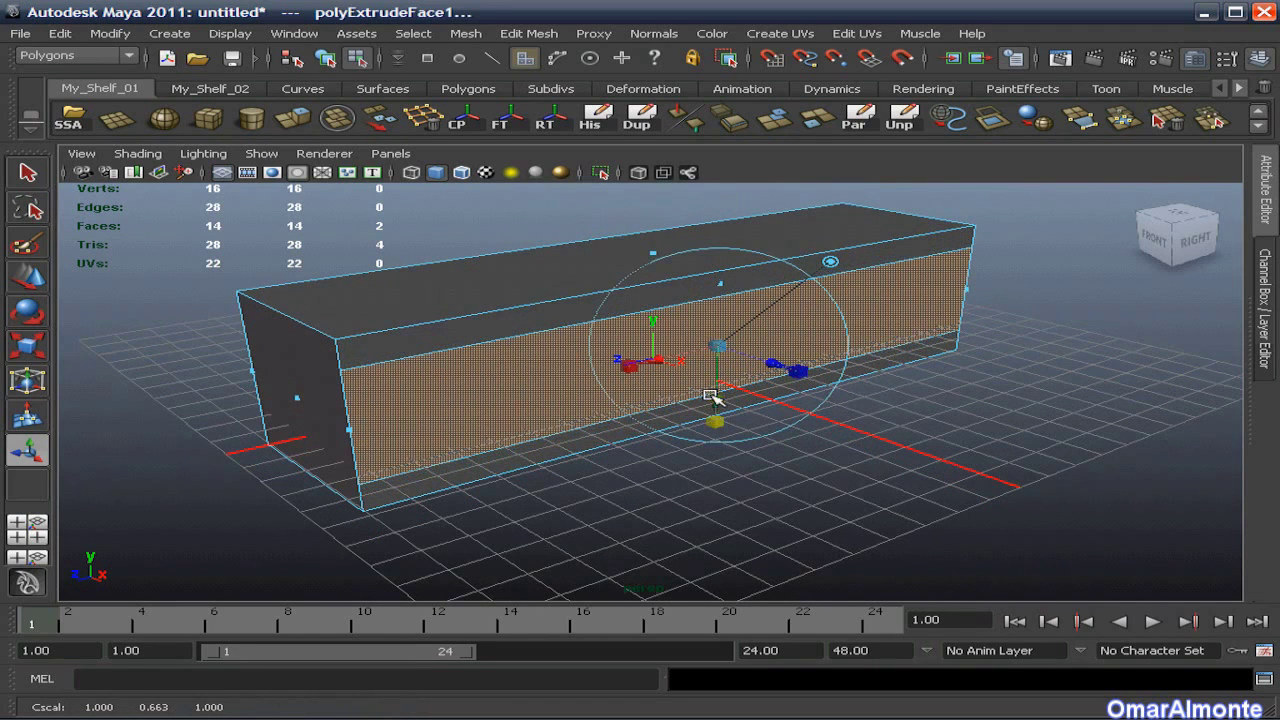
{"action": "left_click_drag", "start_coordinate": [656, 362], "coordinate": [645, 369]}
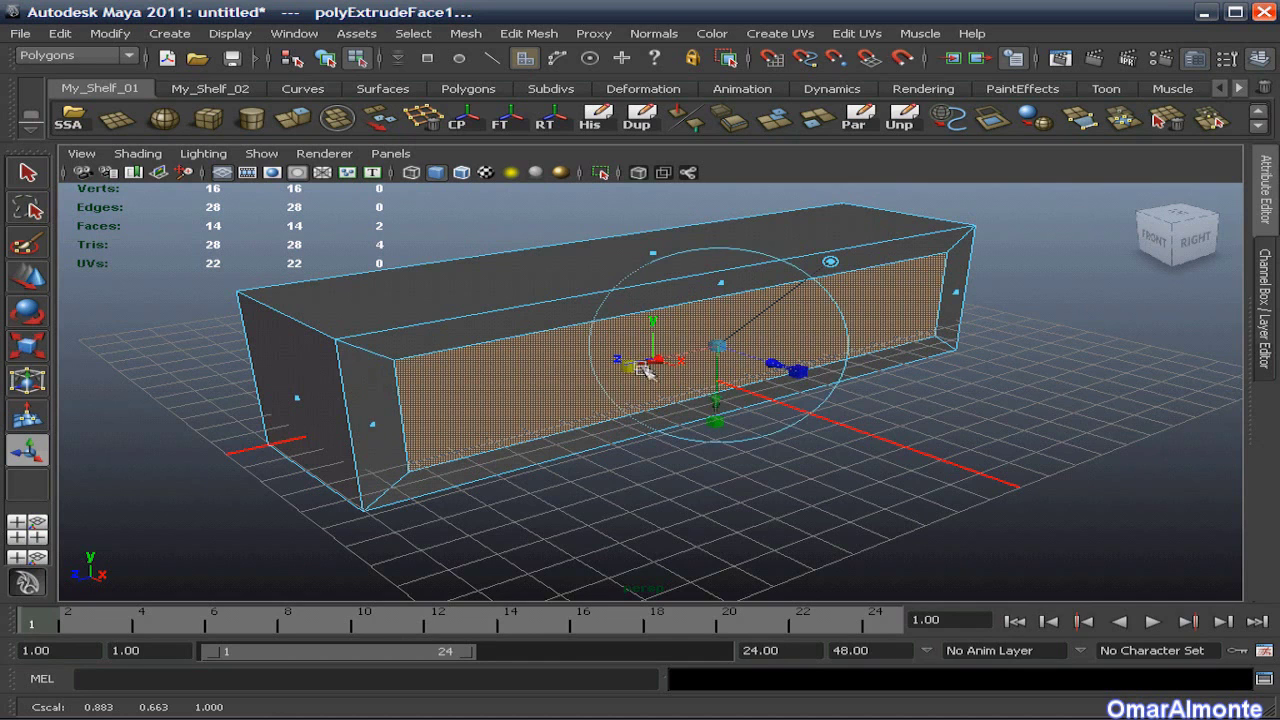
Extrude the side faces again to form the wings, then select the body's front face.
{"action": "key", "text": "g"}
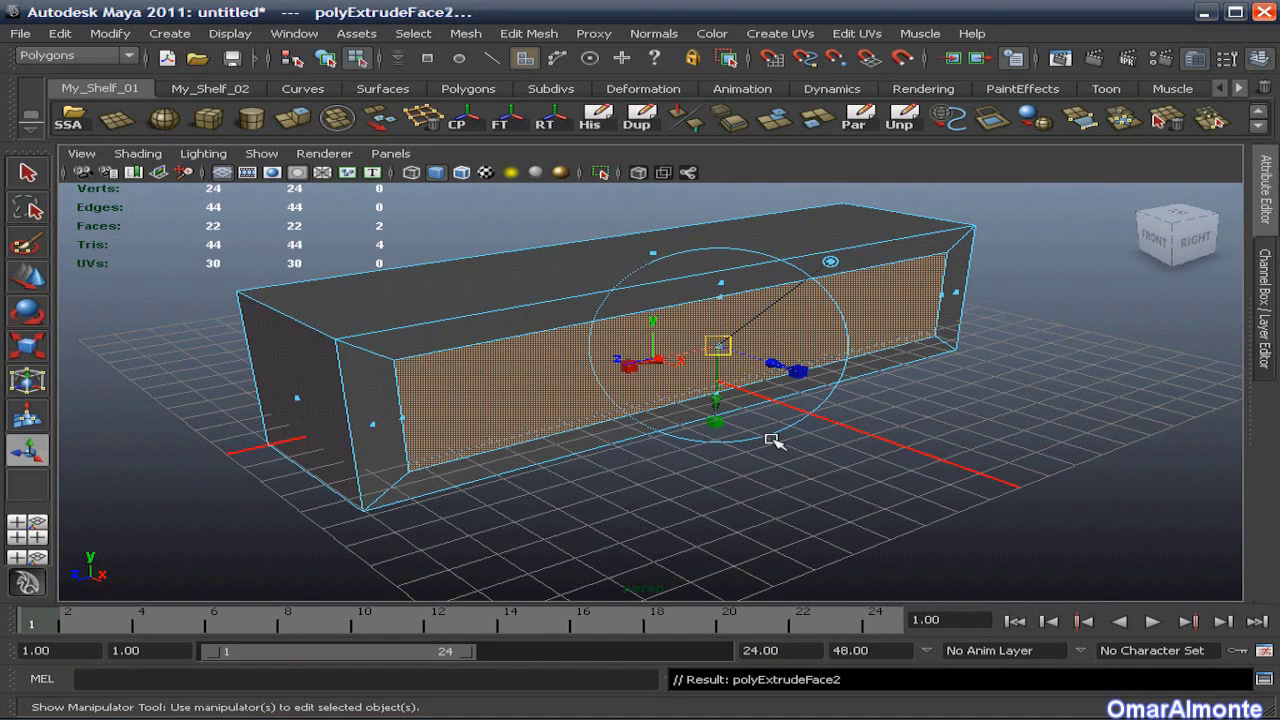
{"action": "left_click_drag", "start_coordinate": [716, 424], "coordinate": [1085, 485], "text": "alt"}
{"action": "right_click_drag", "start_coordinate": [1085, 485], "coordinate": [920, 449], "text": "alt"}
{"action": "left_click_drag", "start_coordinate": [920, 449], "coordinate": [590, 420], "text": "alt"}
{"action": "left_click", "coordinate": [535, 408]}
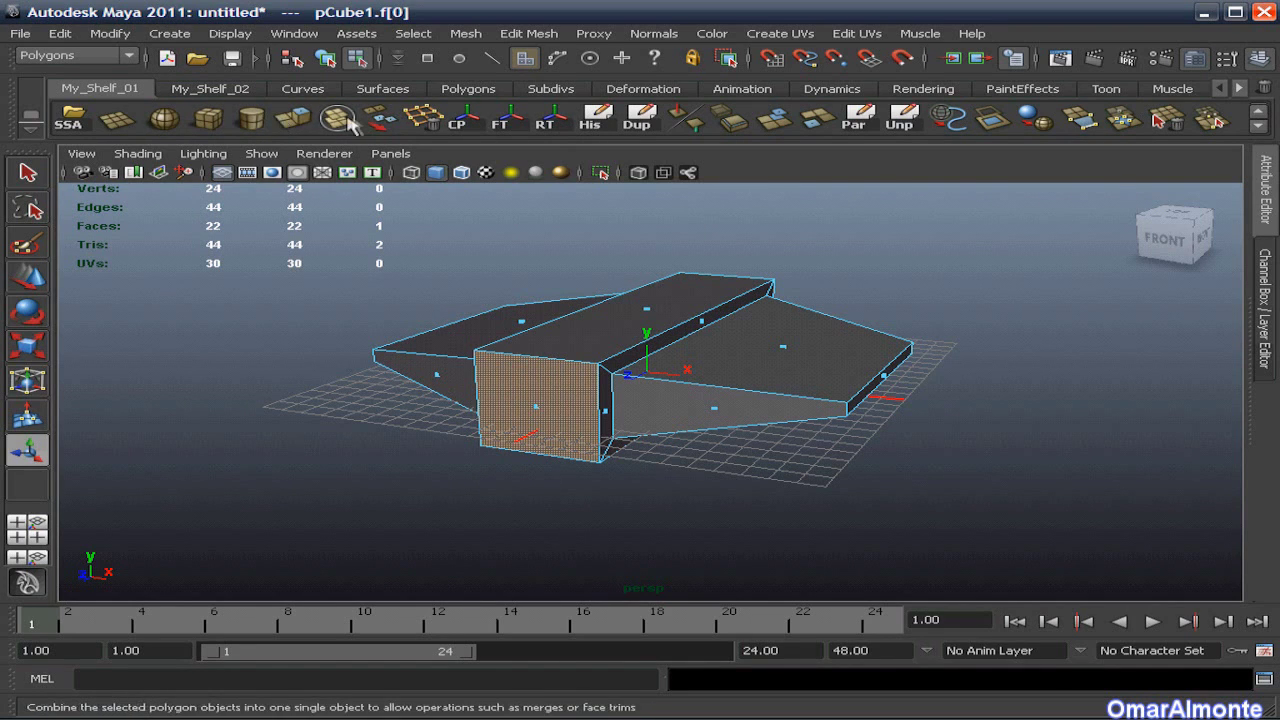
Extrude the front face, shrink it uniformly, and push it forward into a narrower nose section.
{"action": "left_click", "coordinate": [295, 120]}
{"action": "left_click_drag", "start_coordinate": [560, 340], "coordinate": [490, 317], "text": "alt"}
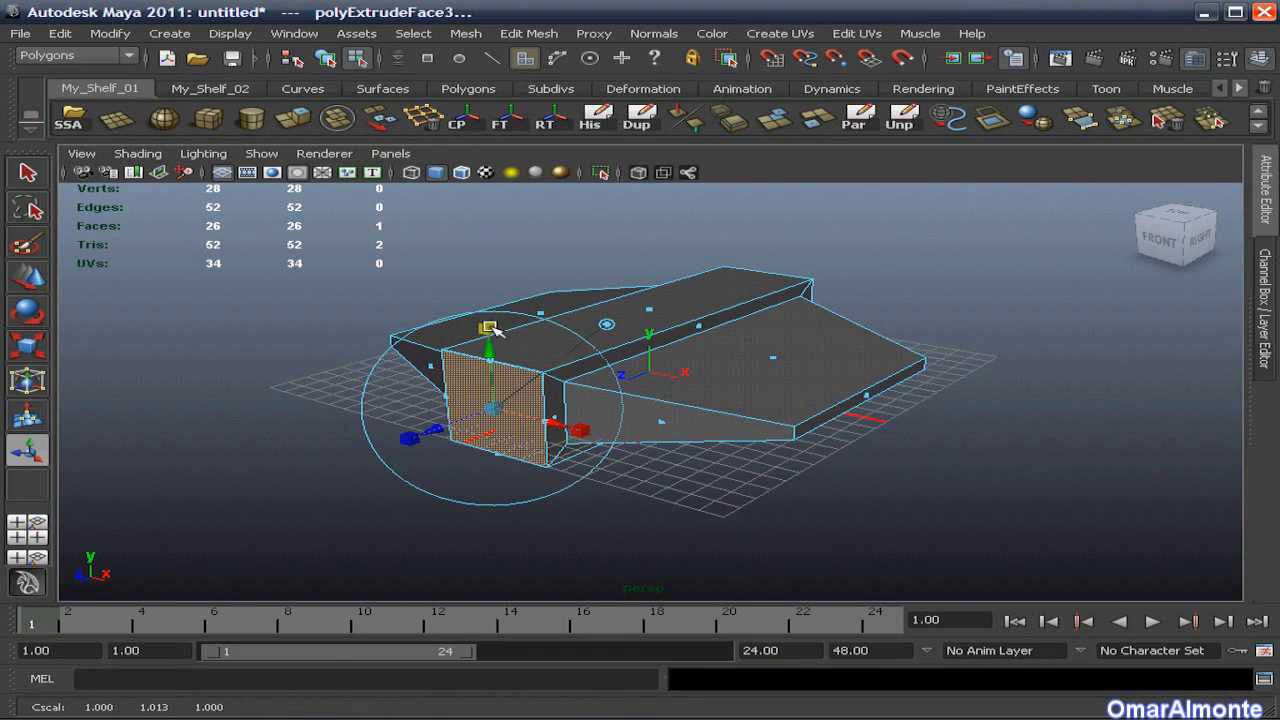
{"action": "right_click_drag", "start_coordinate": [493, 330], "coordinate": [519, 366], "text": "alt"}
{"action": "middle_click_drag", "start_coordinate": [519, 366], "coordinate": [593, 325], "text": "alt"}
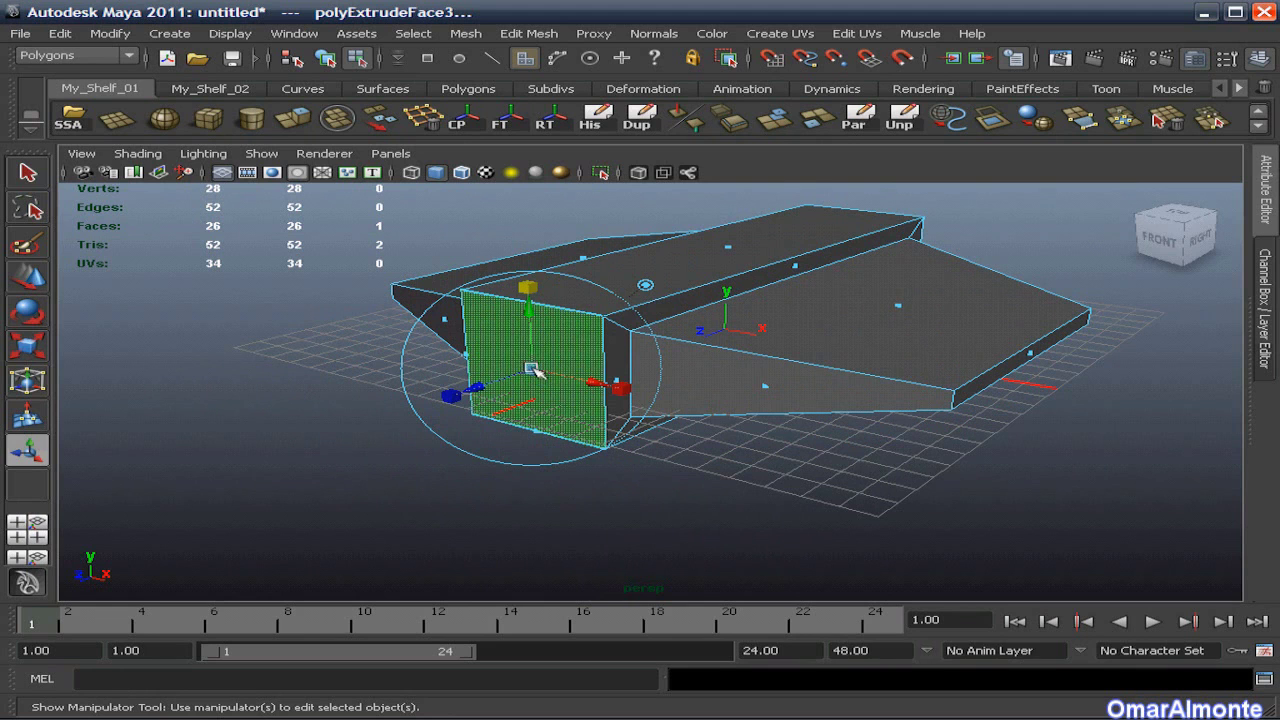
{"action": "left_click_drag", "start_coordinate": [533, 370], "coordinate": [502, 378]}
{"action": "left_click_drag", "start_coordinate": [537, 429], "coordinate": [457, 440], "text": "alt"}
{"action": "left_click_drag", "start_coordinate": [427, 372], "coordinate": [347, 358]}
{"action": "left_click", "coordinate": [293, 125]}
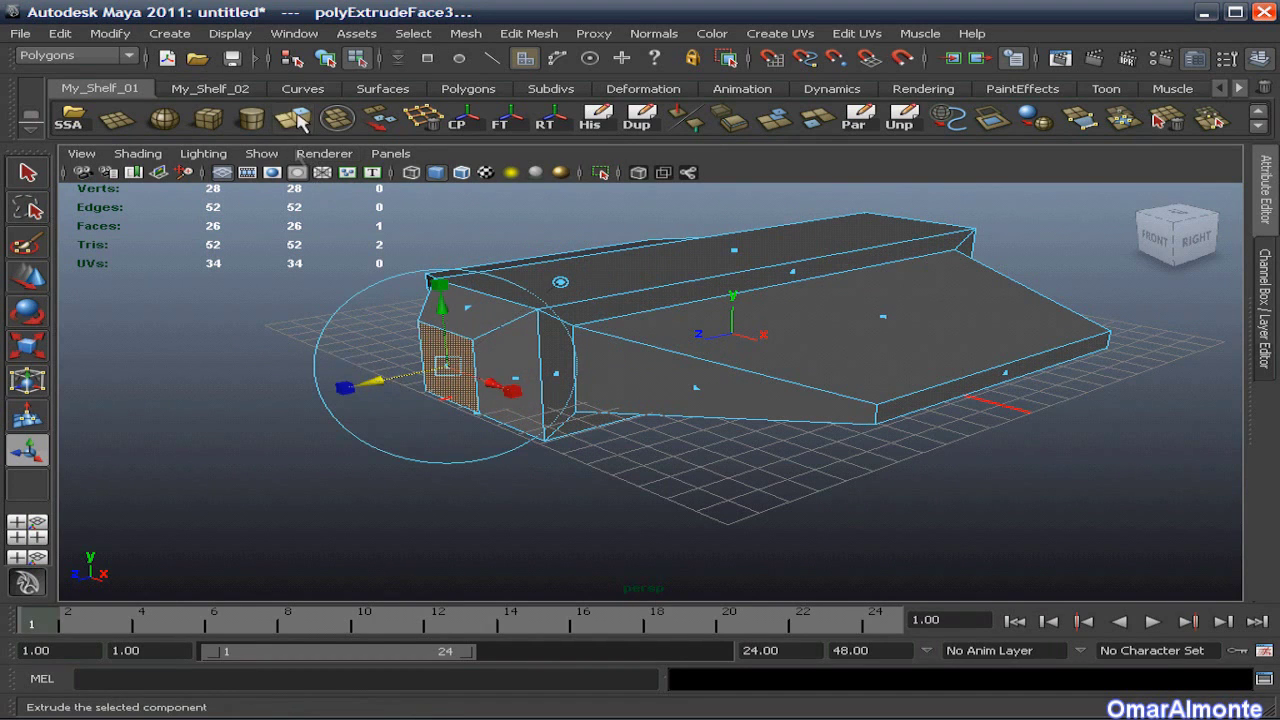
Extrude the front face further, pulling it into a long nose that tapers to a point.
{"action": "left_click_drag", "start_coordinate": [443, 437], "coordinate": [505, 321], "text": "alt"}
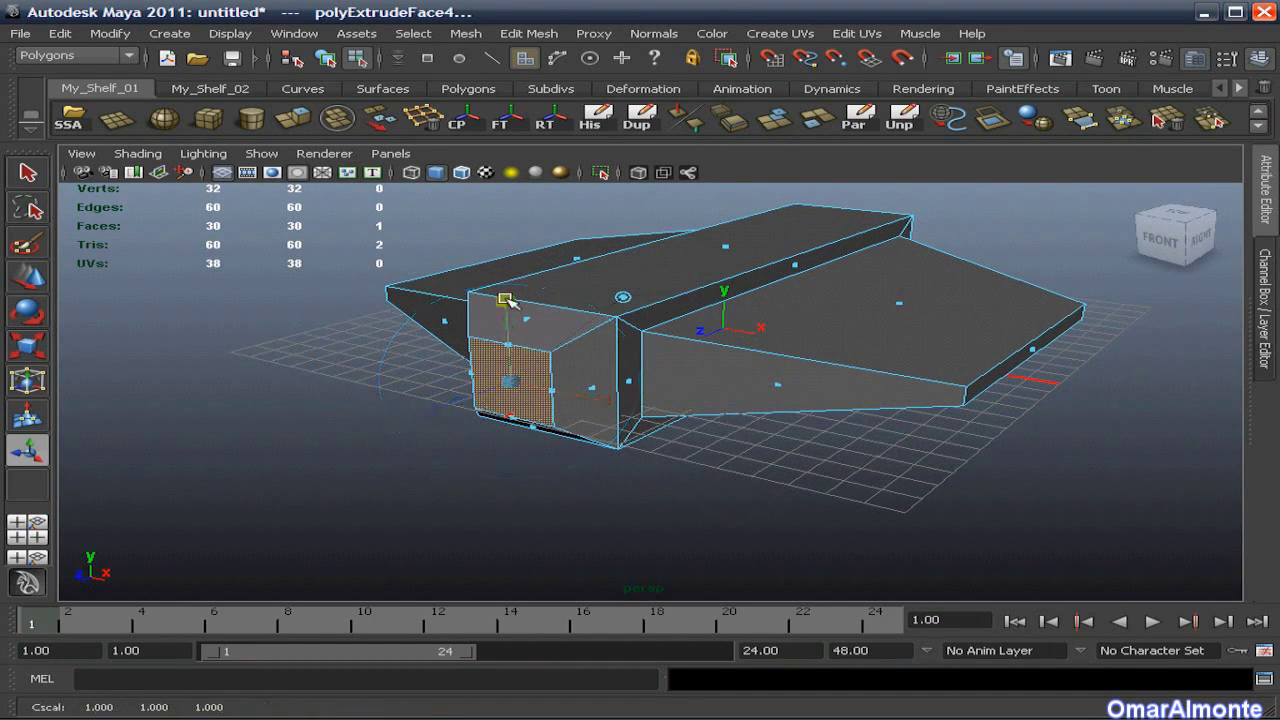
{"action": "left_click_drag", "start_coordinate": [510, 382], "coordinate": [463, 391]}
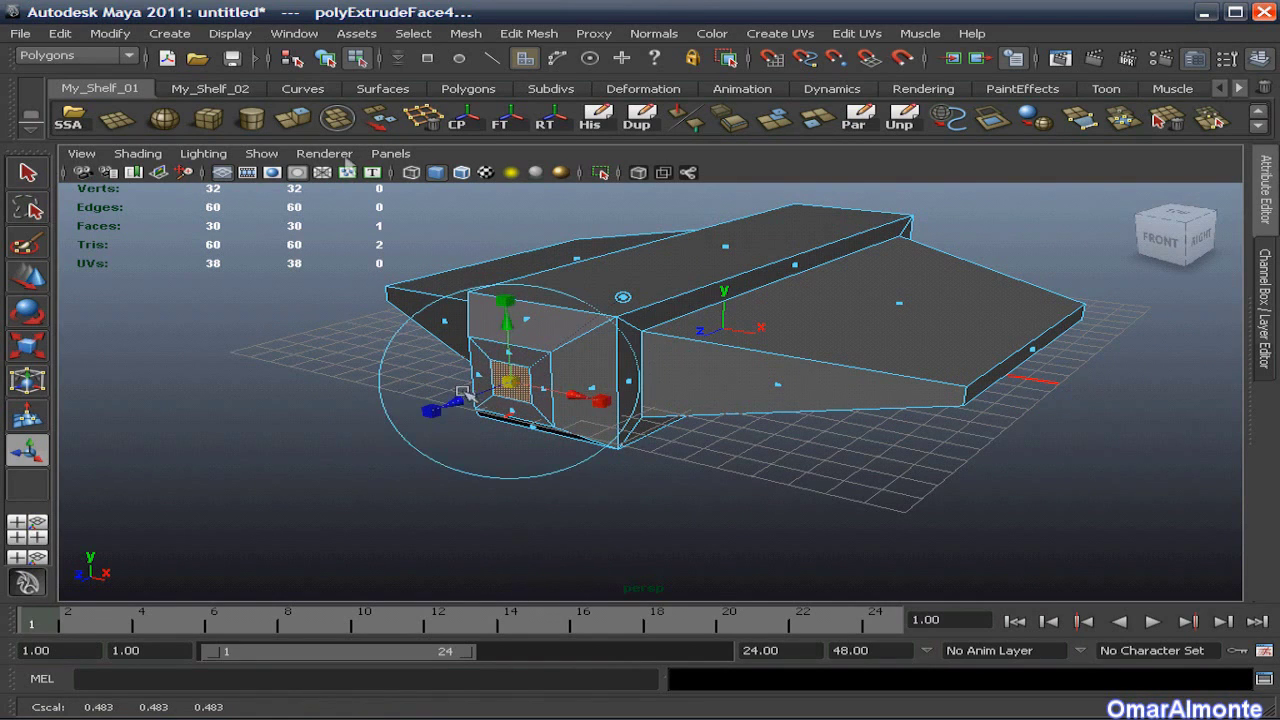
{"action": "left_click", "coordinate": [300, 125]}
{"action": "left_click_drag", "start_coordinate": [505, 381], "coordinate": [130, 458], "text": "alt"}
{"action": "middle_click_drag", "start_coordinate": [371, 471], "coordinate": [440, 418], "text": "alt"}
{"action": "left_click_drag", "start_coordinate": [205, 340], "coordinate": [206, 336]}
{"action": "left_click_drag", "start_coordinate": [224, 420], "coordinate": [171, 424]}
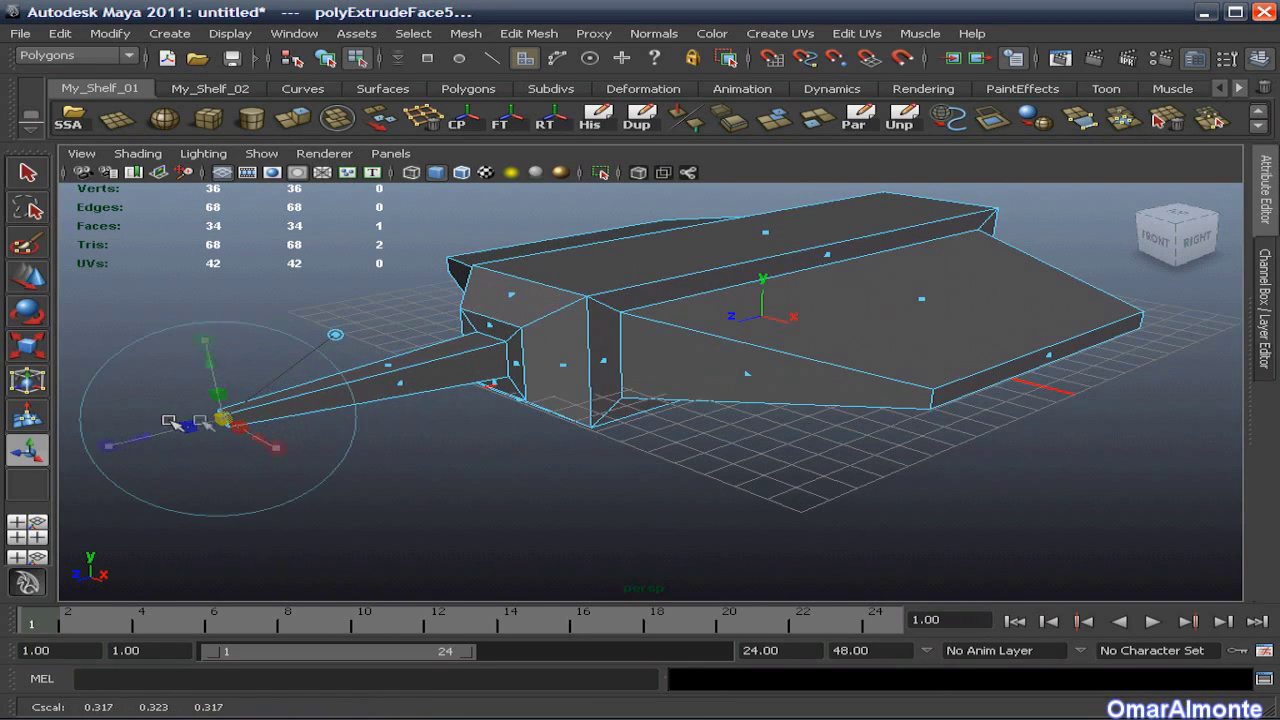
Return to object mode, select the whole jet mesh, and apply Mesh > Smooth.
{"action": "right_click_drag", "start_coordinate": [580, 330], "coordinate": [628, 310]}
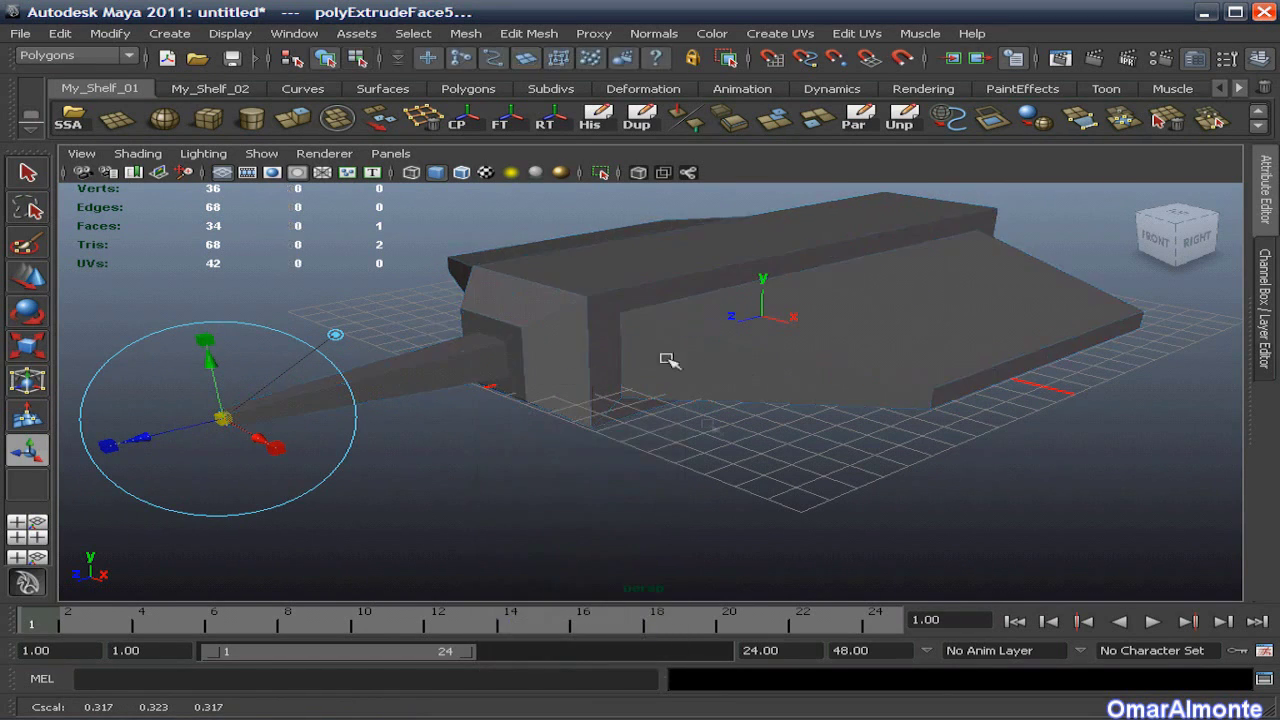
{"action": "left_click_drag", "start_coordinate": [720, 440], "coordinate": [666, 314], "text": "alt"}
{"action": "left_click", "coordinate": [666, 314]}
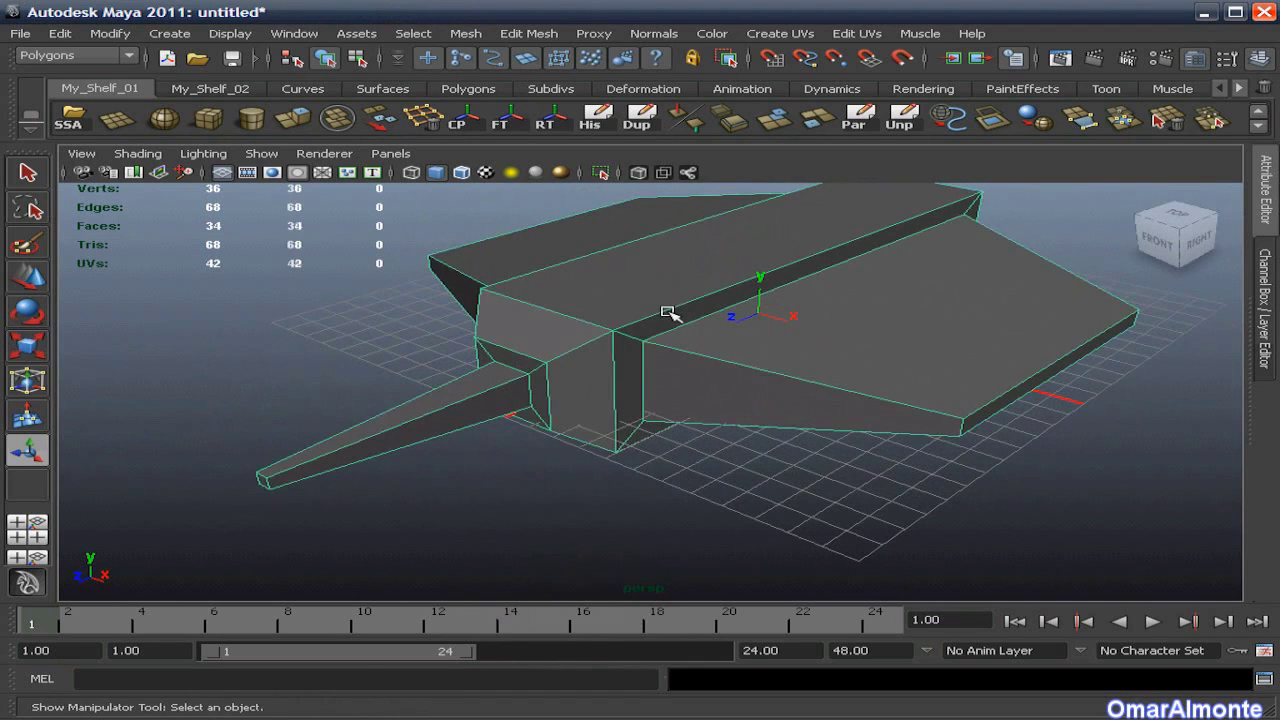
{"action": "left_click", "coordinate": [456, 36]}
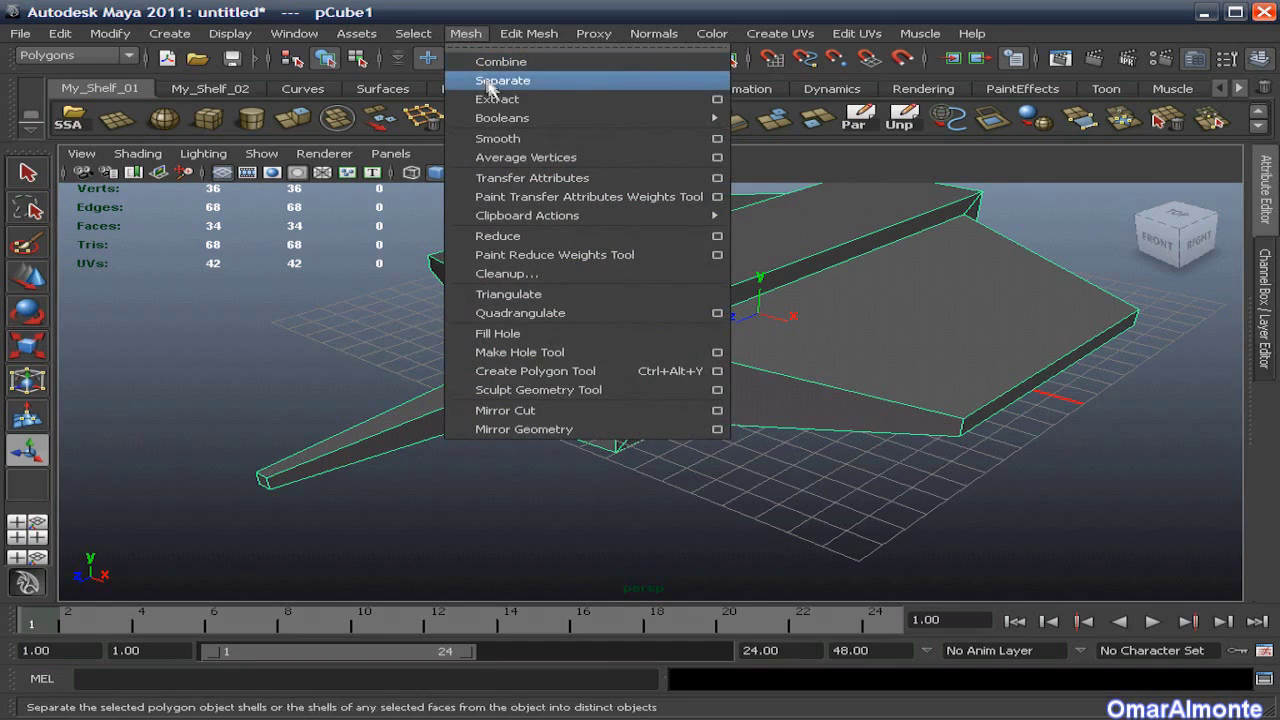
{"action": "left_click", "coordinate": [498, 138]}
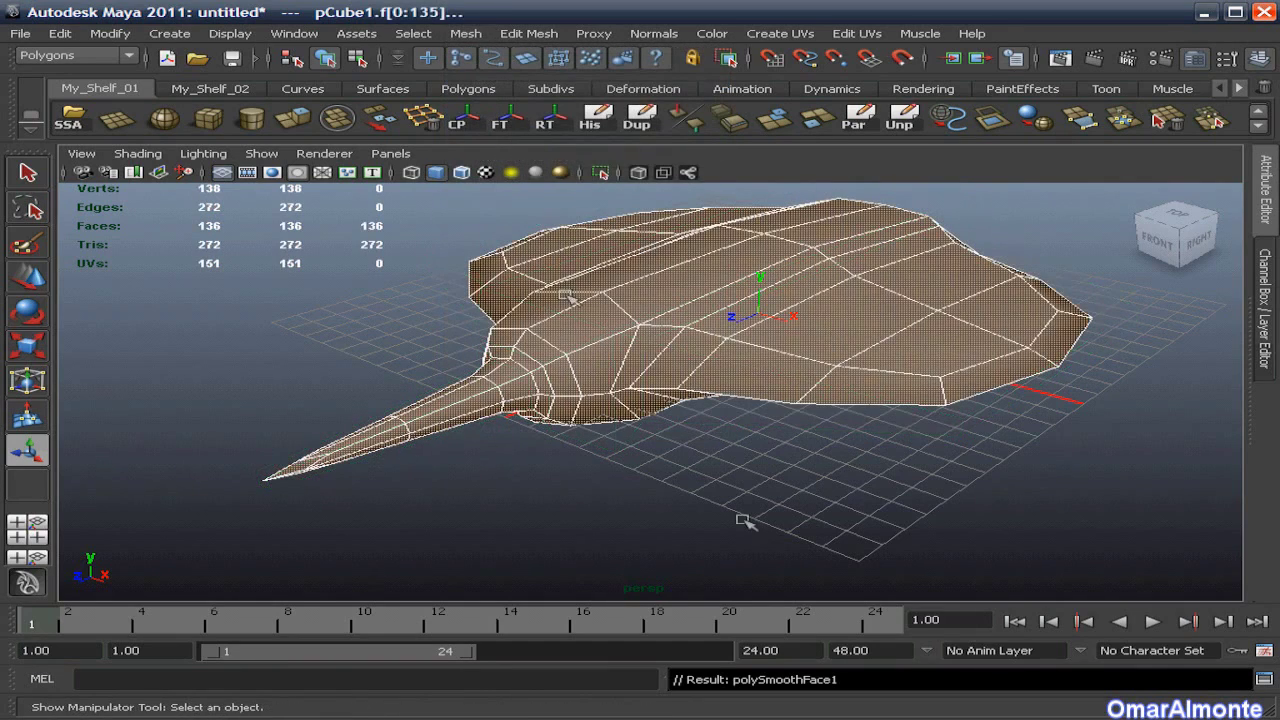
Set the jet's polySmoothFace1 Divisions to 3 in the Channel Box.
{"action": "left_click", "coordinate": [745, 508]}
{"action": "left_click", "coordinate": [849, 334]}
{"action": "middle_click_drag", "start_coordinate": [823, 360], "coordinate": [738, 357], "text": "alt"}
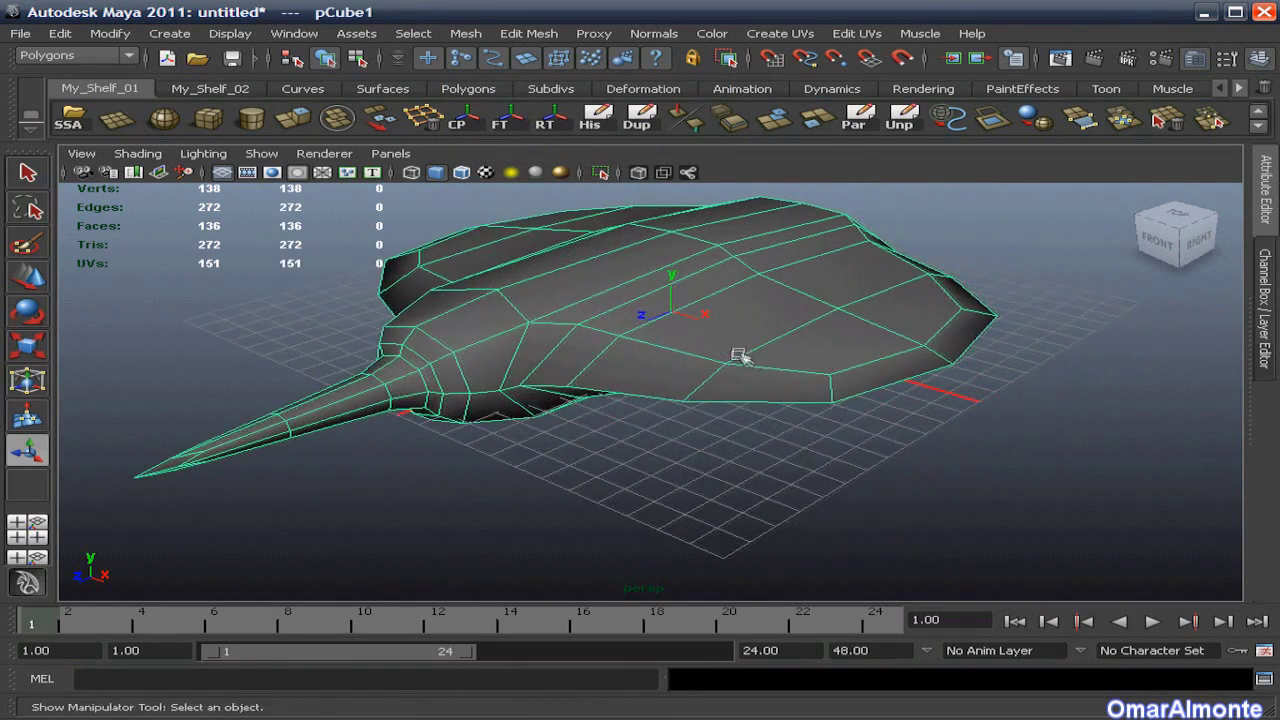
{"action": "left_click", "coordinate": [1266, 320]}
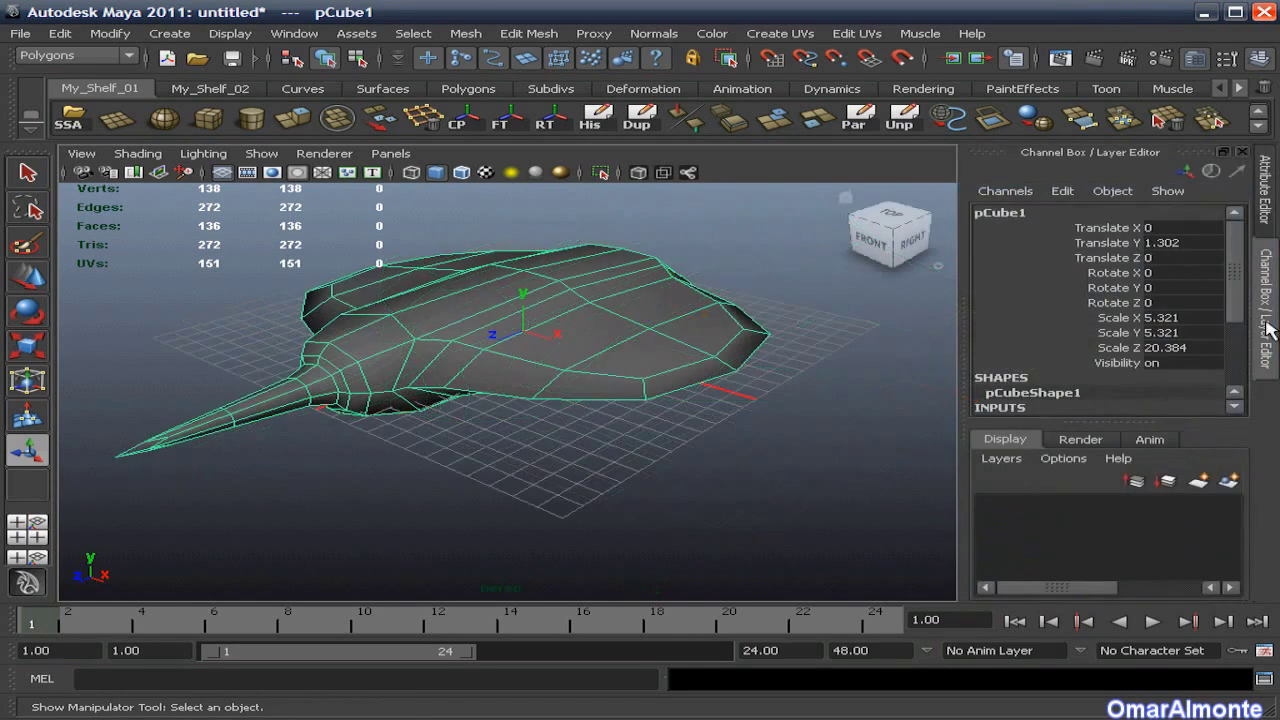
{"action": "left_click_drag", "start_coordinate": [1232, 287], "coordinate": [1238, 335]}
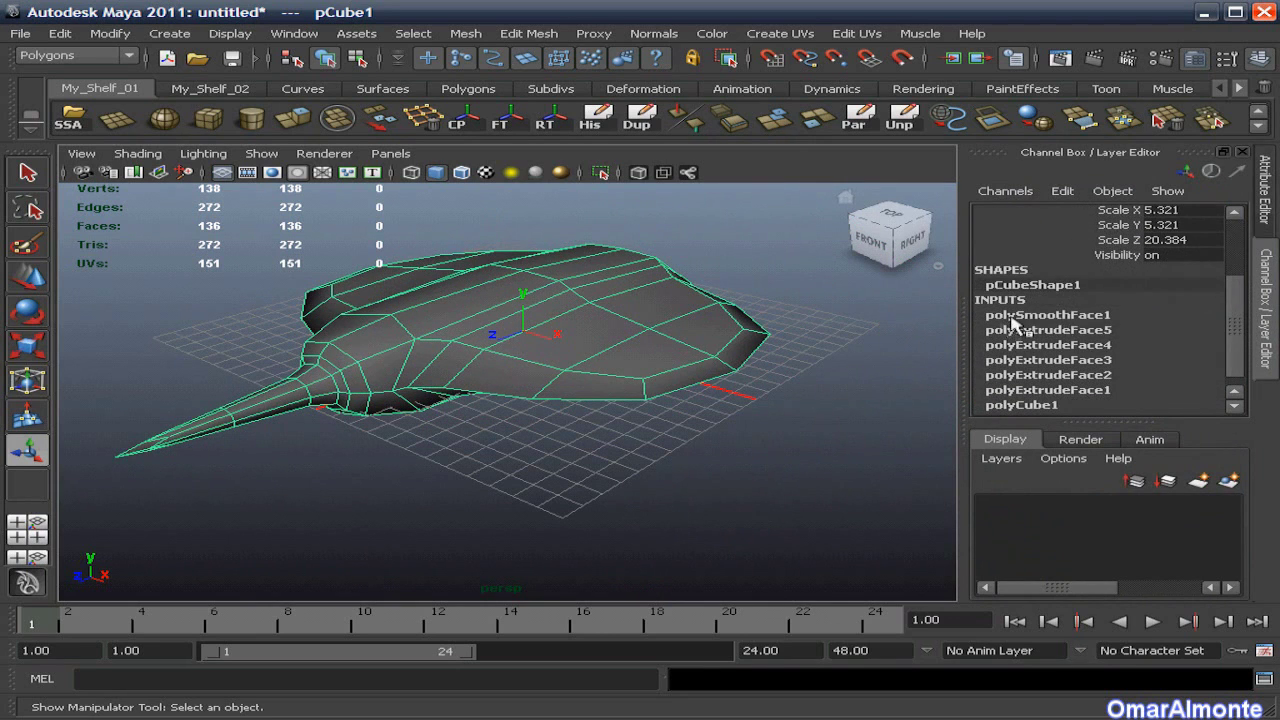
{"action": "left_click", "coordinate": [1040, 316]}
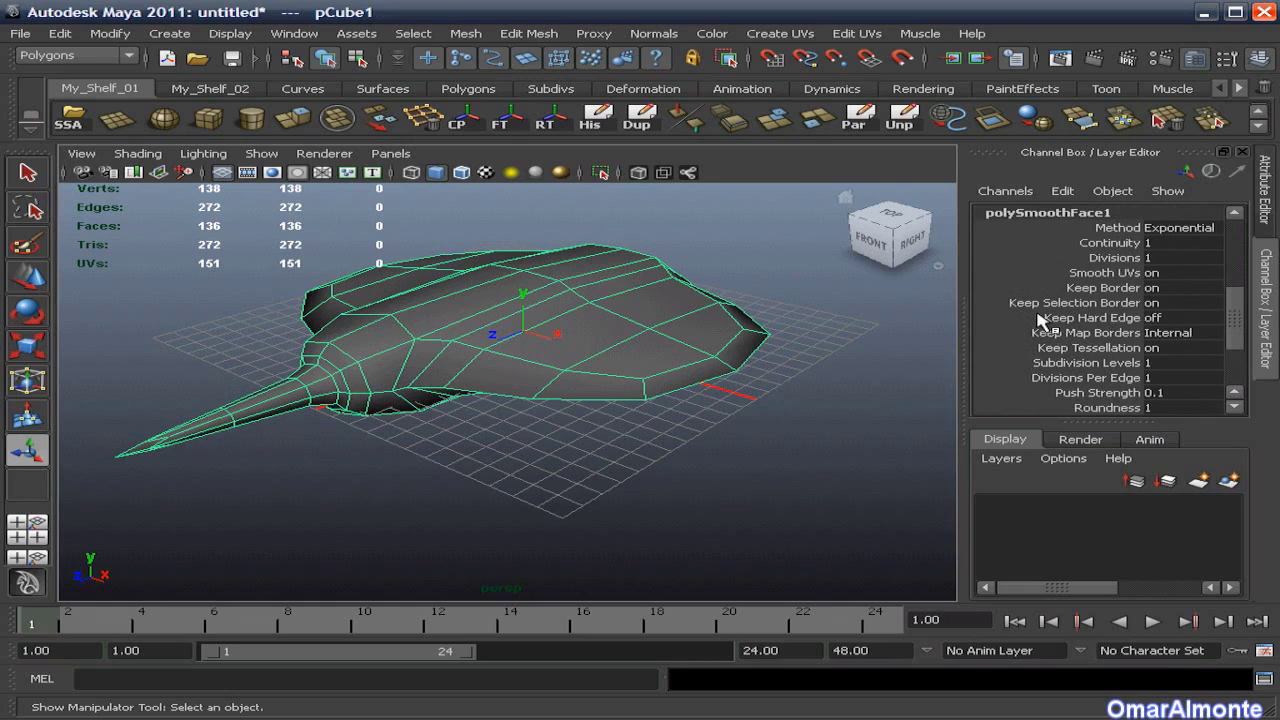
{"action": "left_click", "coordinate": [1170, 257]}
{"action": "key", "text": "Return"}
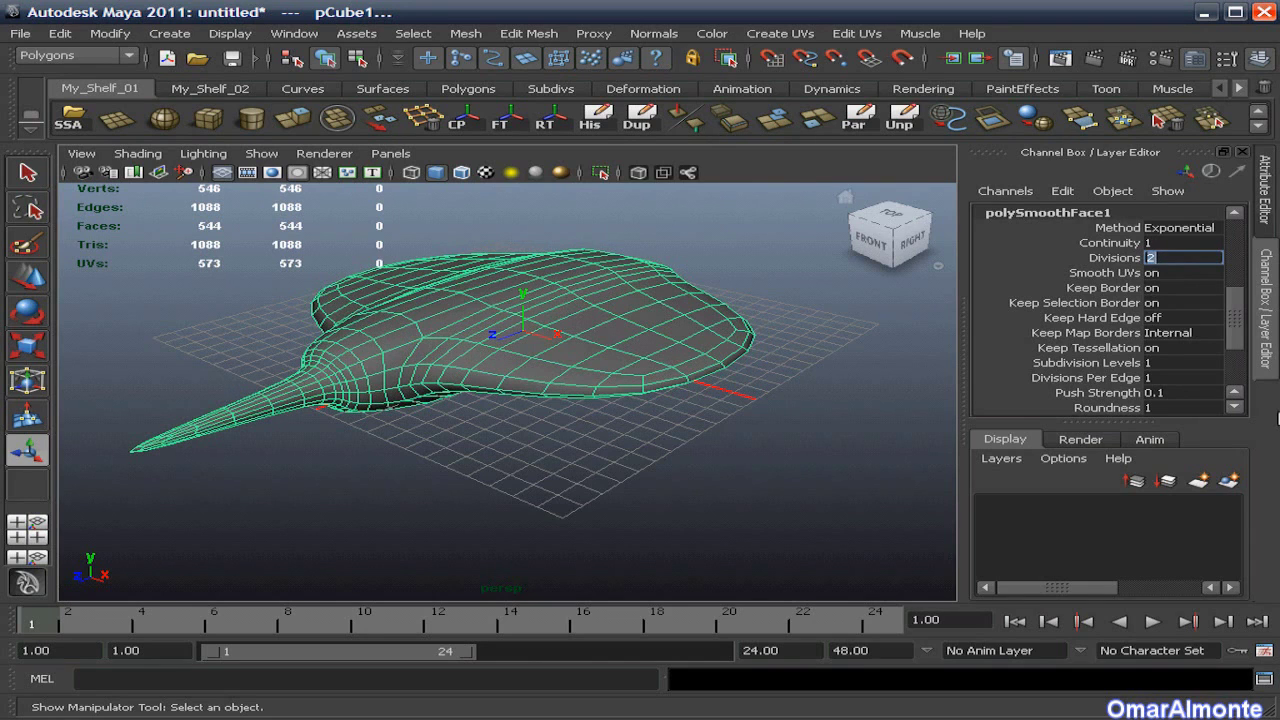
{"action": "key", "text": "Return"}
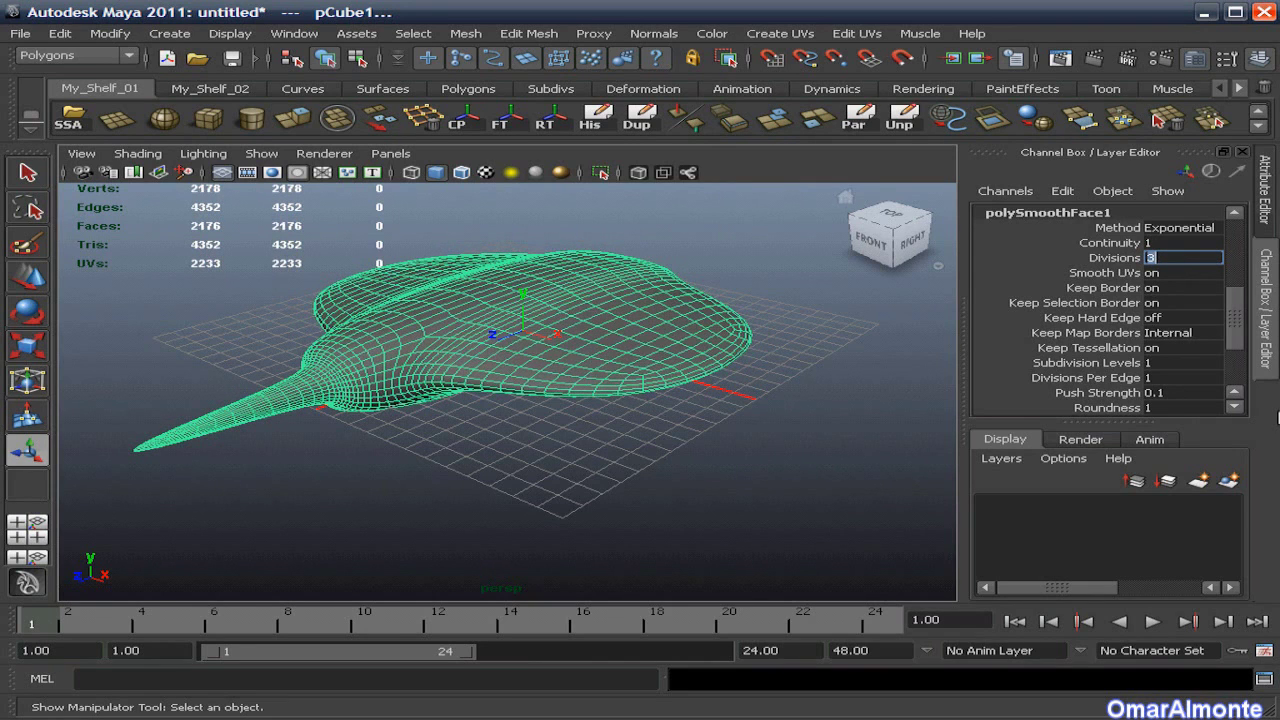
Switch to smooth shaded display, hide the Channel Box, and reselect the jet mesh.
{"action": "left_click_drag", "start_coordinate": [582, 366], "coordinate": [592, 376], "text": "alt"}
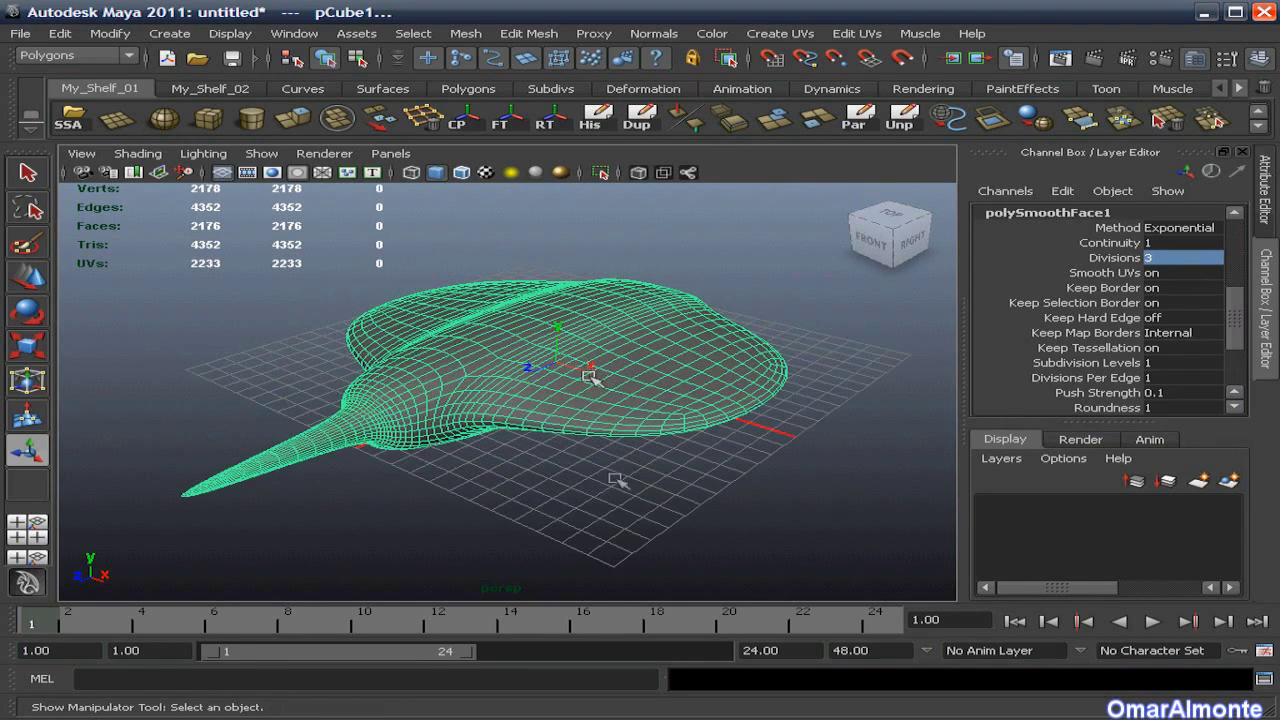
{"action": "key", "text": "5"}
{"action": "left_click", "coordinate": [783, 483]}
{"action": "left_click_drag", "start_coordinate": [746, 480], "coordinate": [666, 480], "text": "alt"}
{"action": "left_click", "coordinate": [1265, 352]}
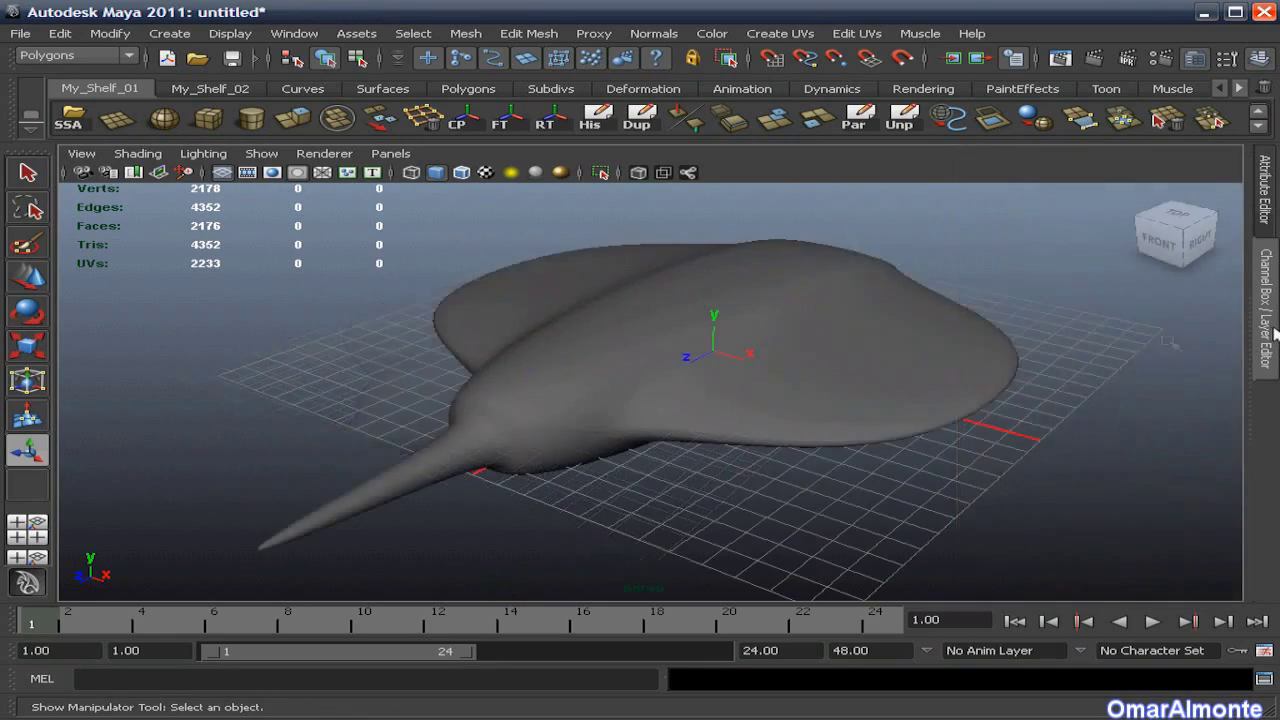
{"action": "mouse_move", "coordinate": [777, 429]}
{"action": "left_mouse_down", "text": "alt"}
{"action": "mouse_move", "coordinate": [737, 334]}
{"action": "mouse_move", "coordinate": [714, 409]}
{"action": "mouse_move", "coordinate": [751, 455]}
{"action": "mouse_move", "coordinate": [778, 450]}
{"action": "left_mouse_up", "text": "alt"}
{"action": "left_click", "coordinate": [746, 389]}
{"action": "left_click", "coordinate": [46, 272]}
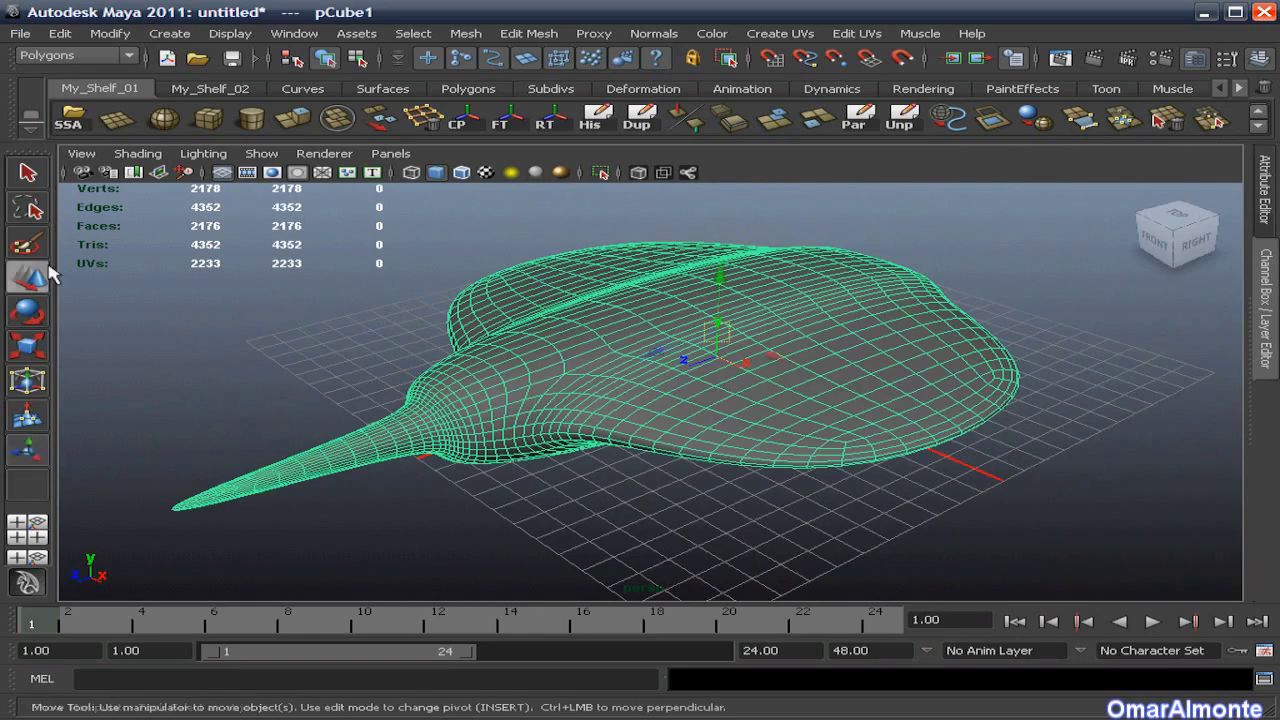
Raise the jet slightly and create a polygon plane with its Translate zeroed at the origin.
{"action": "scroll", "coordinate": [445, 447], "scroll_direction": "down", "scroll_amount": 4}
{"action": "left_click_drag", "start_coordinate": [694, 302], "coordinate": [652, 336]}
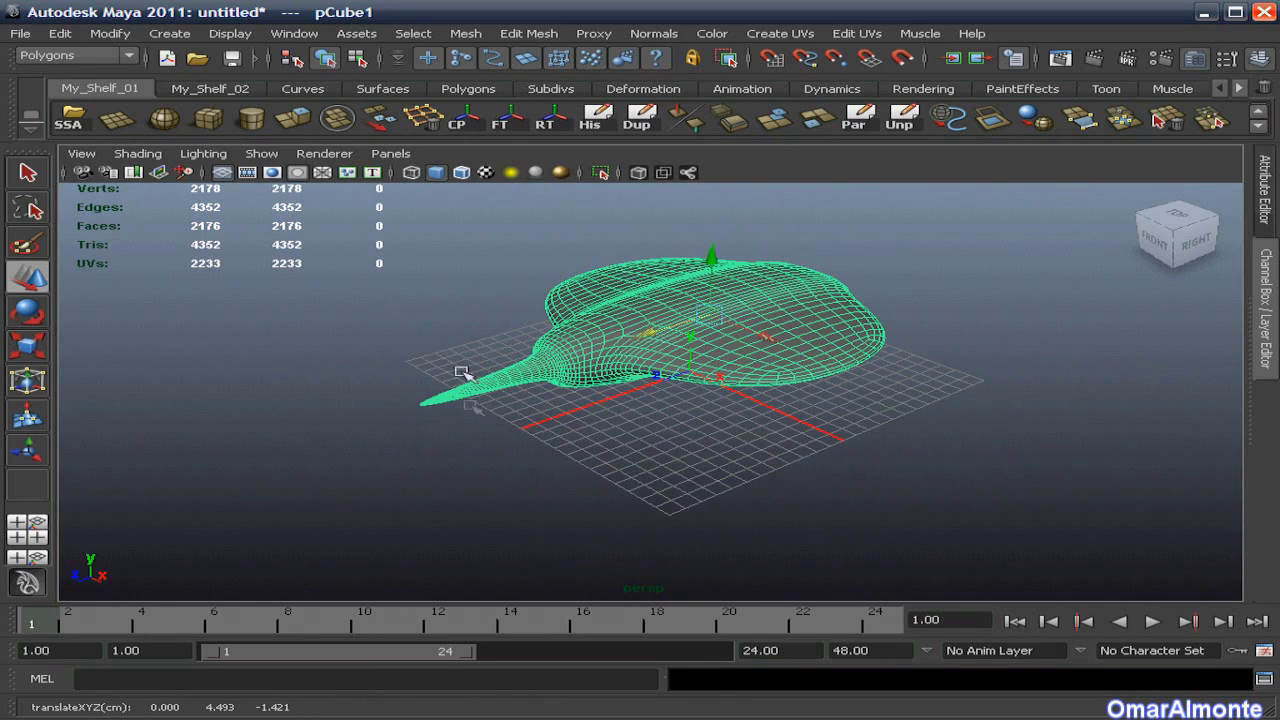
{"action": "left_click", "coordinate": [118, 120]}
{"action": "left_click_drag", "start_coordinate": [626, 452], "coordinate": [771, 471]}
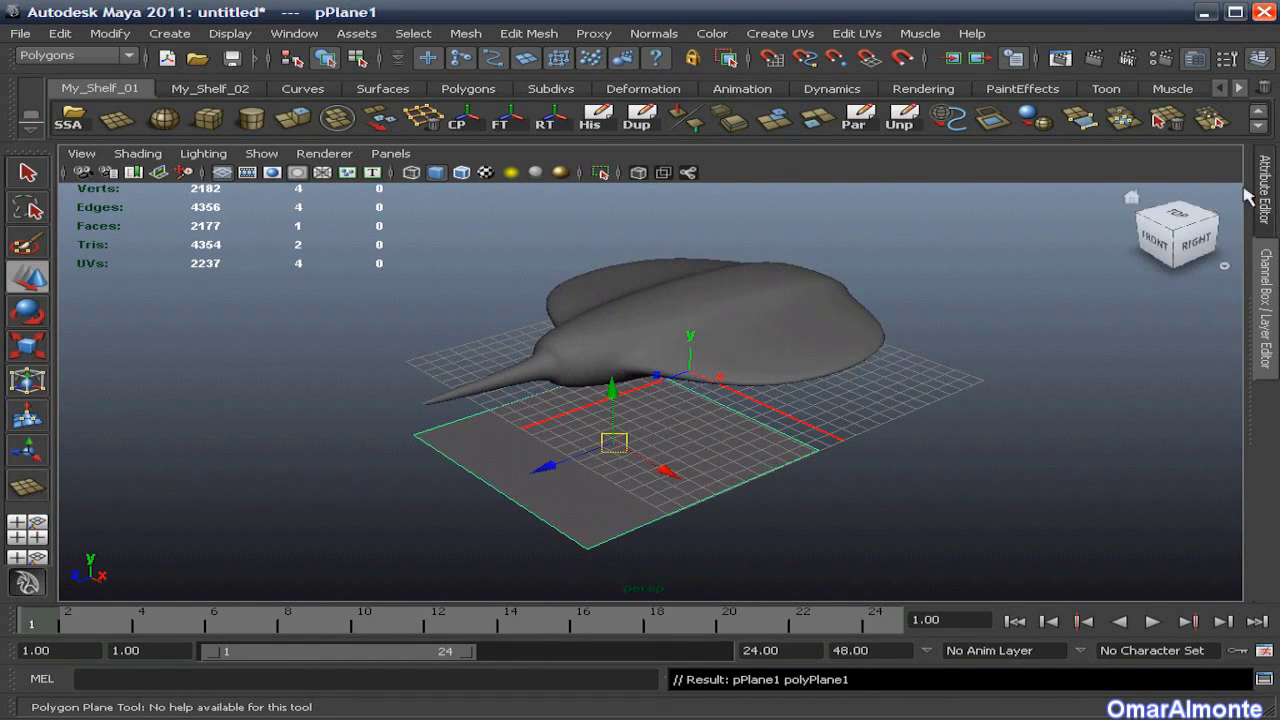
{"action": "left_click", "coordinate": [1270, 290]}
{"action": "left_click_drag", "start_coordinate": [1172, 226], "coordinate": [1176, 262]}
{"action": "left_click", "coordinate": [1173, 258]}
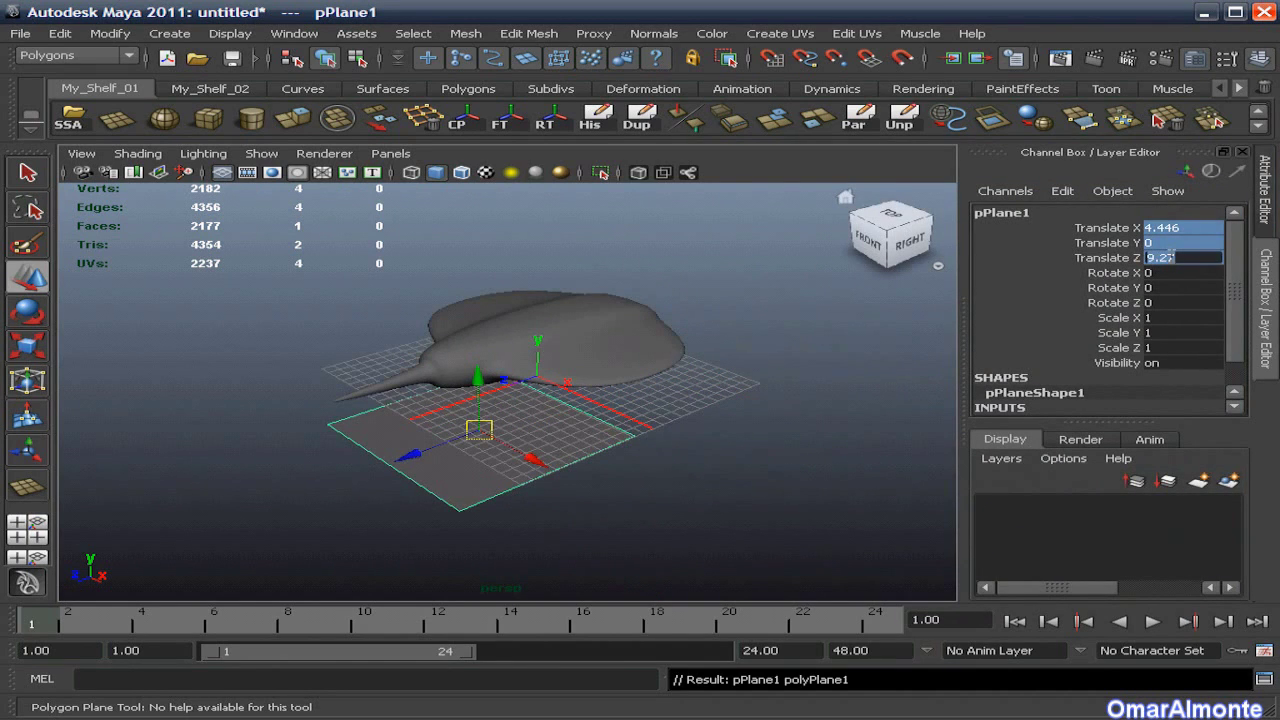
{"action": "type", "text": "0"}
{"action": "key", "text": "Return"}
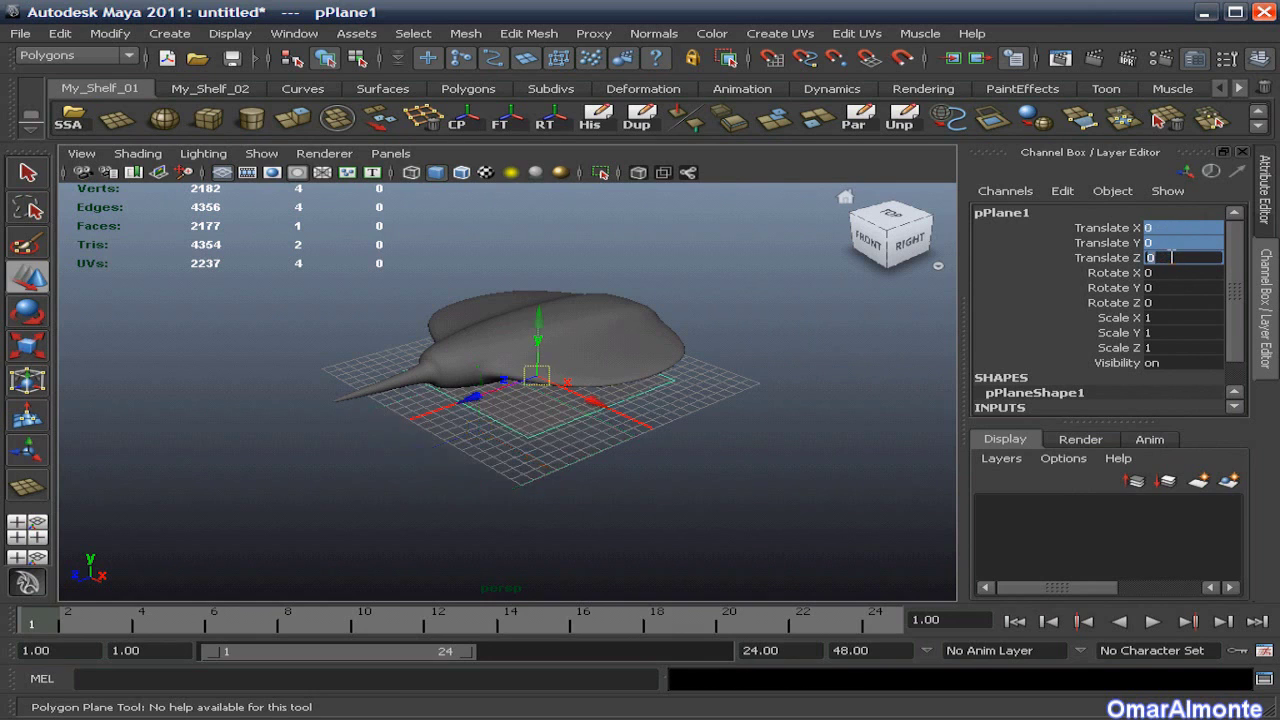
Scale the ground plane up uniformly to about 3.998 beneath the jet.
{"action": "key", "text": "w"}
{"action": "left_click", "coordinate": [26, 348]}
{"action": "scroll", "coordinate": [493, 481], "scroll_direction": "up", "scroll_amount": 3}
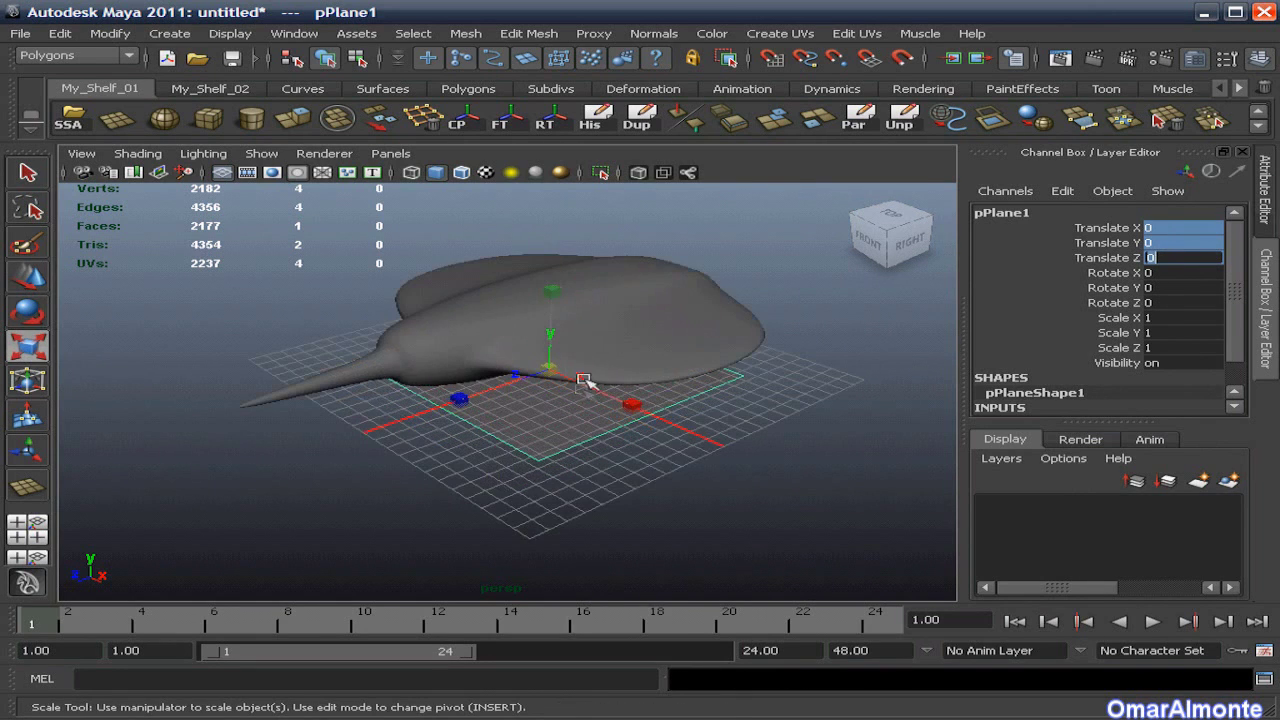
{"action": "left_click_drag", "start_coordinate": [558, 374], "coordinate": [930, 416]}
{"action": "left_click_drag", "start_coordinate": [555, 375], "coordinate": [757, 387]}
{"action": "right_click_drag", "start_coordinate": [754, 386], "coordinate": [543, 457], "text": "alt"}
{"action": "left_click_drag", "start_coordinate": [543, 457], "coordinate": [500, 443], "text": "alt"}
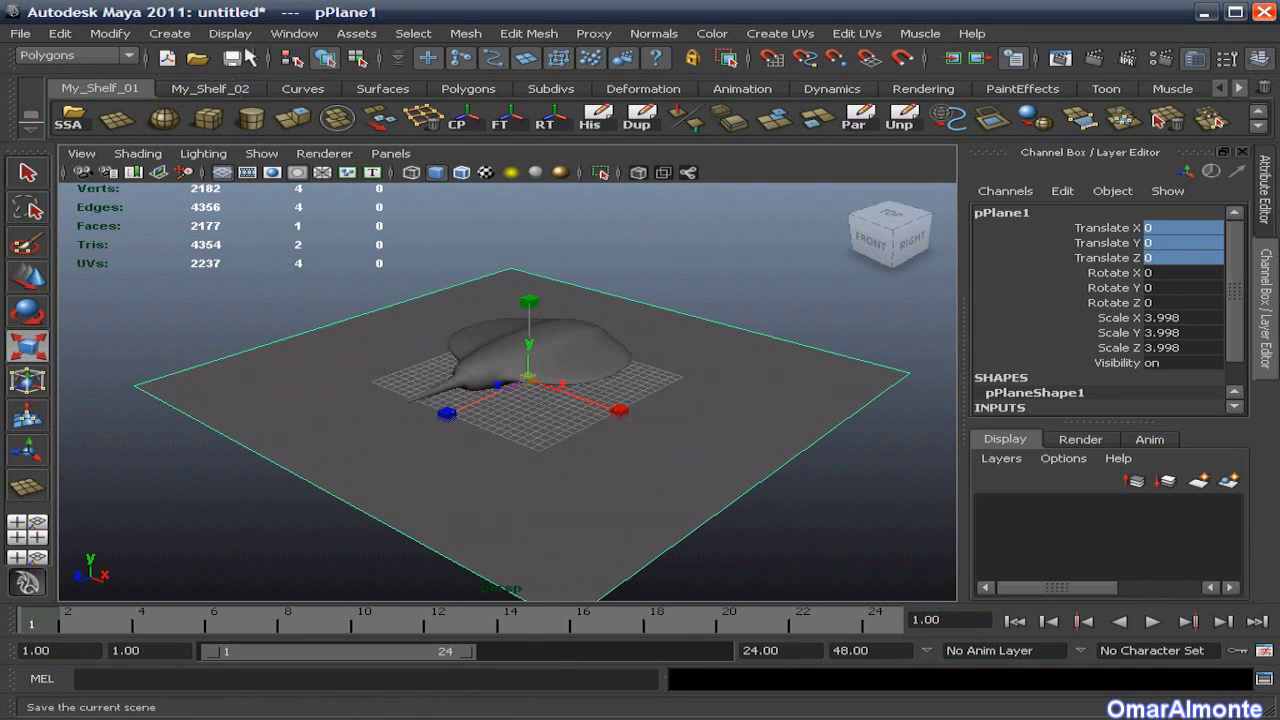
{"action": "left_click", "coordinate": [284, 32]}
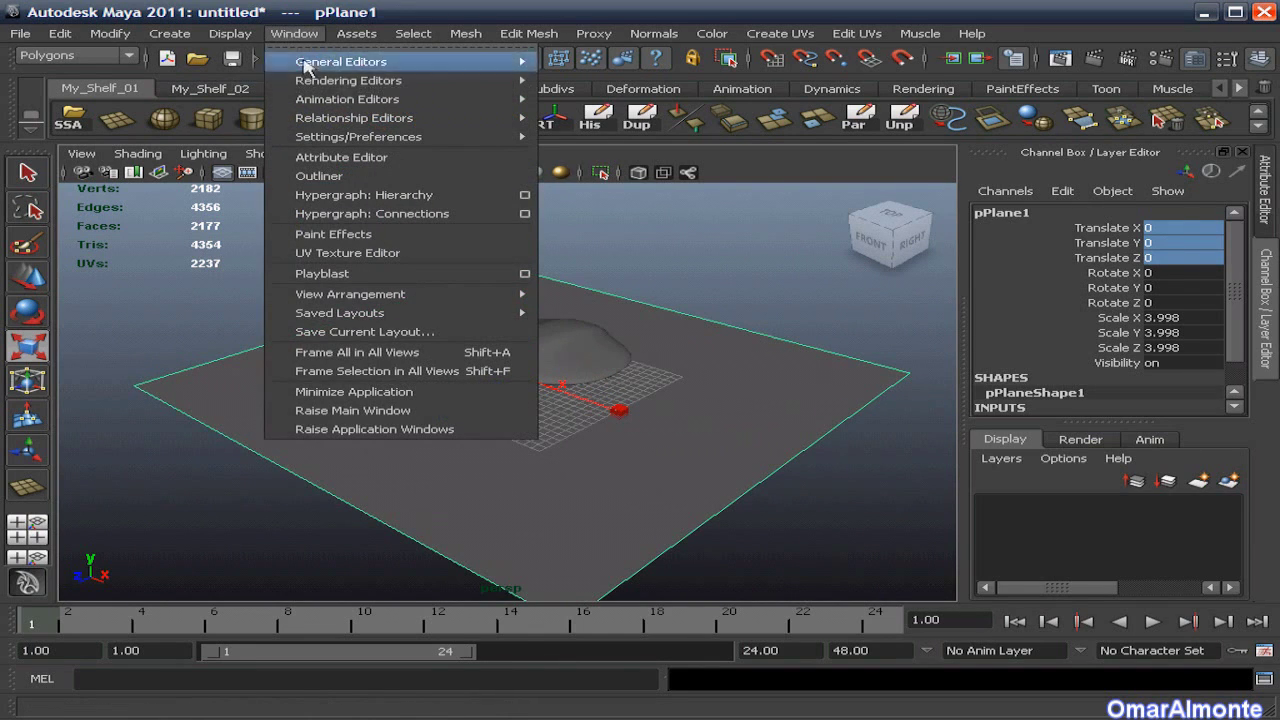
In the Hypershade, create a blinn1 material and assign it to the ground plane.
{"action": "mouse_move", "coordinate": [343, 84]}
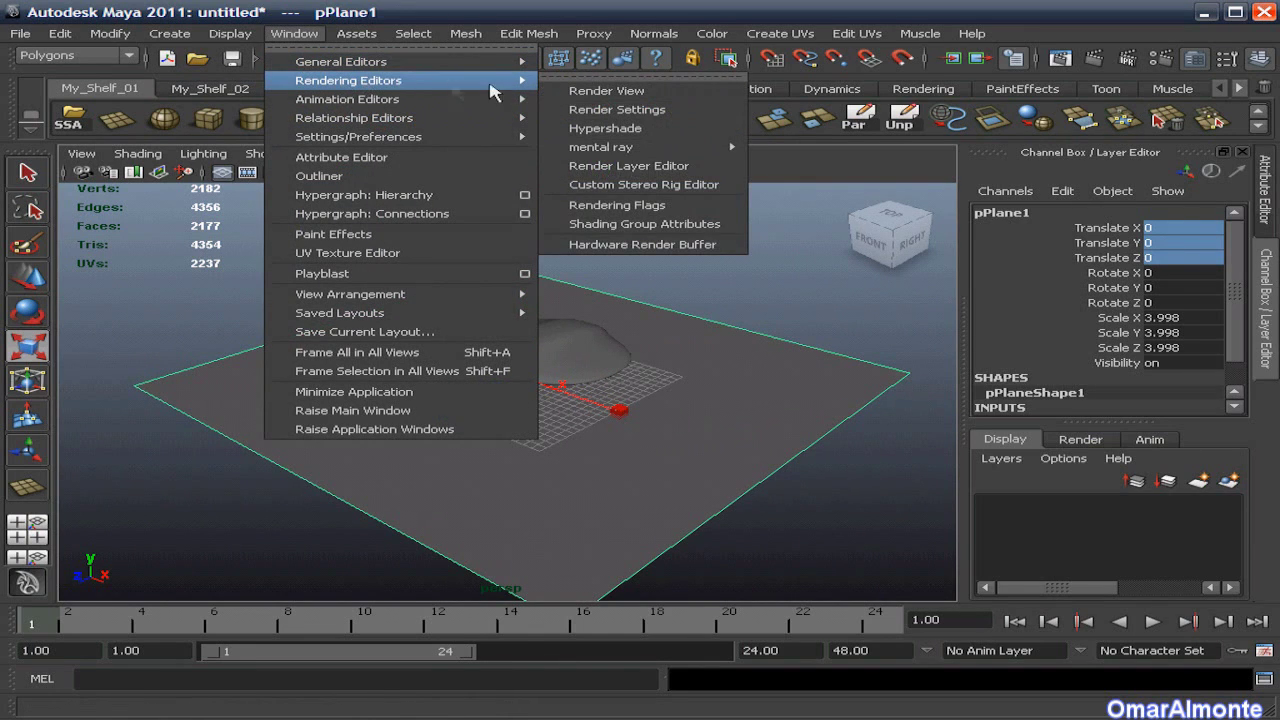
{"action": "left_click", "coordinate": [632, 130]}
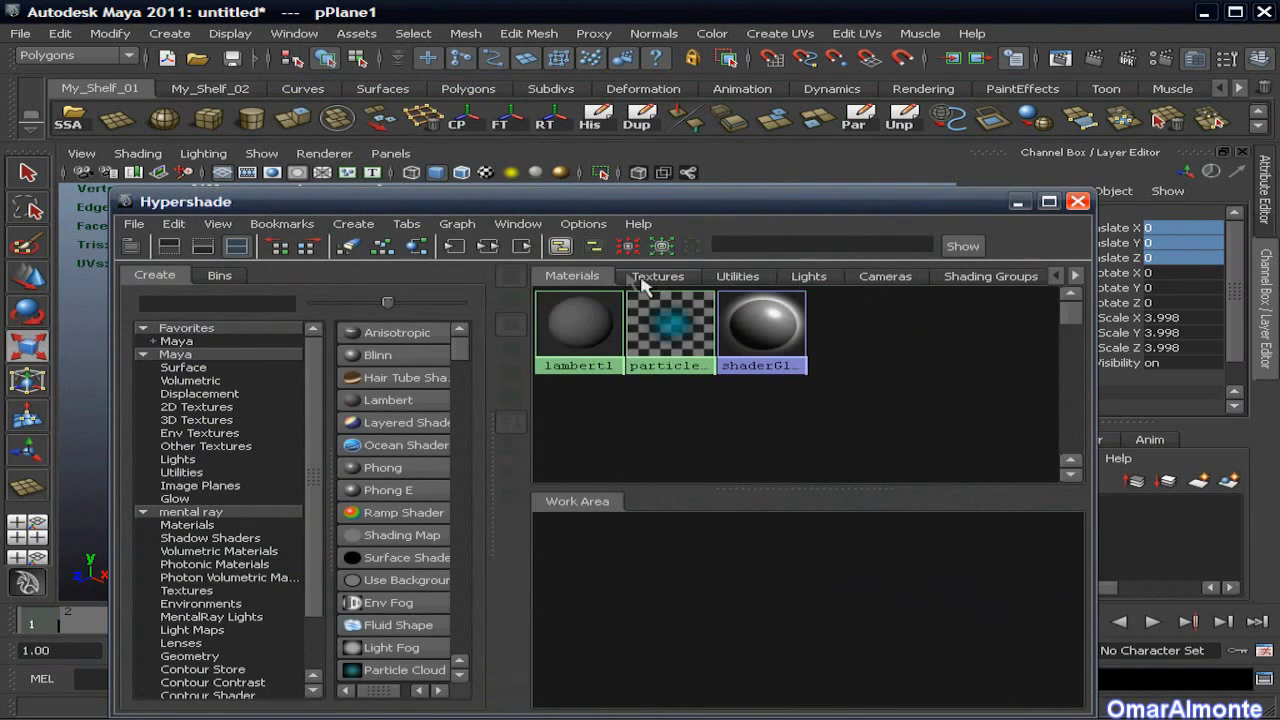
{"action": "left_click_drag", "start_coordinate": [604, 203], "coordinate": [602, 102]}
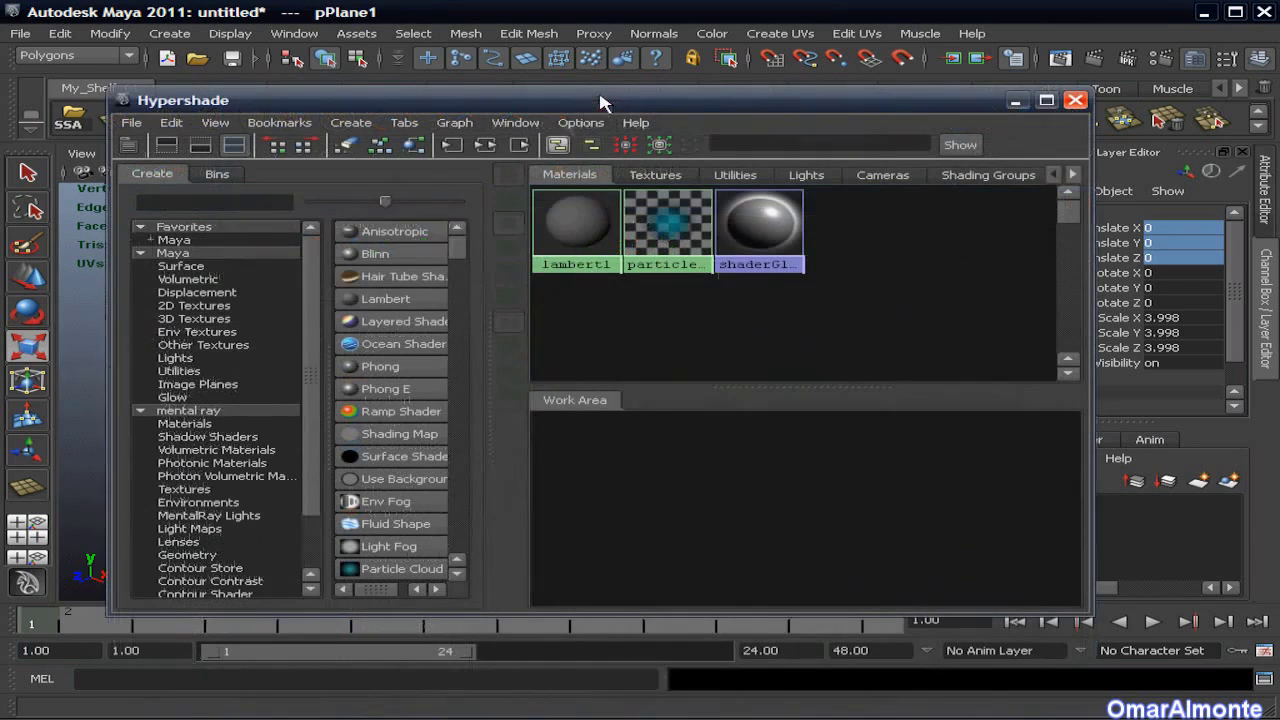
{"action": "left_click", "coordinate": [352, 256]}
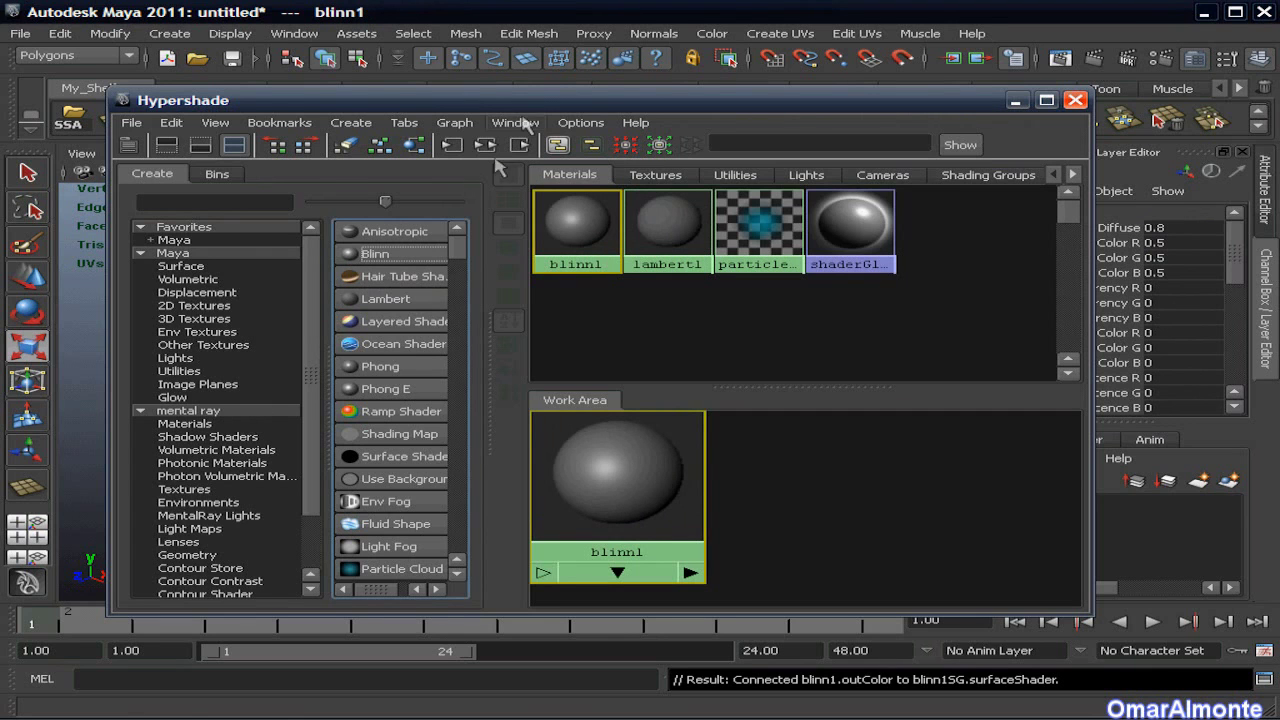
{"action": "left_click_drag", "start_coordinate": [535, 108], "coordinate": [555, 369]}
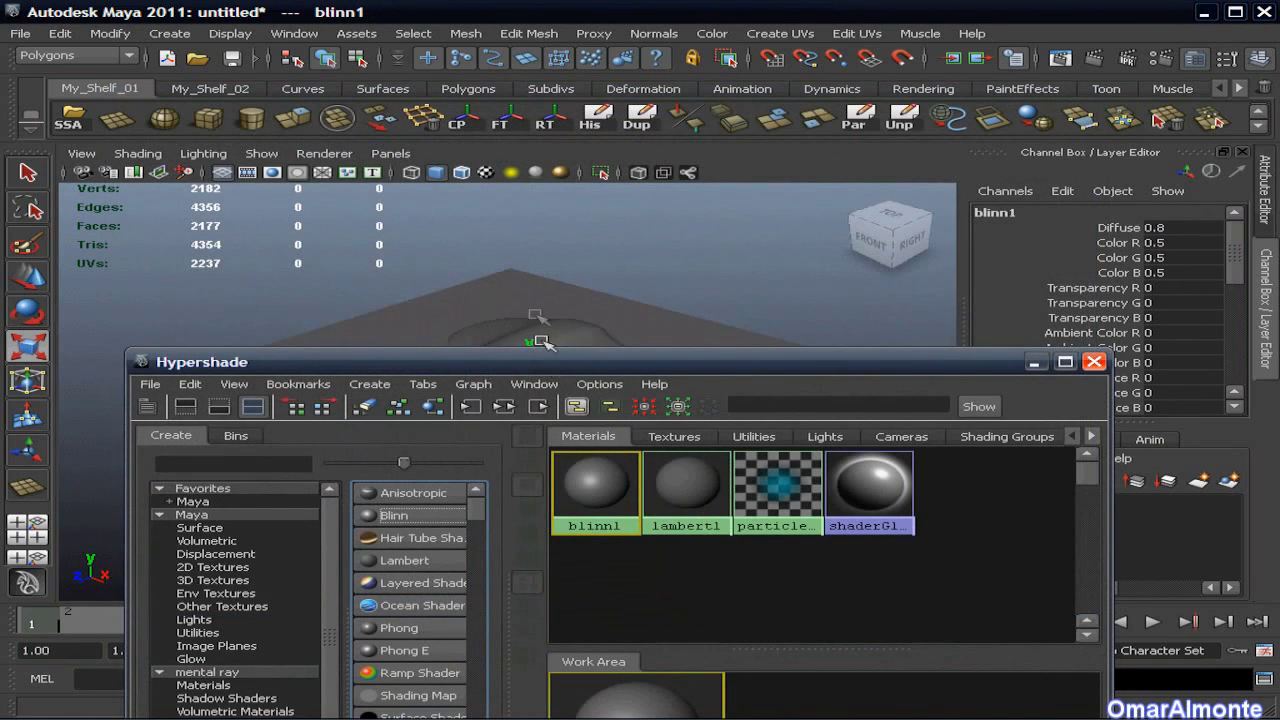
{"action": "right_click_drag", "start_coordinate": [533, 278], "coordinate": [383, 282], "text": "alt"}
{"action": "left_click", "coordinate": [352, 297]}
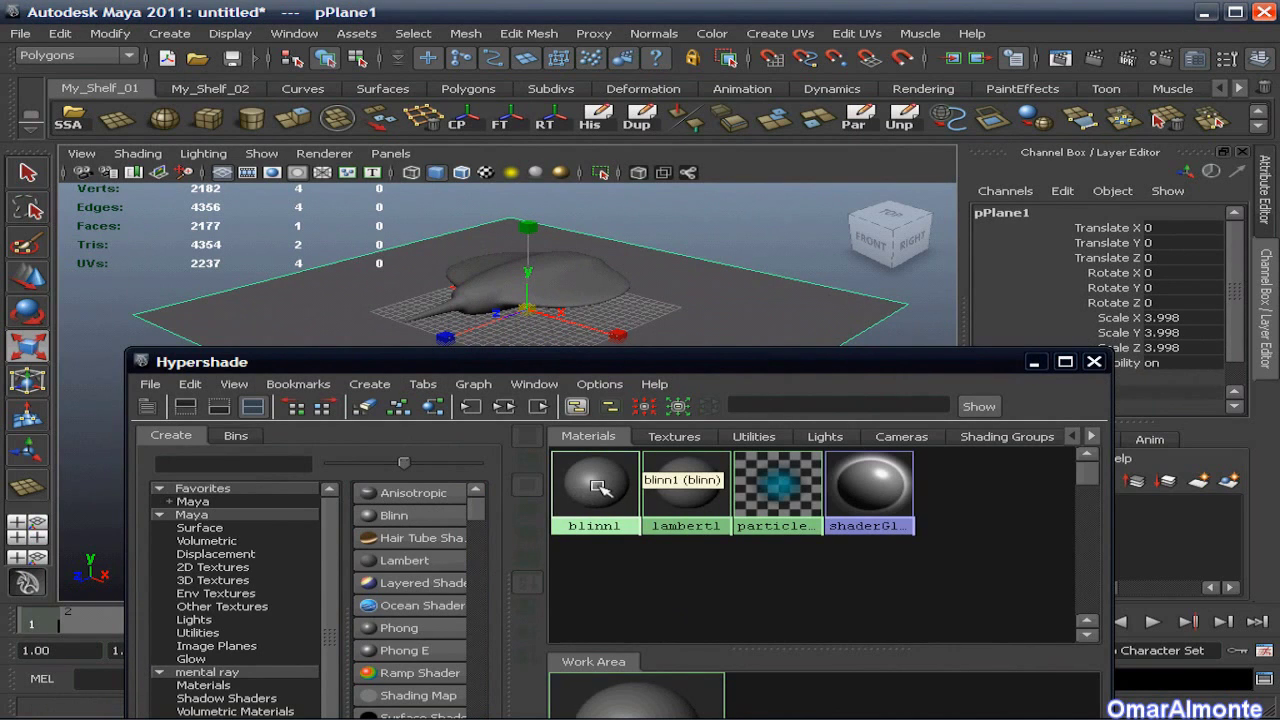
{"action": "middle_click_drag", "start_coordinate": [600, 487], "coordinate": [604, 497]}
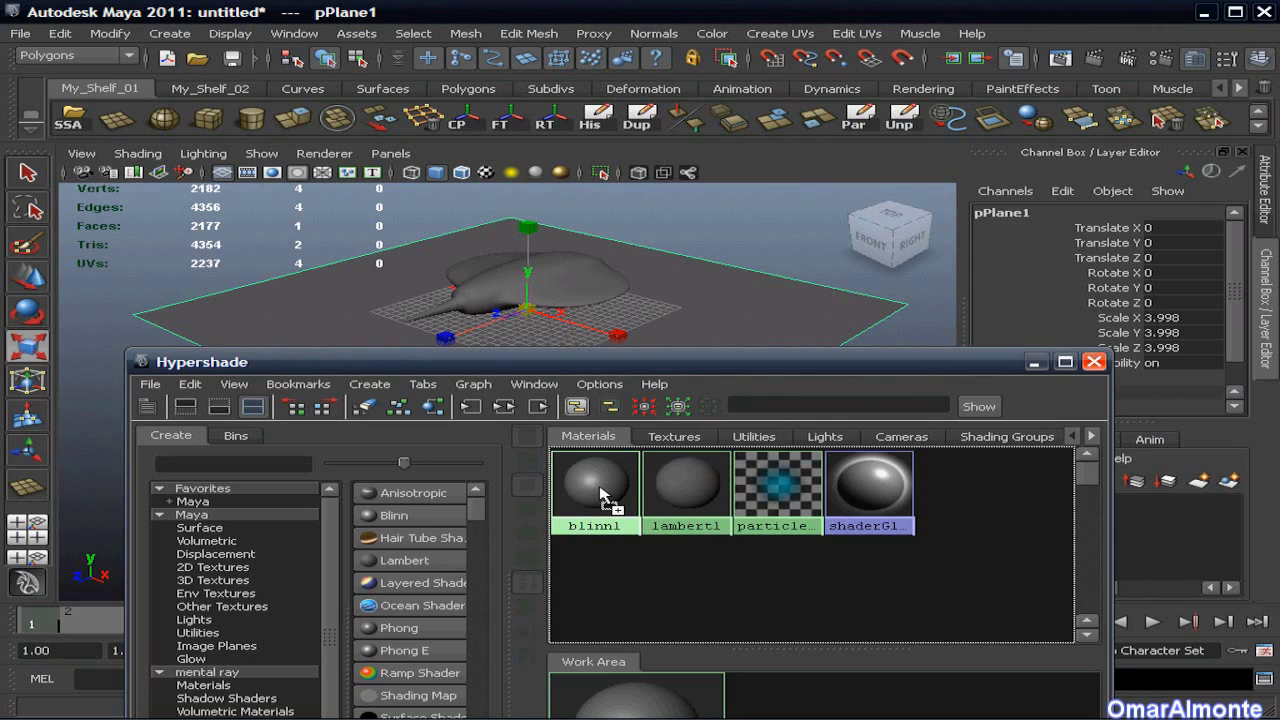
{"action": "middle_click_drag", "start_coordinate": [601, 489], "coordinate": [426, 320]}
{"action": "mouse_move", "coordinate": [426, 320]}
{"action": "left_mouse_down", "text": "alt"}
{"action": "mouse_move", "coordinate": [500, 295]}
{"action": "mouse_move", "coordinate": [545, 300]}
{"action": "mouse_move", "coordinate": [530, 305]}
{"action": "mouse_move", "coordinate": [537, 289]}
{"action": "mouse_move", "coordinate": [492, 308]}
{"action": "left_mouse_up", "text": "alt"}
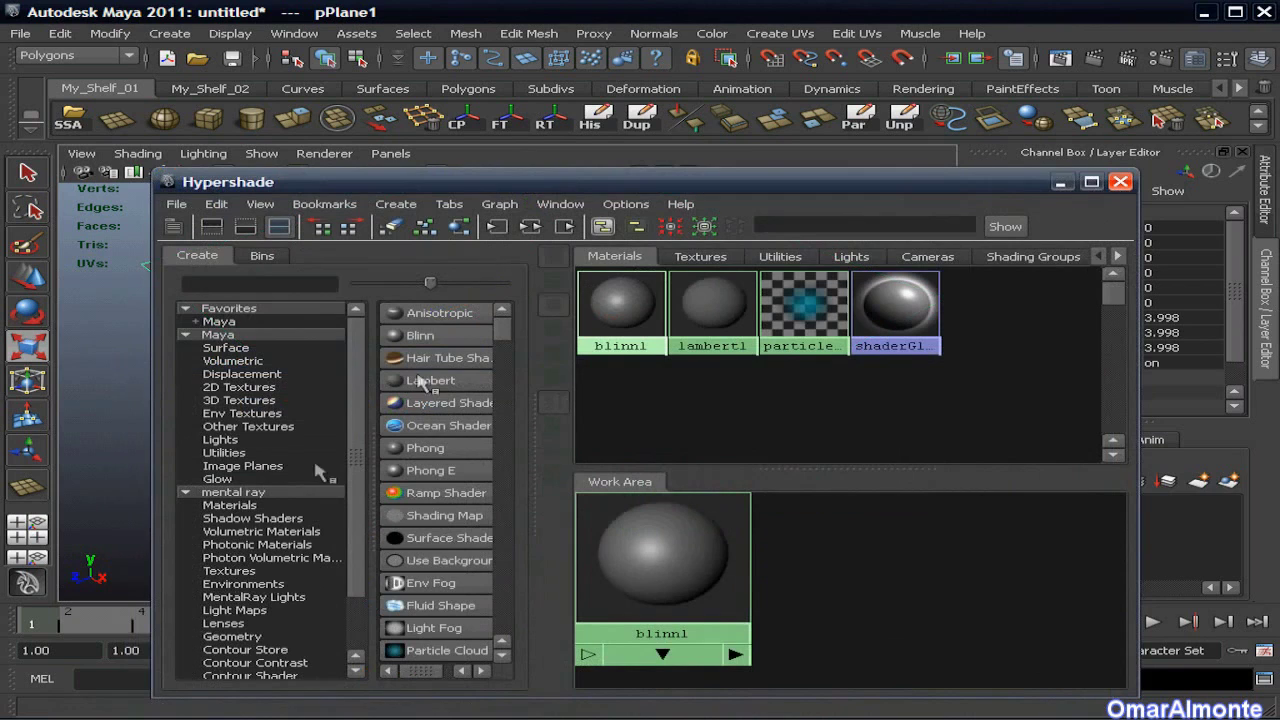
Create a mental ray dgs_material1 and assign it to the jet model.
{"action": "left_click", "coordinate": [236, 493]}
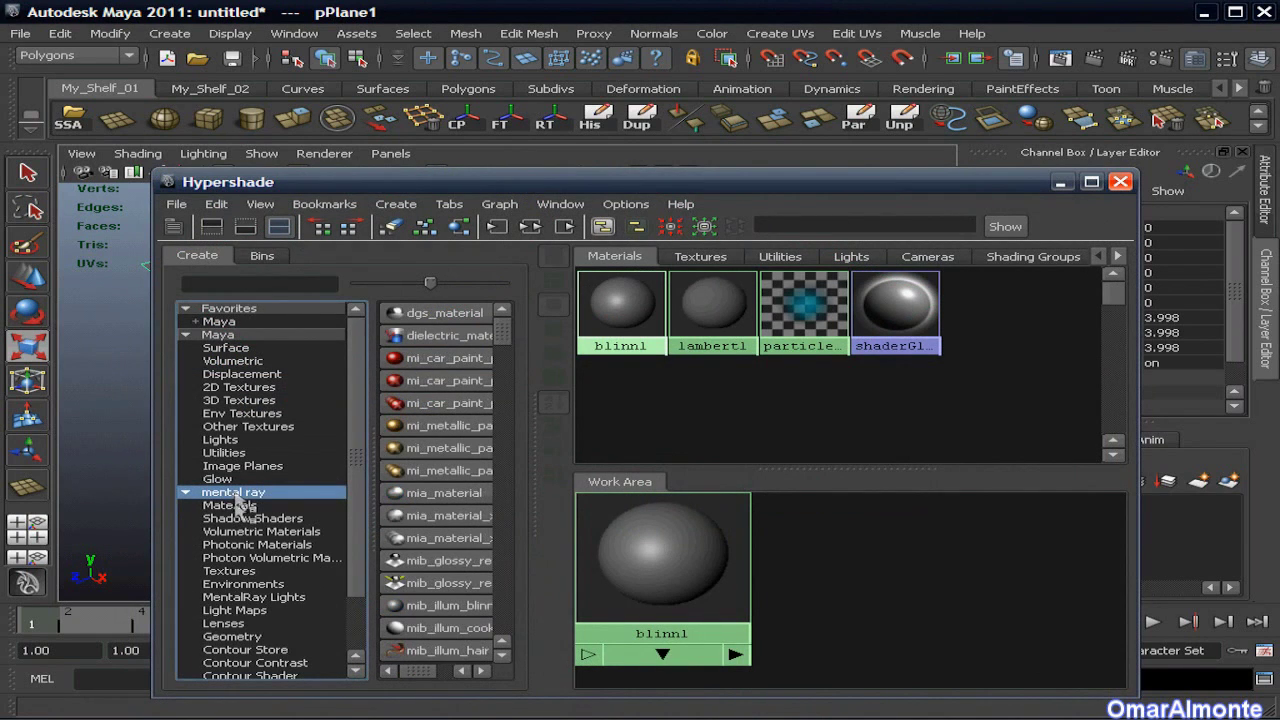
{"action": "left_click", "coordinate": [230, 506]}
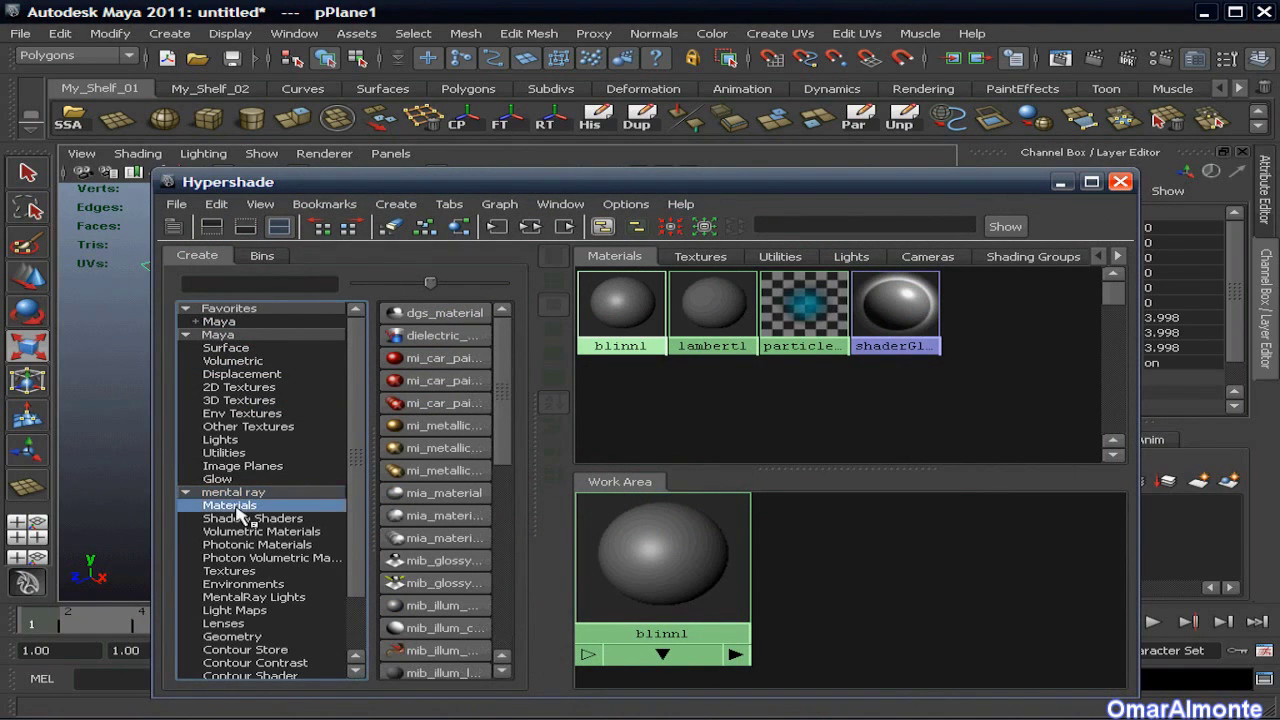
{"action": "left_click", "coordinate": [440, 313]}
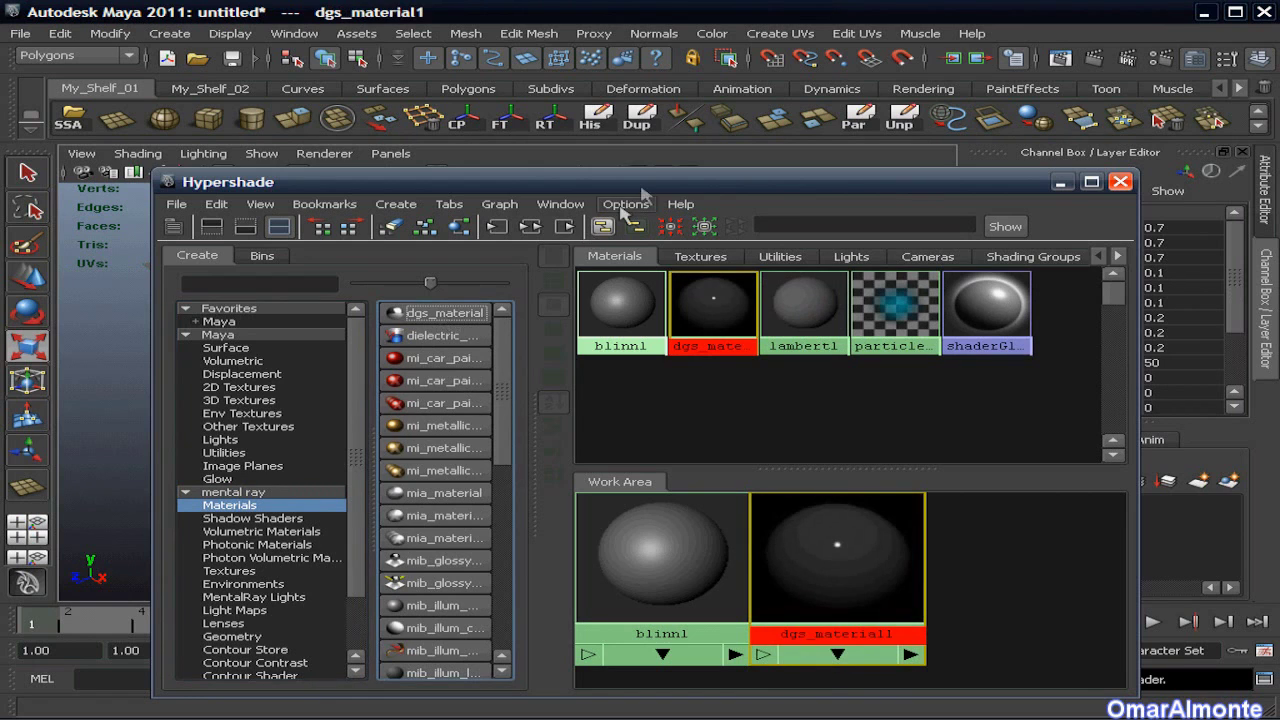
{"action": "left_click_drag", "start_coordinate": [652, 178], "coordinate": [585, 430]}
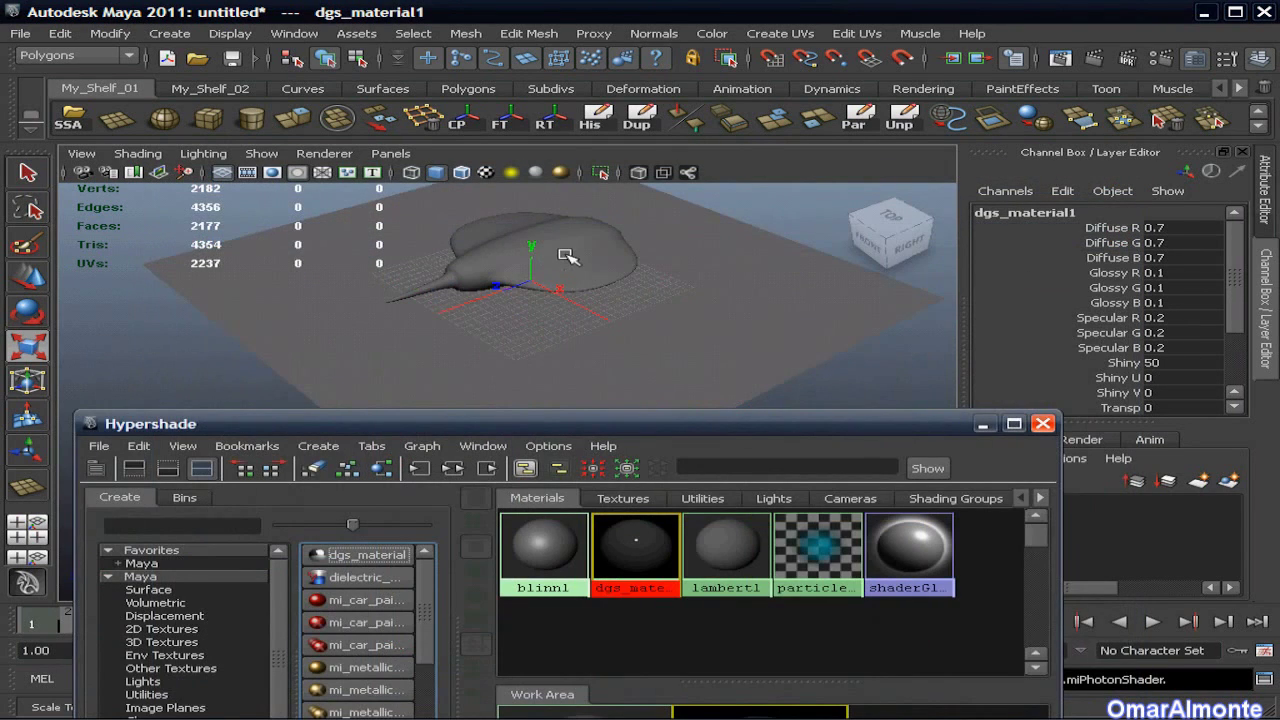
{"action": "left_click", "coordinate": [549, 249]}
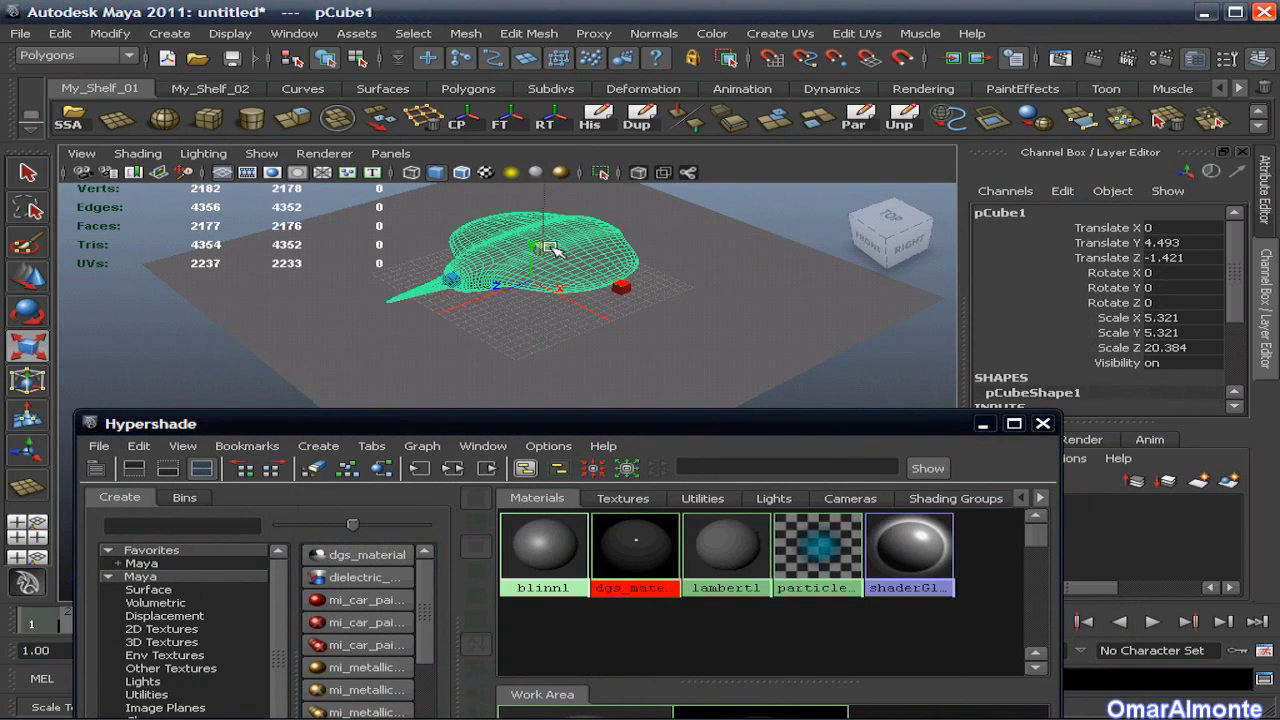
{"action": "right_click_drag", "start_coordinate": [628, 550], "coordinate": [622, 426]}
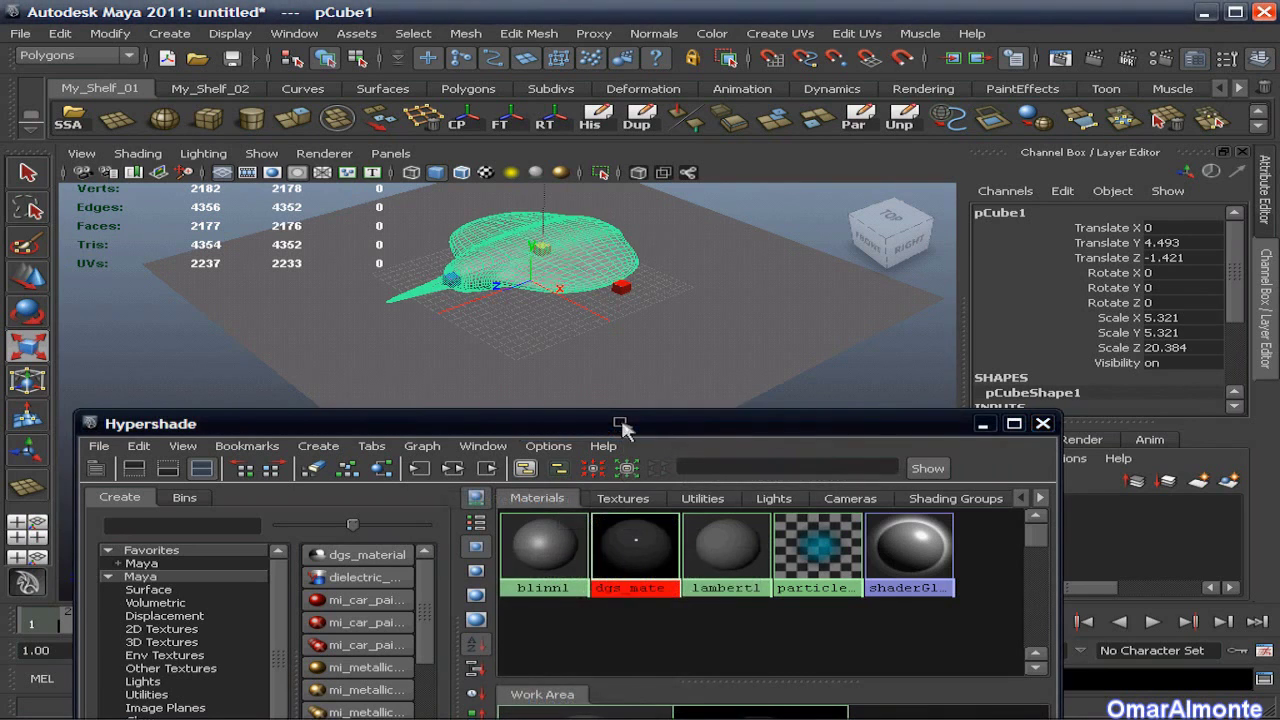
{"action": "left_click_drag", "start_coordinate": [860, 422], "coordinate": [835, 268]}
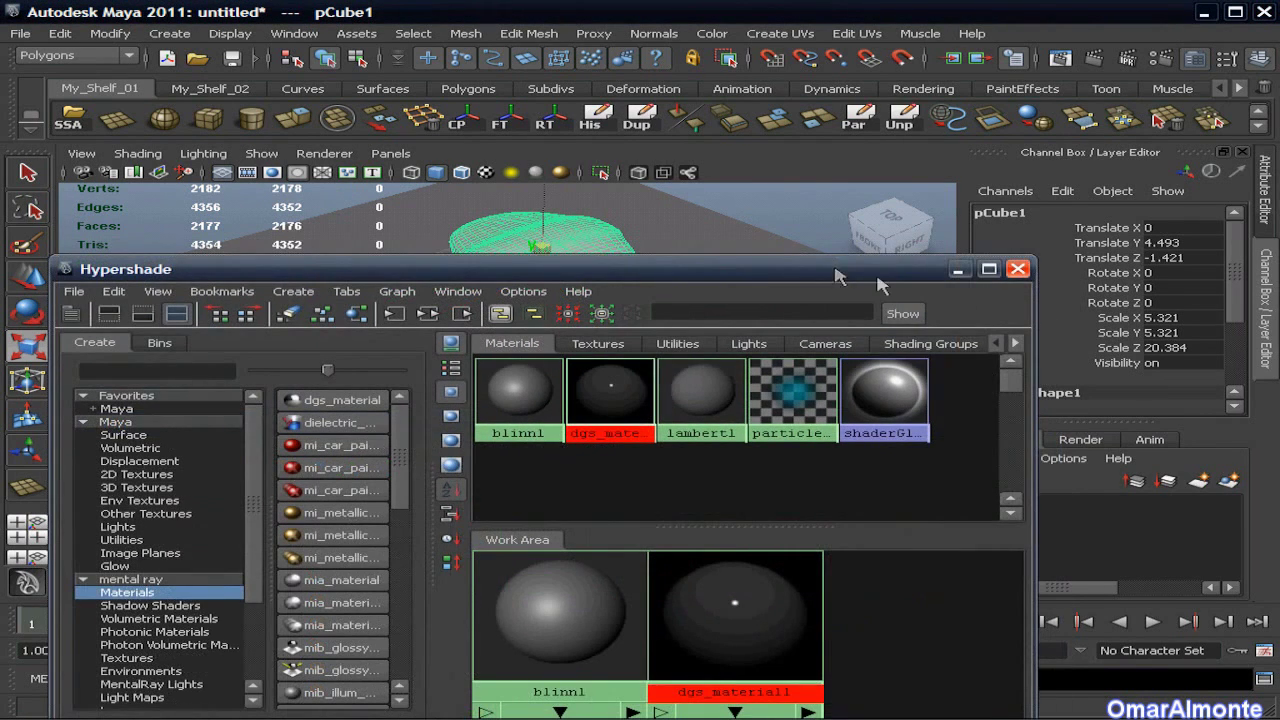
{"action": "left_click", "coordinate": [1017, 270]}
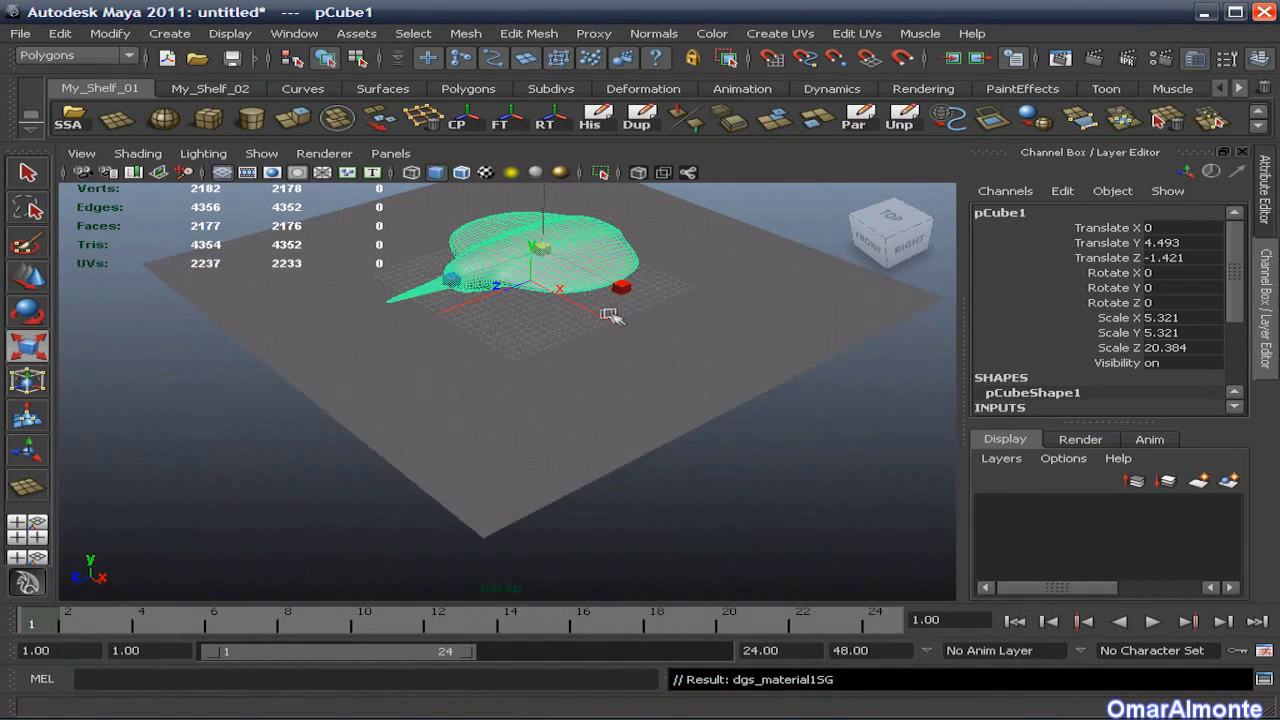
{"action": "middle_click_drag", "start_coordinate": [608, 314], "coordinate": [514, 434], "text": "alt"}
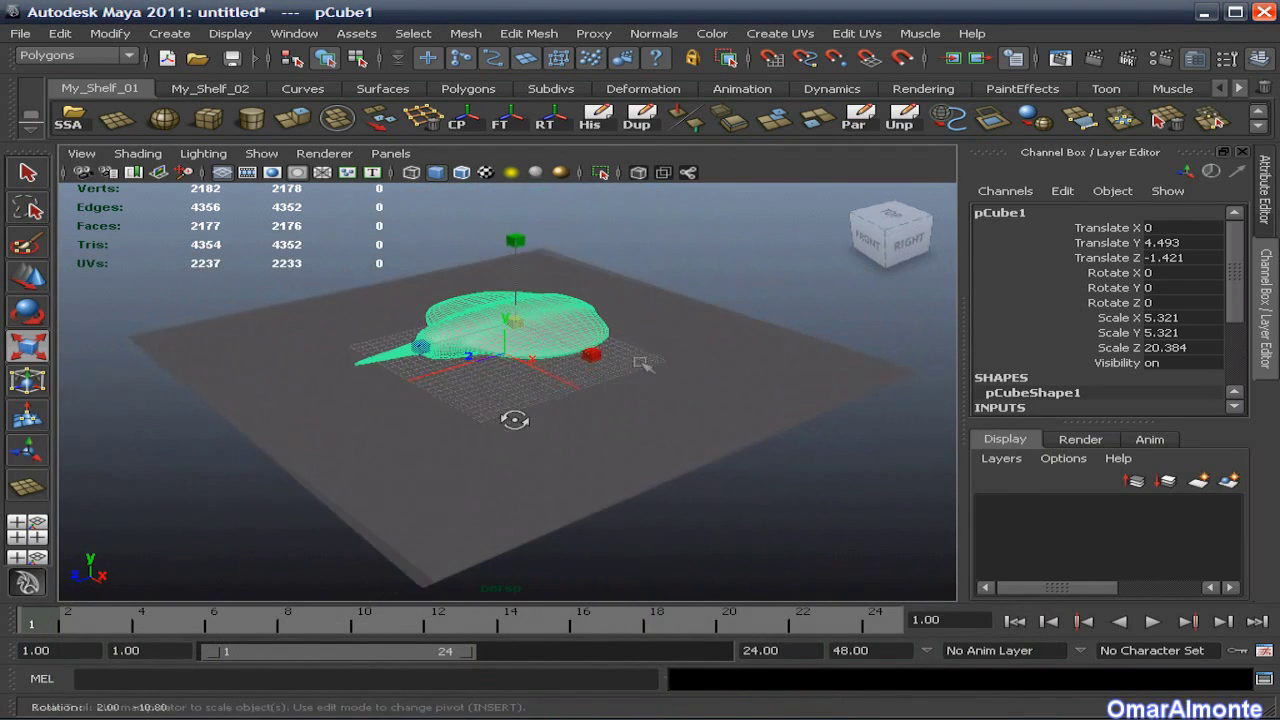
Bring up the jet's dgs_material1 node and its shading attributes in the Attribute Editor.
{"action": "left_click", "coordinate": [1268, 206]}
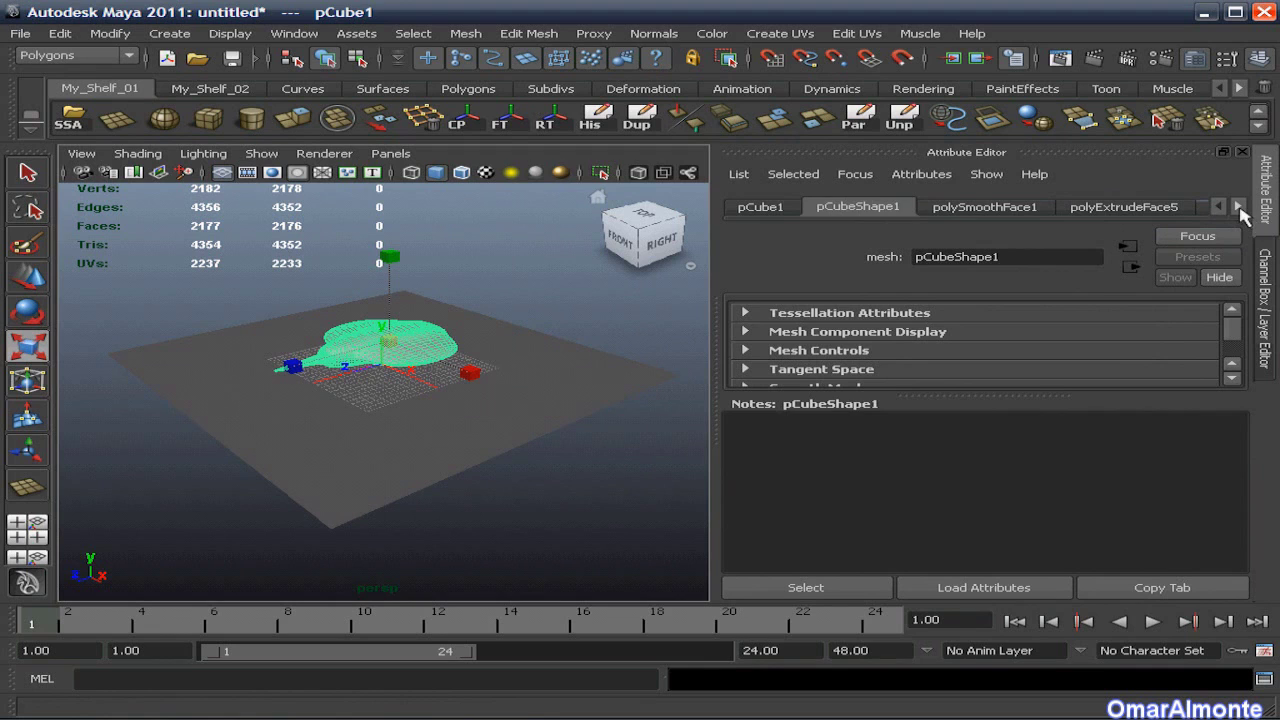
{"action": "left_click", "coordinate": [1239, 207]}
{"action": "left_click", "coordinate": [1239, 207]}
{"action": "left_click", "coordinate": [1239, 207]}
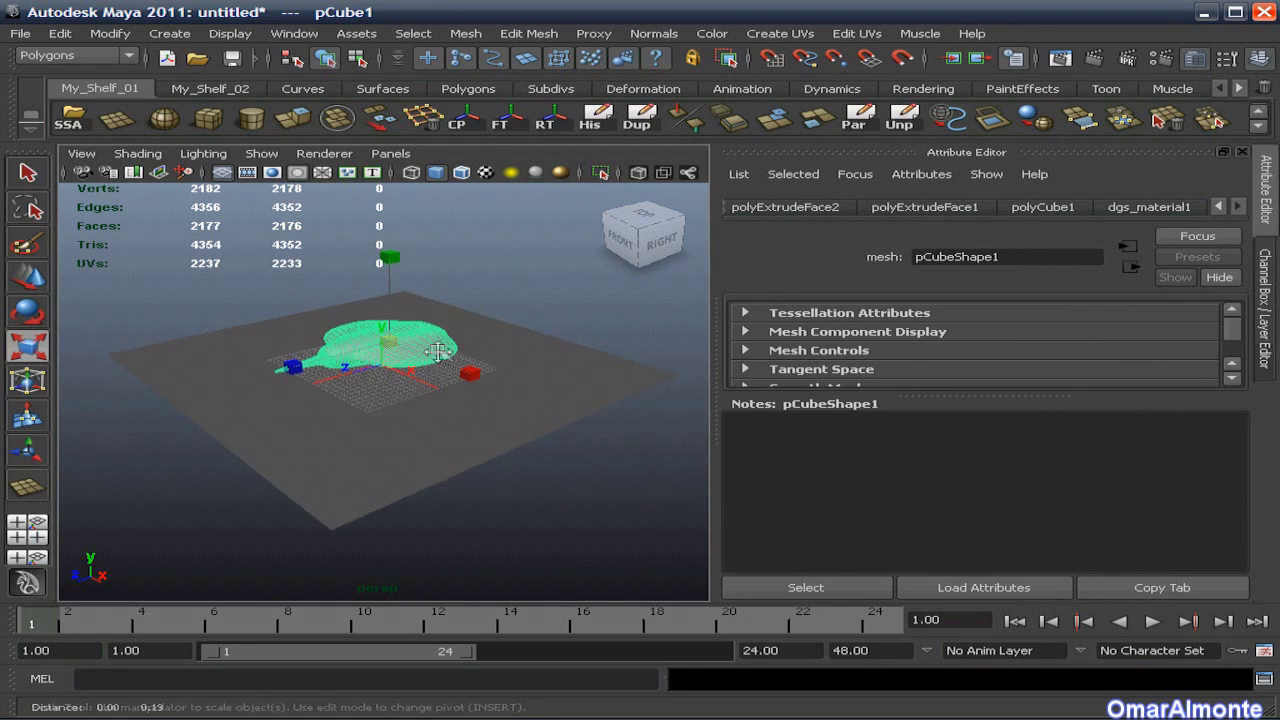
{"action": "scroll", "coordinate": [460, 383], "scroll_direction": "up", "scroll_amount": 3}
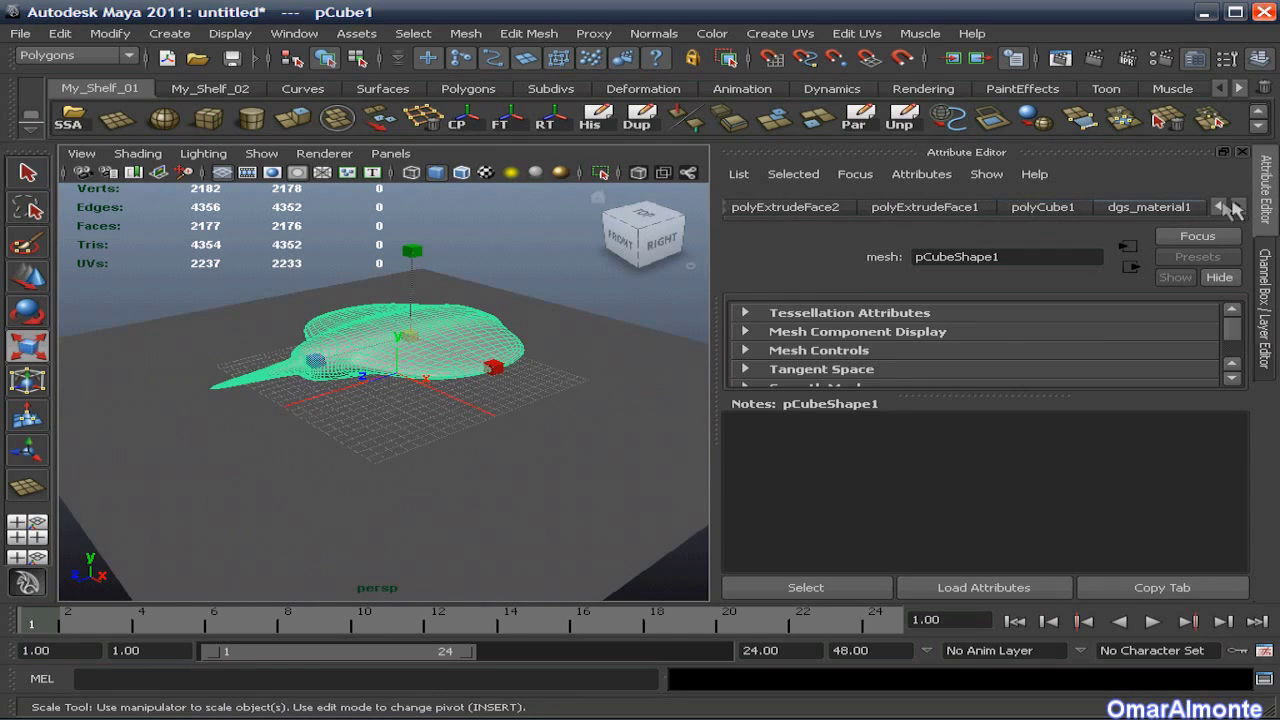
{"action": "left_click", "coordinate": [1163, 212]}
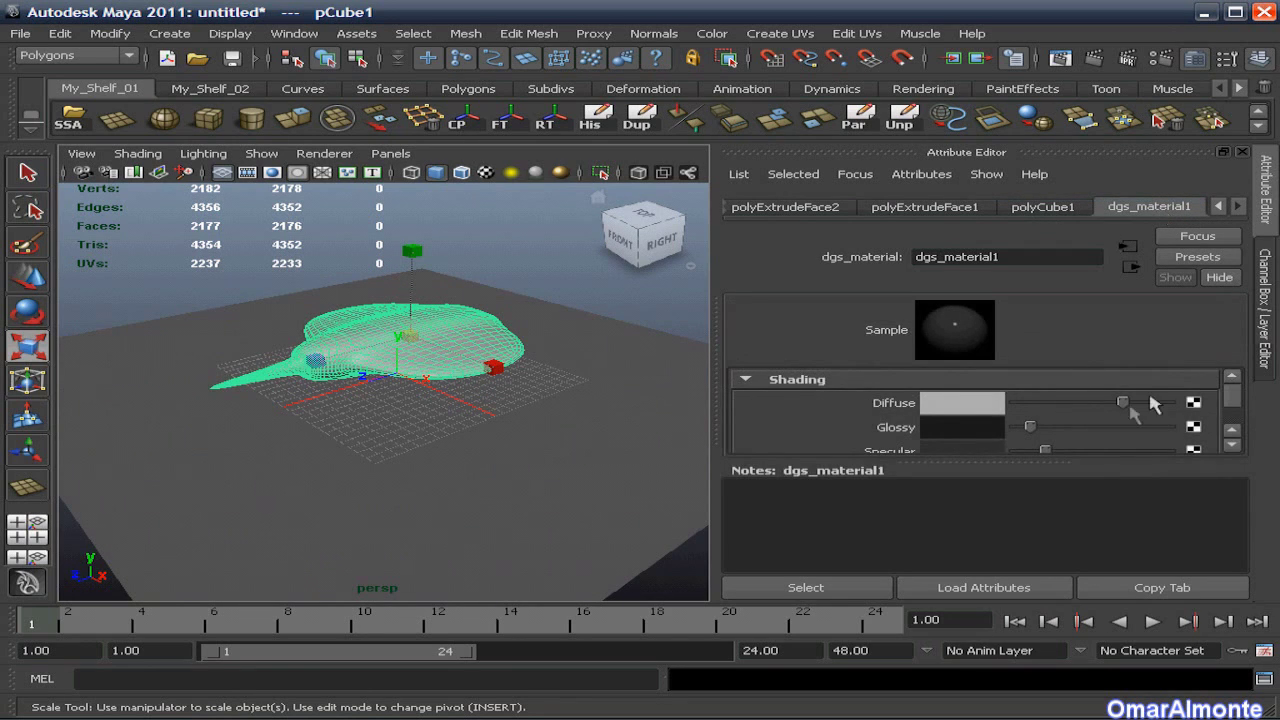
Set dgs_material1 diffuse to black, specular to light grey and Shiny to about 90.
{"action": "left_click_drag", "start_coordinate": [1125, 403], "coordinate": [965, 405]}
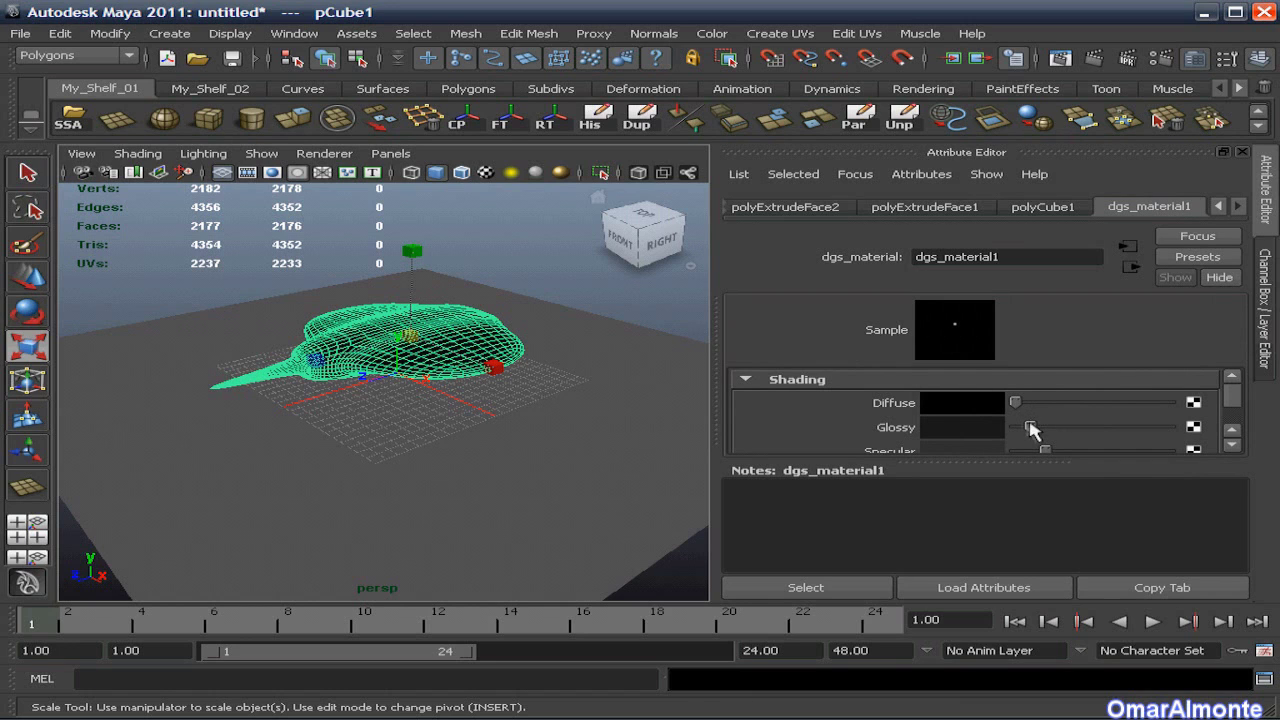
{"action": "left_click_drag", "start_coordinate": [1005, 464], "coordinate": [1000, 551]}
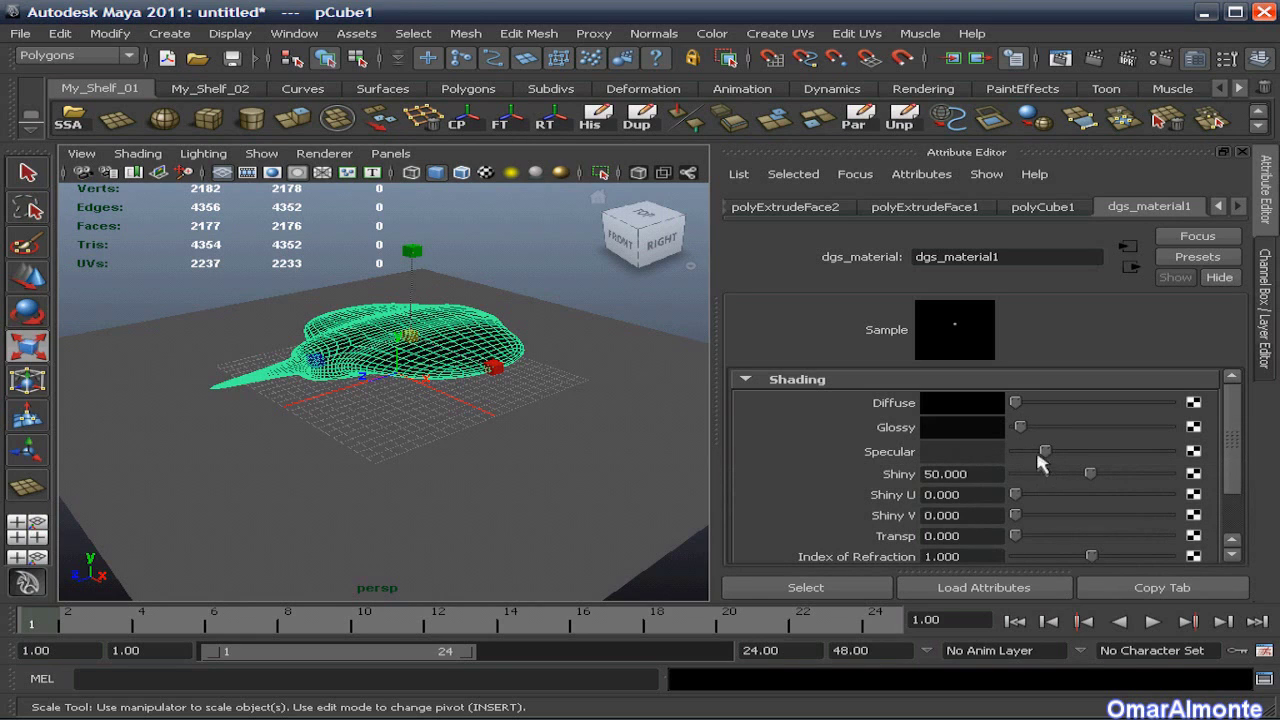
{"action": "left_click_drag", "start_coordinate": [1045, 456], "coordinate": [1087, 463]}
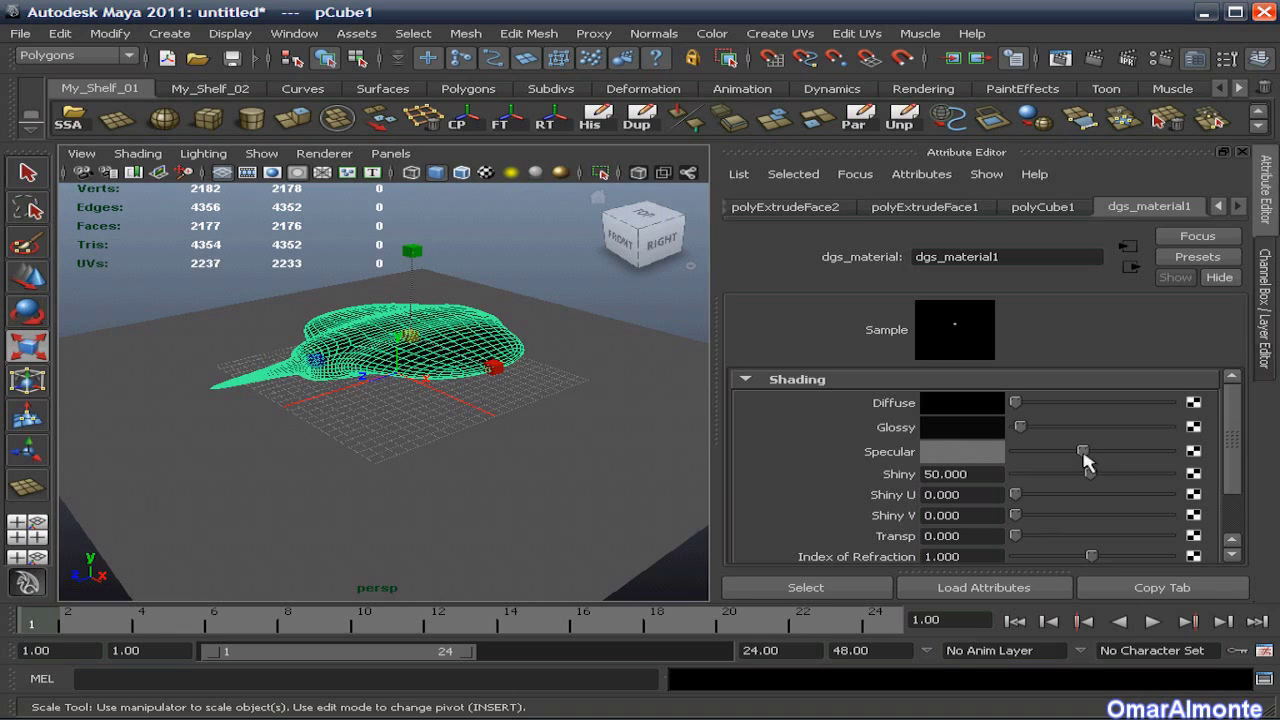
{"action": "left_click_drag", "start_coordinate": [1095, 476], "coordinate": [1149, 485]}
{"action": "left_click_drag", "start_coordinate": [1155, 489], "coordinate": [1158, 490]}
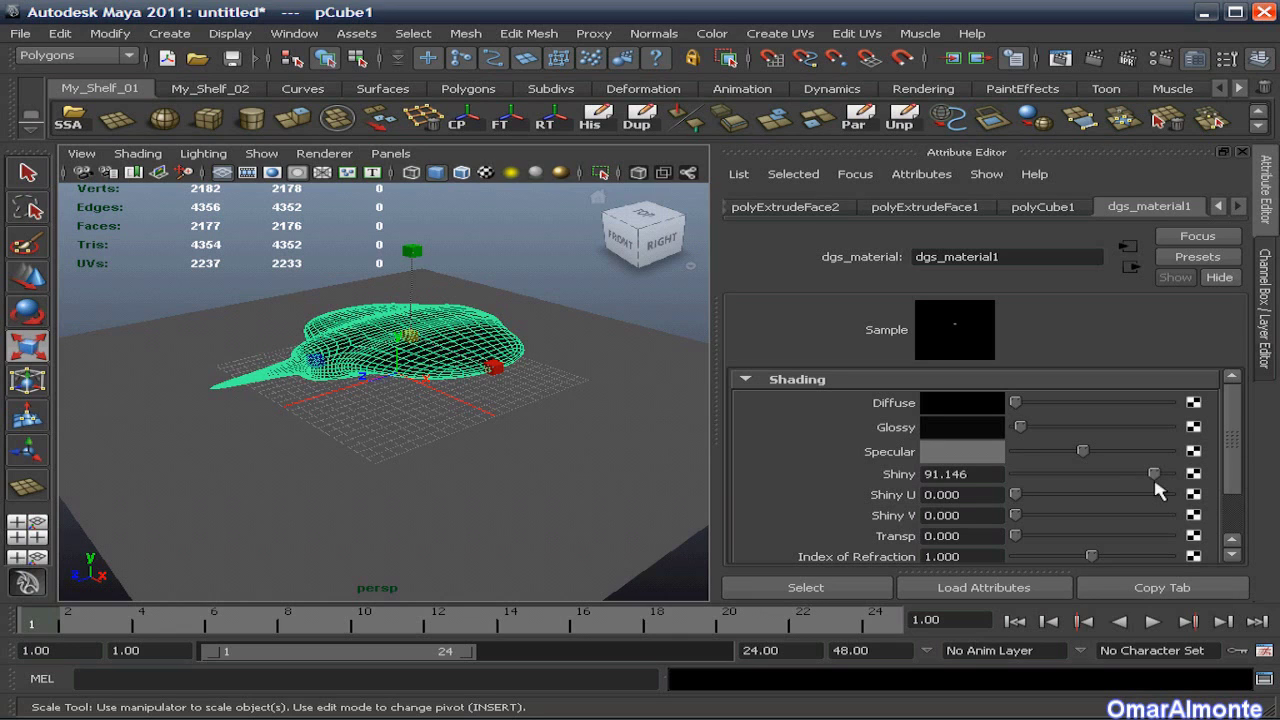
{"action": "left_click", "coordinate": [1266, 195]}
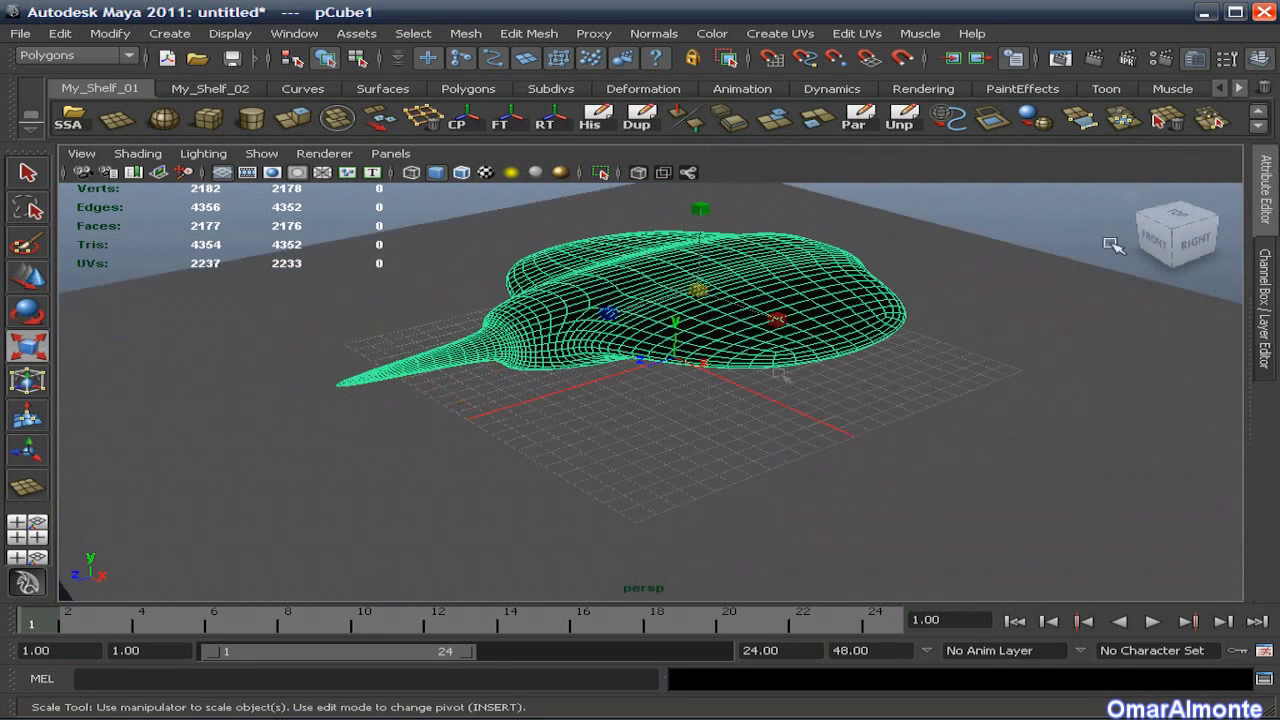
{"action": "scroll", "coordinate": [700, 405], "scroll_direction": "down", "scroll_amount": 3}
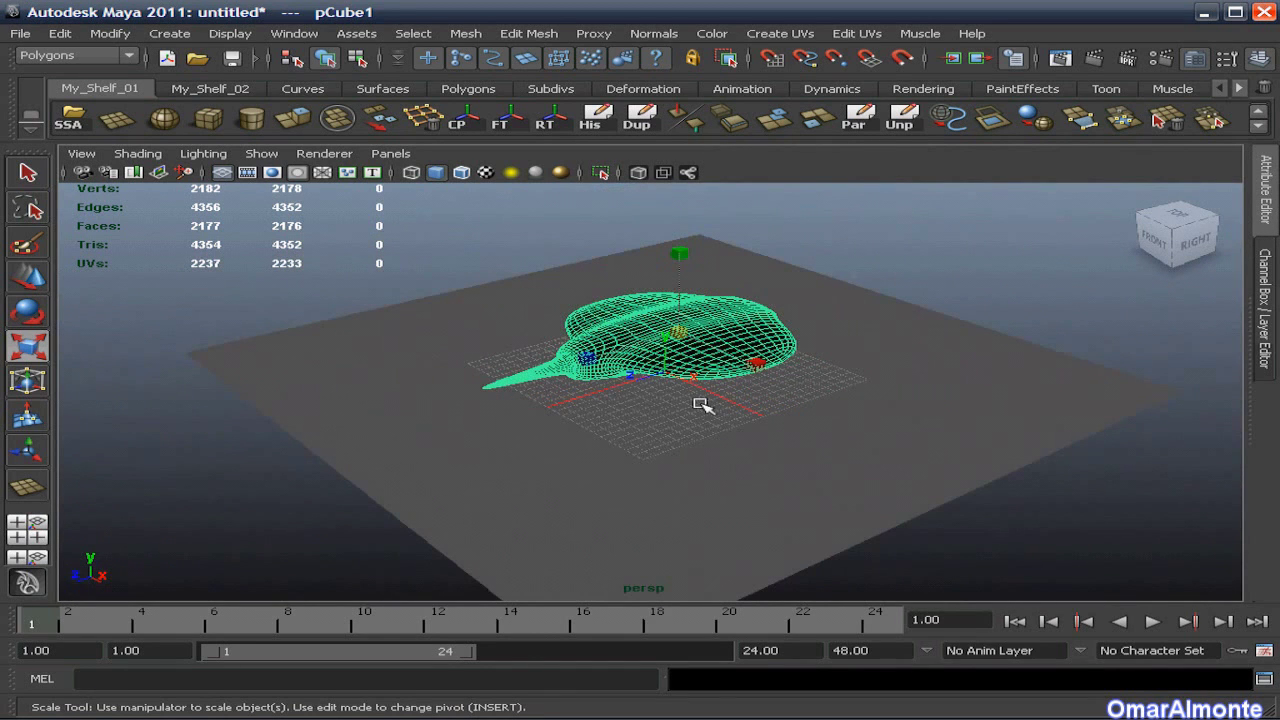
Switch Render Settings to mental ray and expand the Common tab's Render Options.
{"action": "left_click", "coordinate": [1160, 60]}
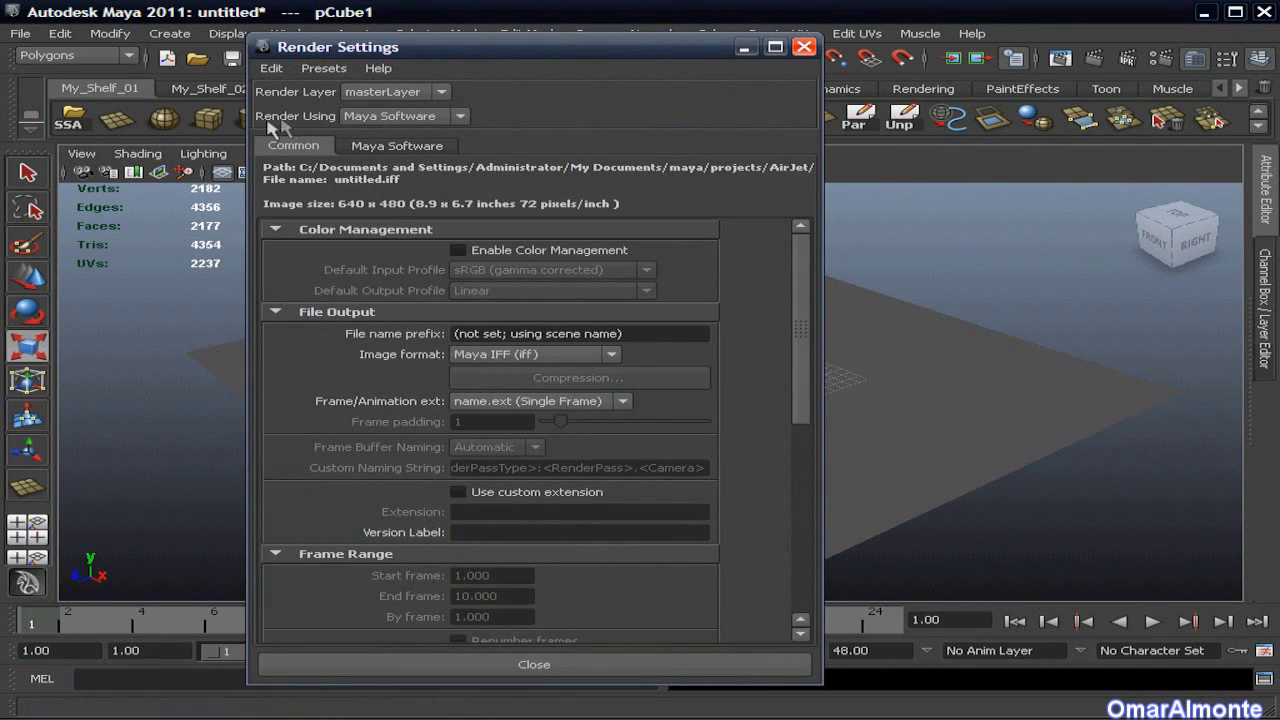
{"action": "left_click", "coordinate": [460, 117]}
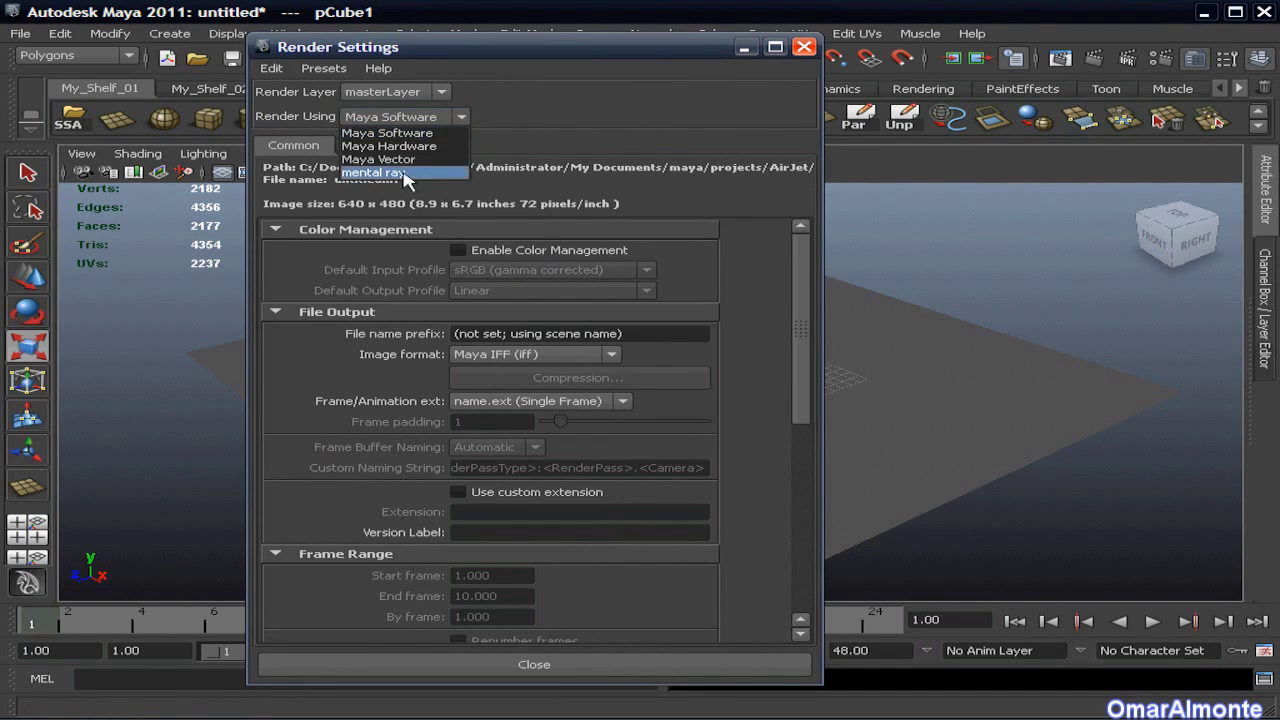
{"action": "left_click", "coordinate": [400, 173]}
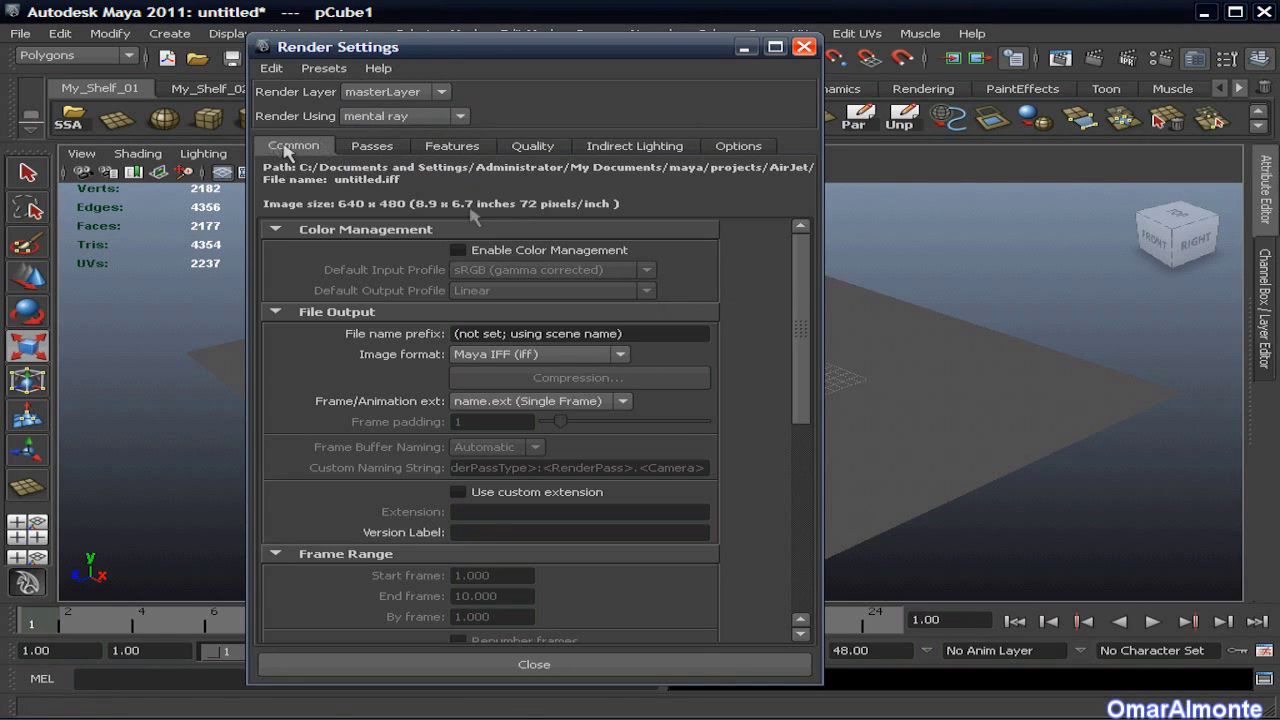
{"action": "left_click_drag", "start_coordinate": [806, 302], "coordinate": [797, 550]}
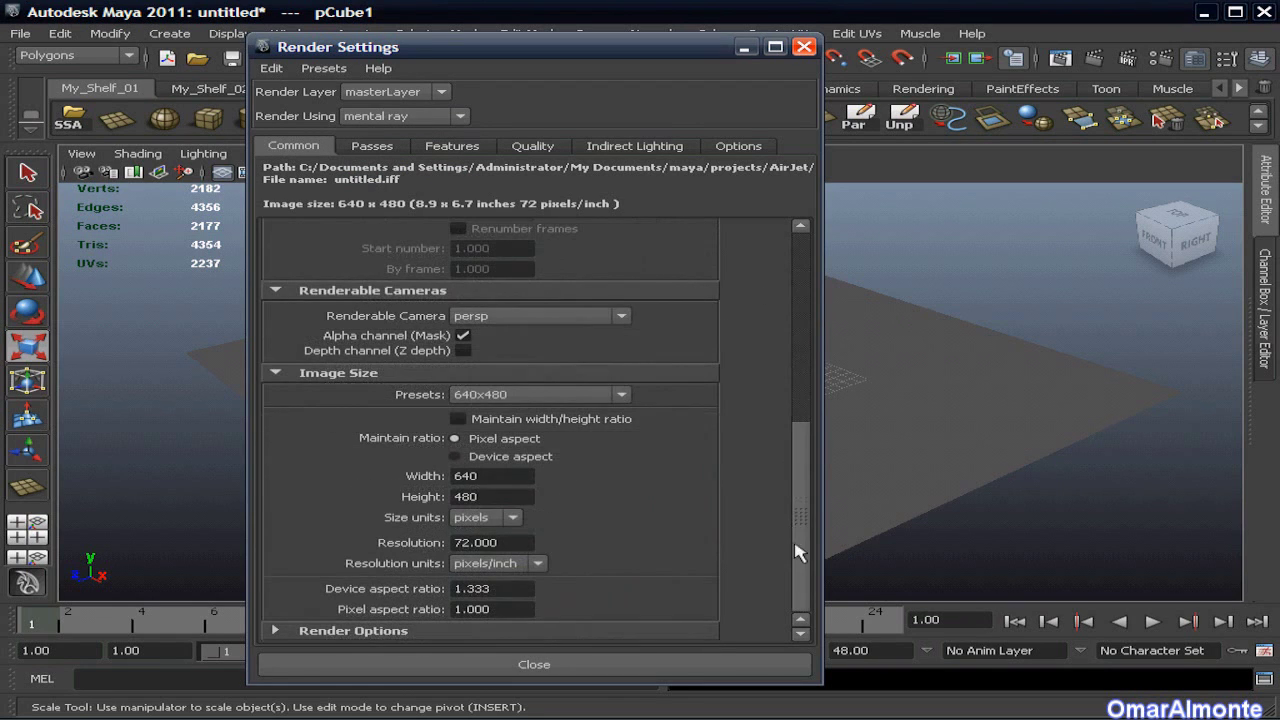
{"action": "left_click", "coordinate": [276, 632]}
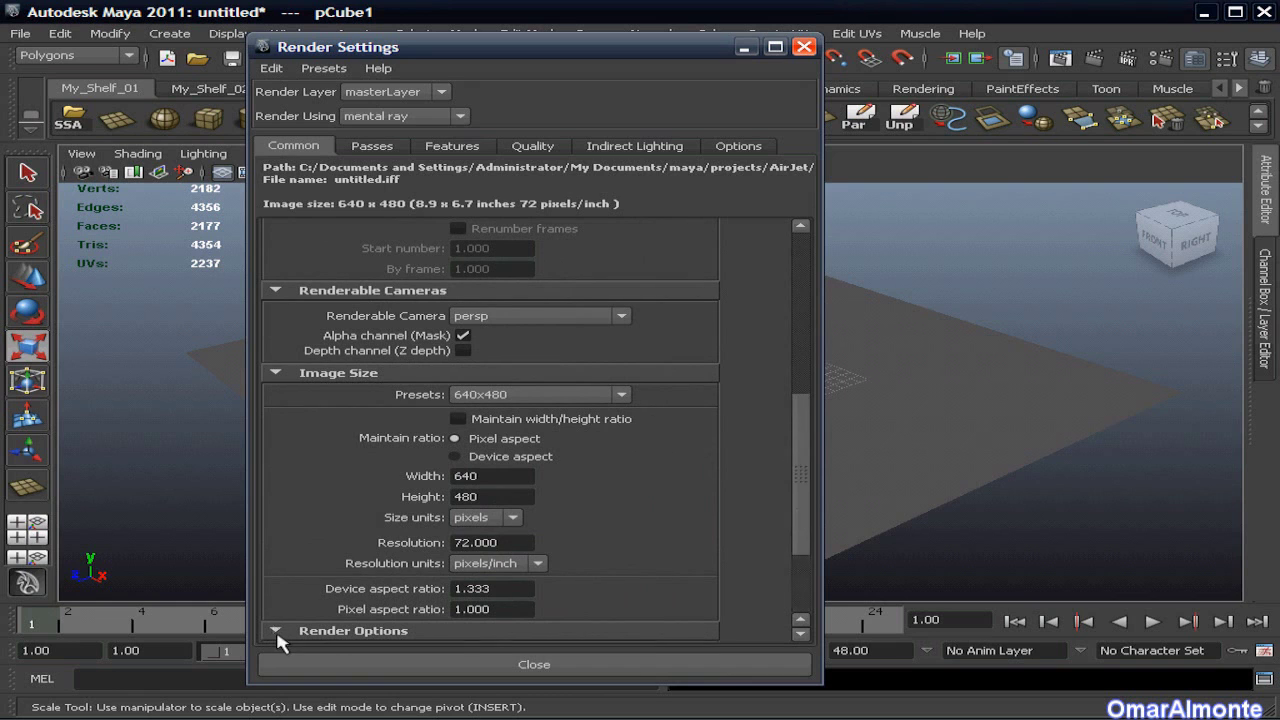
{"action": "scroll", "coordinate": [805, 485], "scroll_direction": "down", "scroll_amount": 1}
{"action": "left_click_drag", "start_coordinate": [805, 485], "coordinate": [800, 540]}
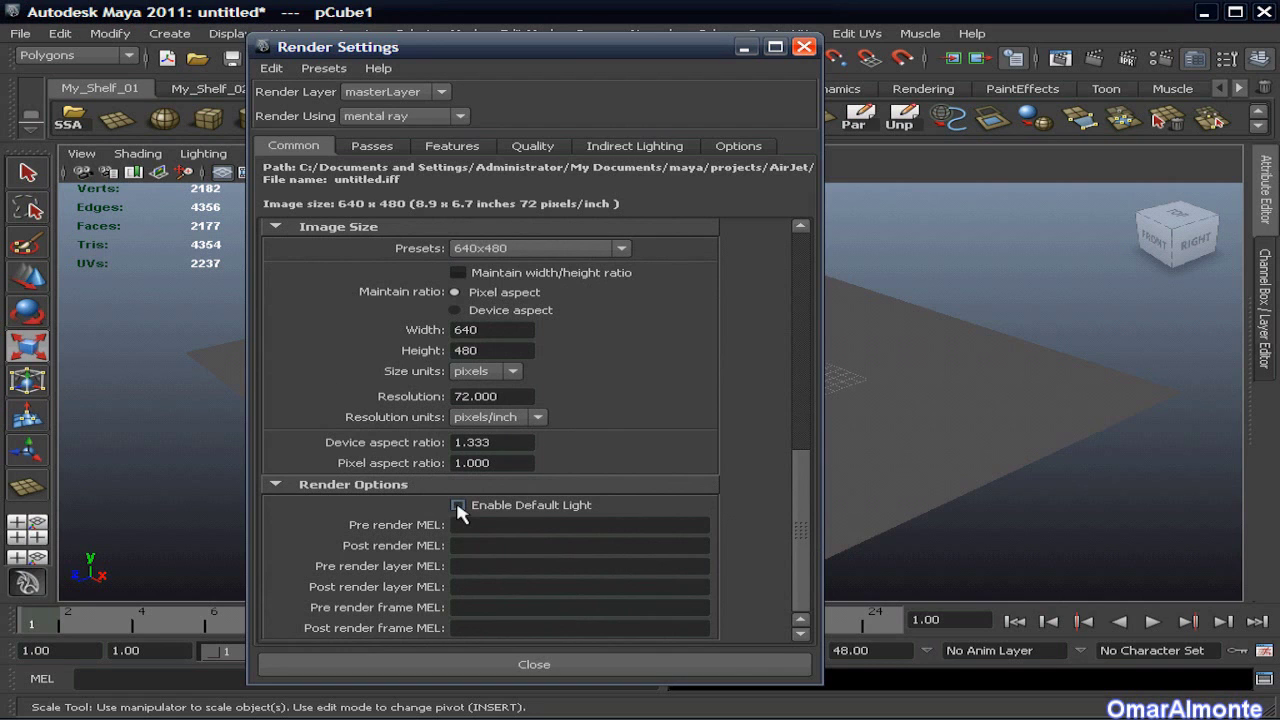
{"action": "left_click_drag", "start_coordinate": [800, 515], "coordinate": [800, 310]}
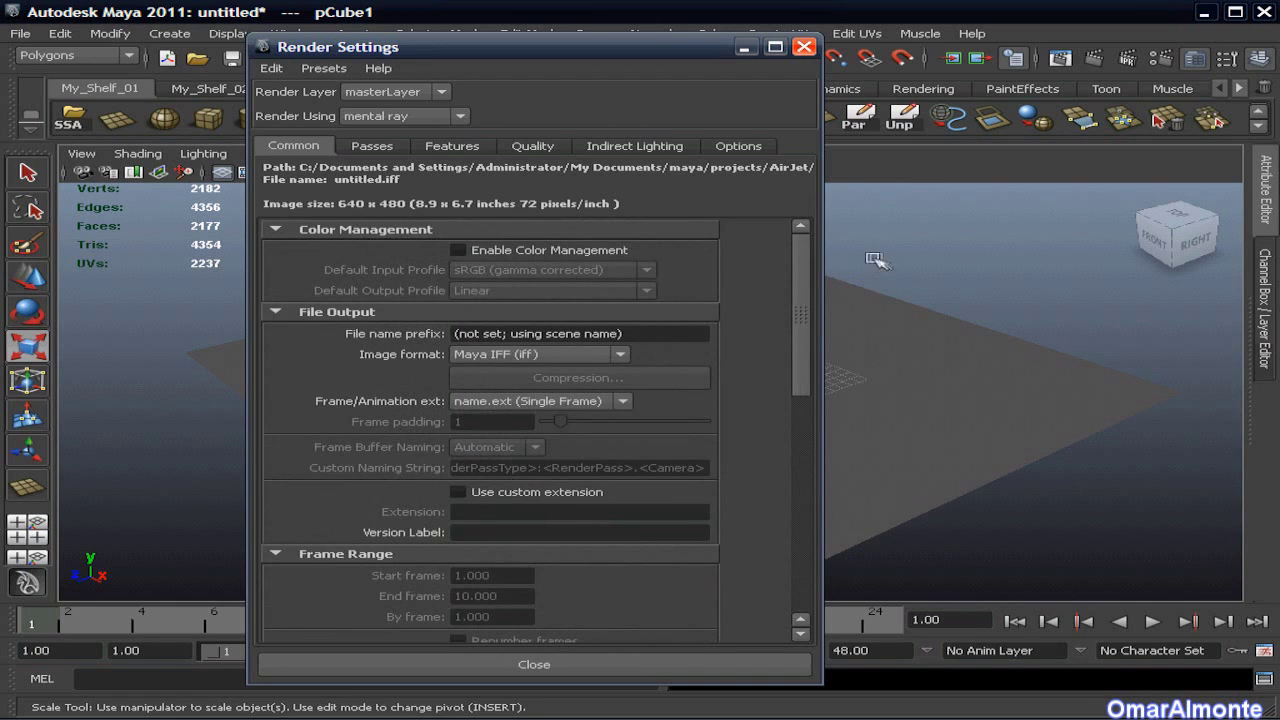
Apply mental ray's Production quality preset, then go to the Indirect Lighting settings.
{"action": "left_click", "coordinate": [533, 148]}
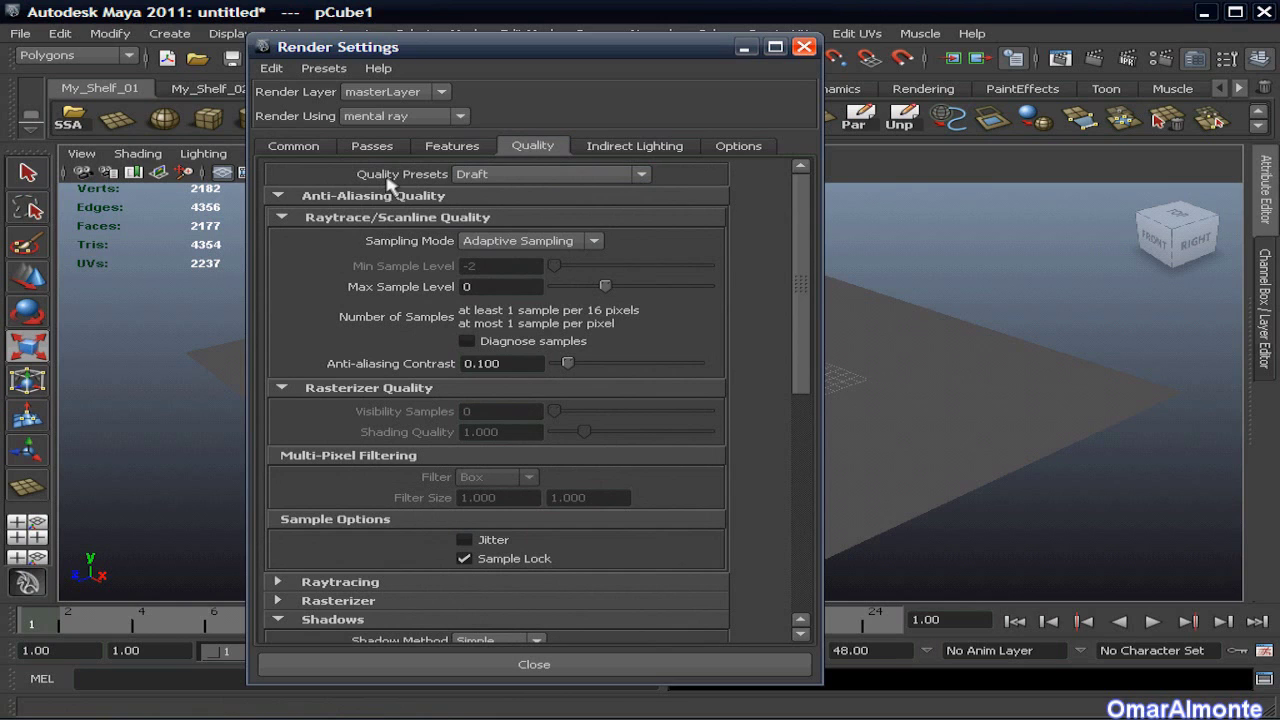
{"action": "left_click", "coordinate": [645, 176]}
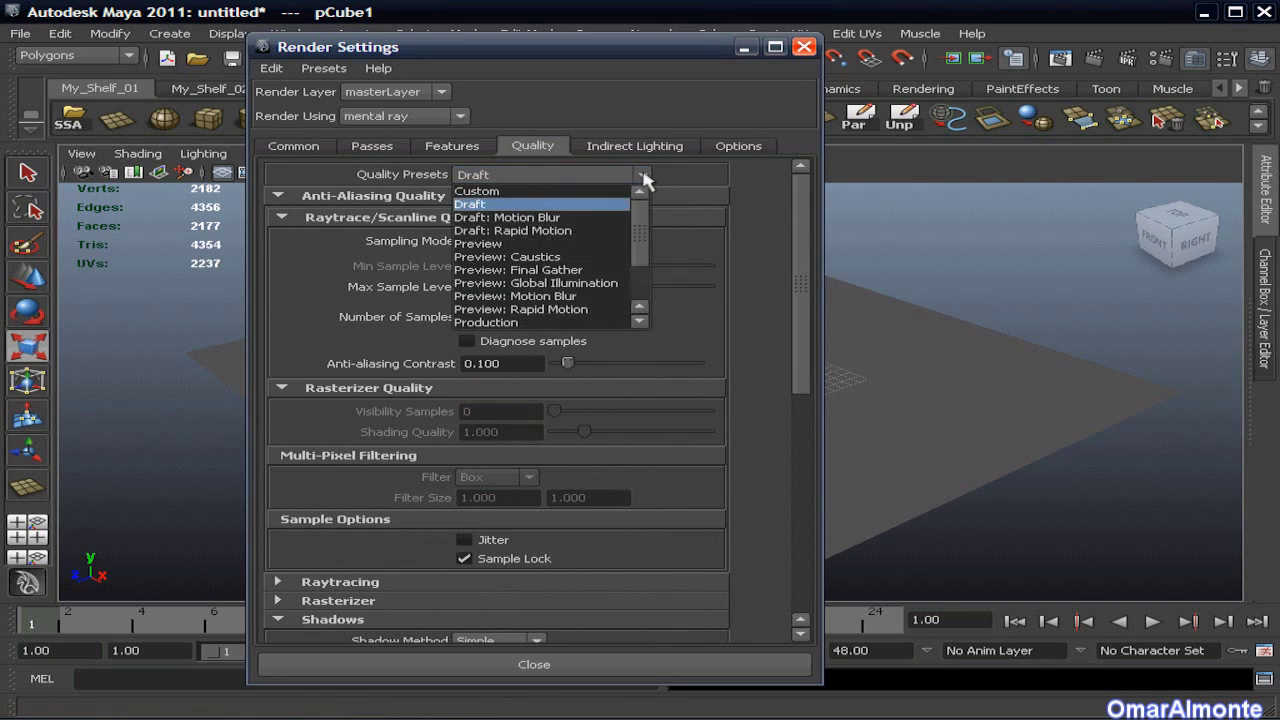
{"action": "left_click", "coordinate": [547, 323]}
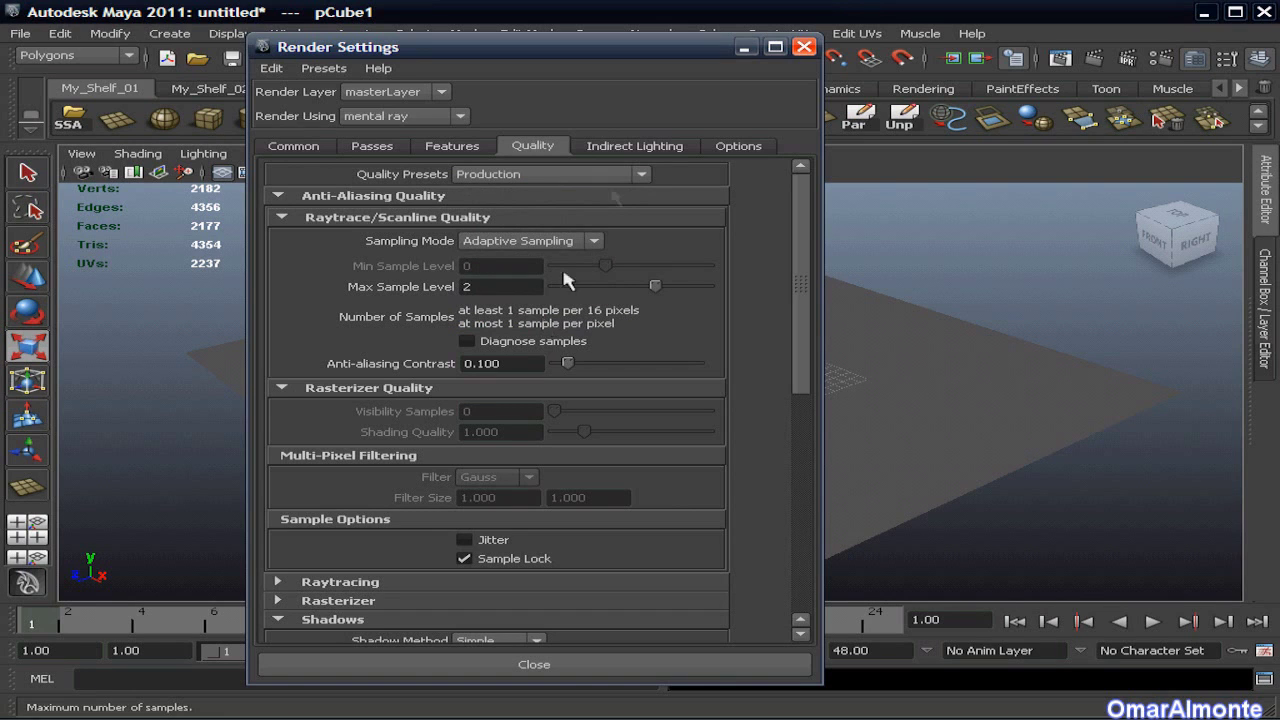
{"action": "left_click", "coordinate": [618, 148]}
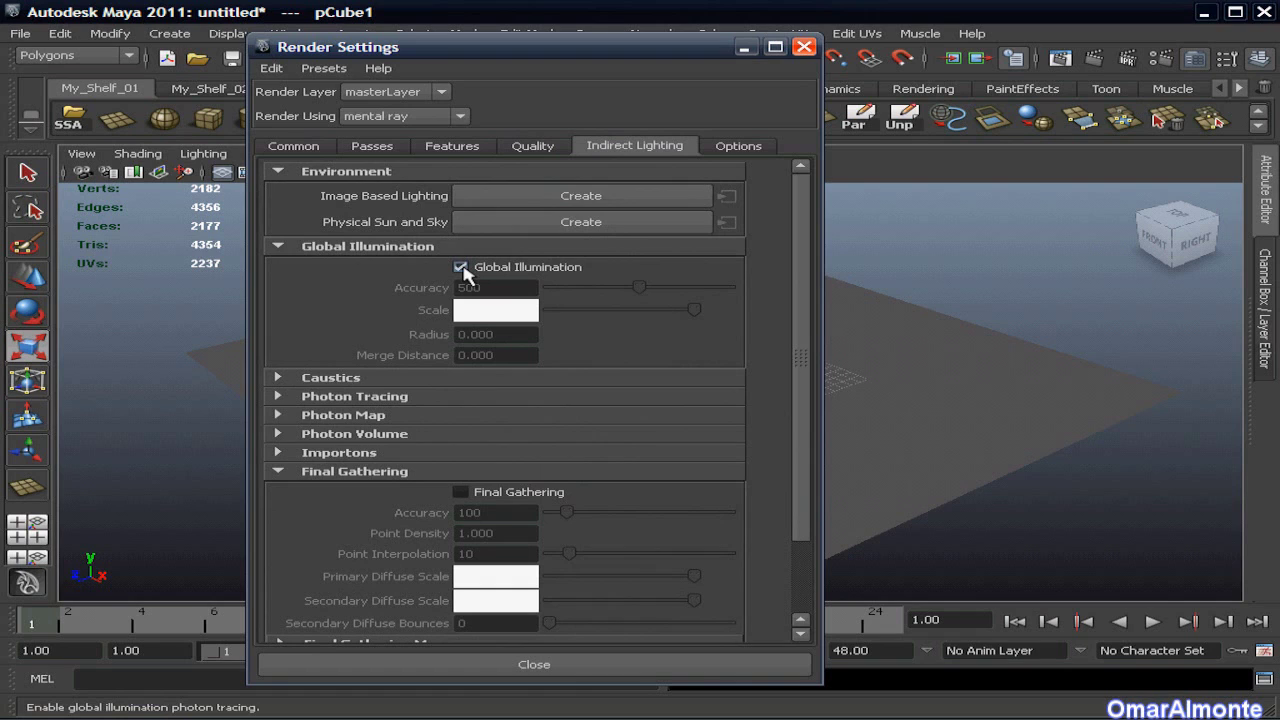
Enable Final Gathering and create an Image Based Lighting node, then switch to the browser.
{"action": "left_click", "coordinate": [461, 494]}
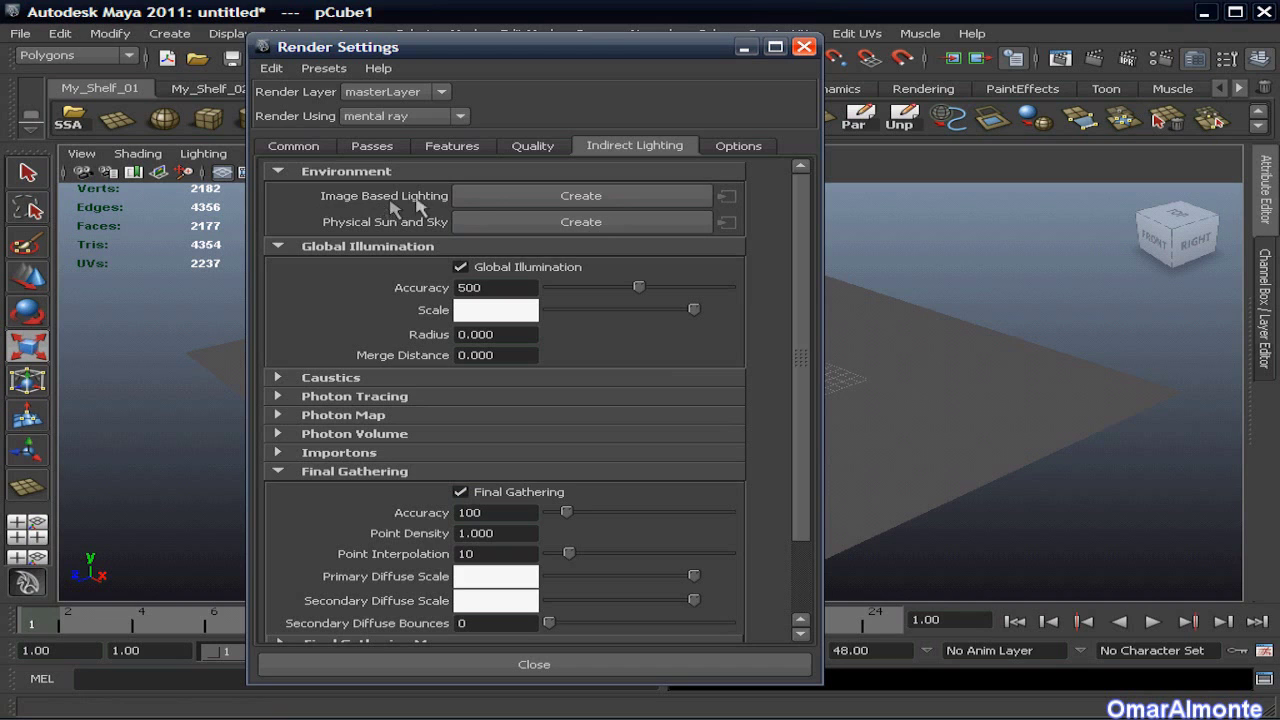
{"action": "left_click", "coordinate": [583, 199]}
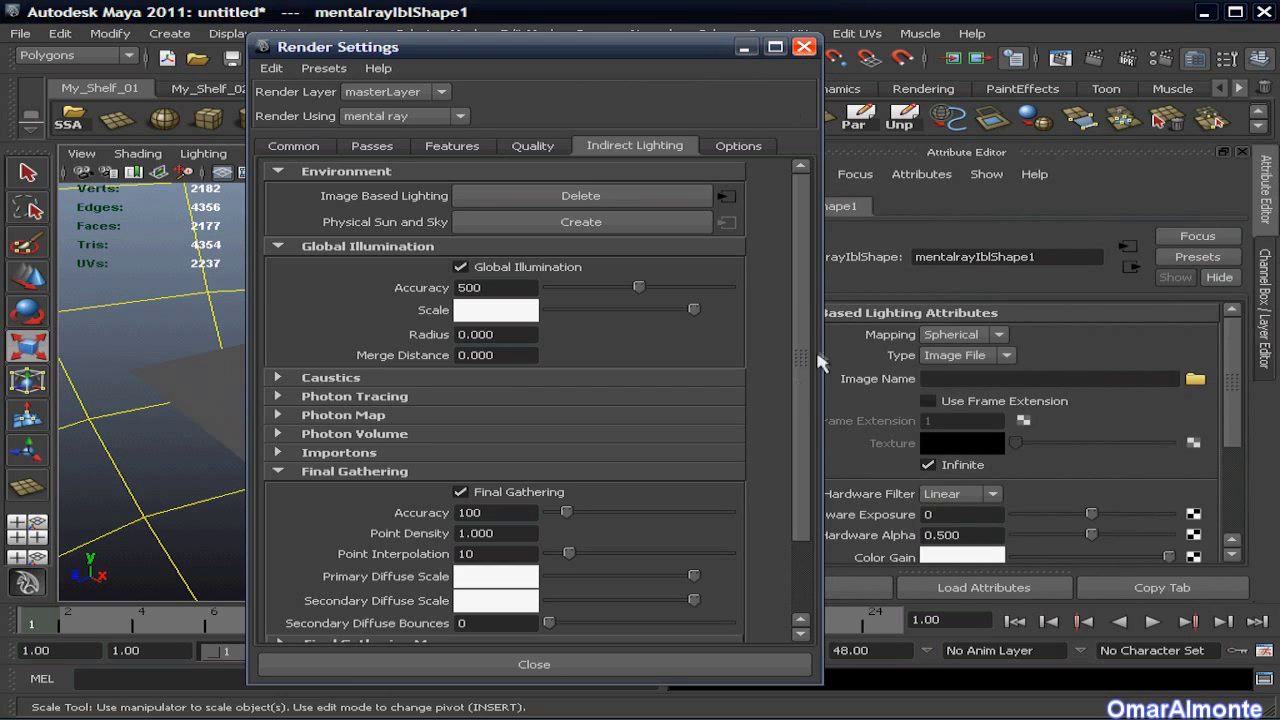
{"action": "left_click_drag", "start_coordinate": [808, 352], "coordinate": [798, 143]}
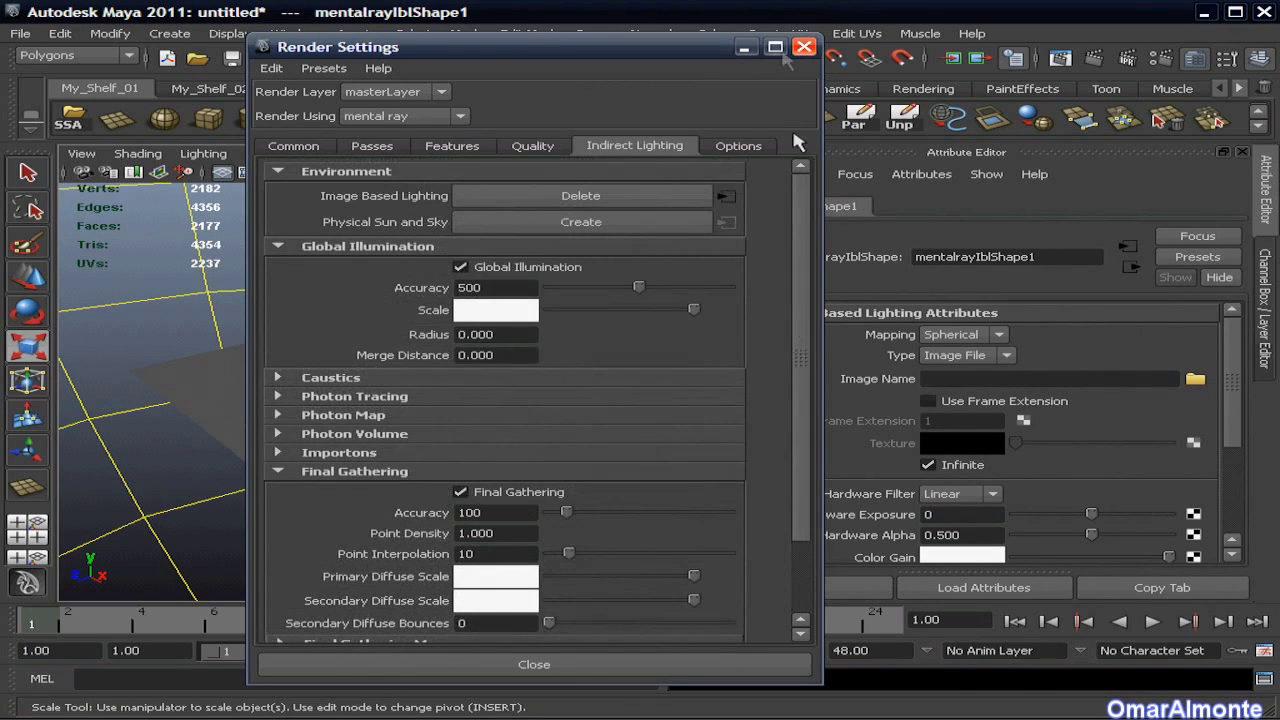
{"action": "left_click", "coordinate": [745, 48]}
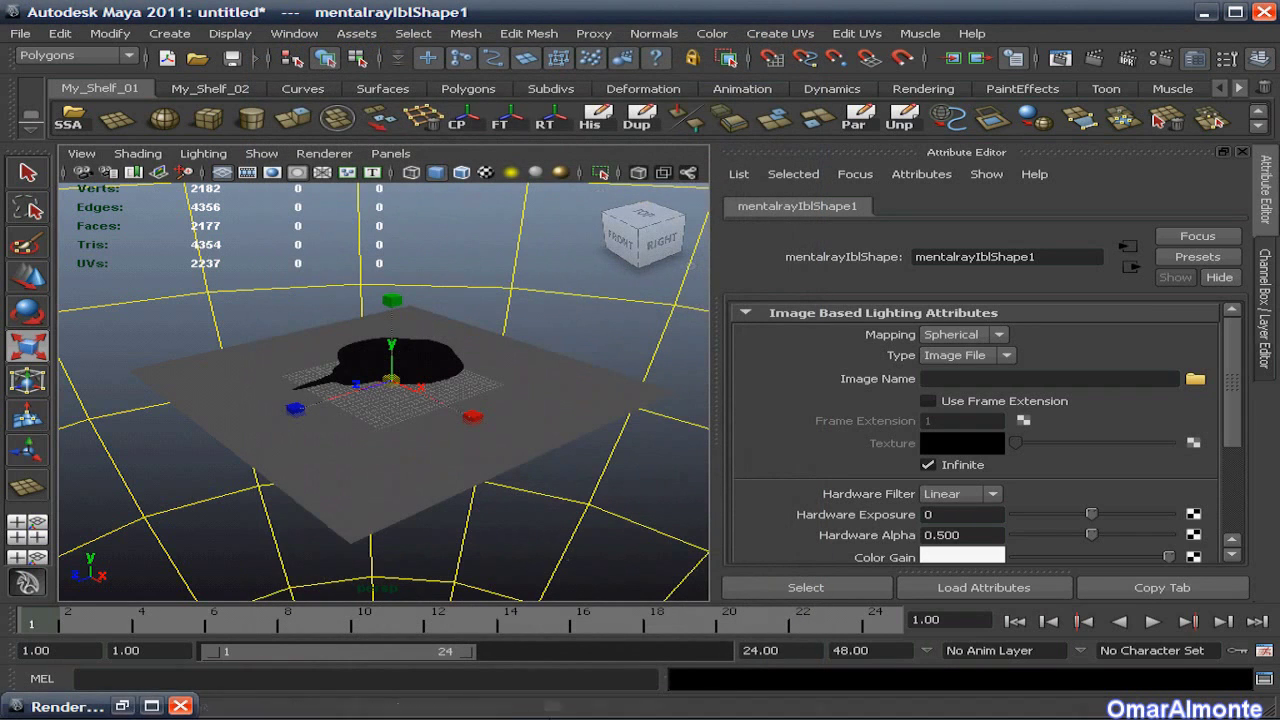
{"action": "mouse_move", "coordinate": [600, 705]}
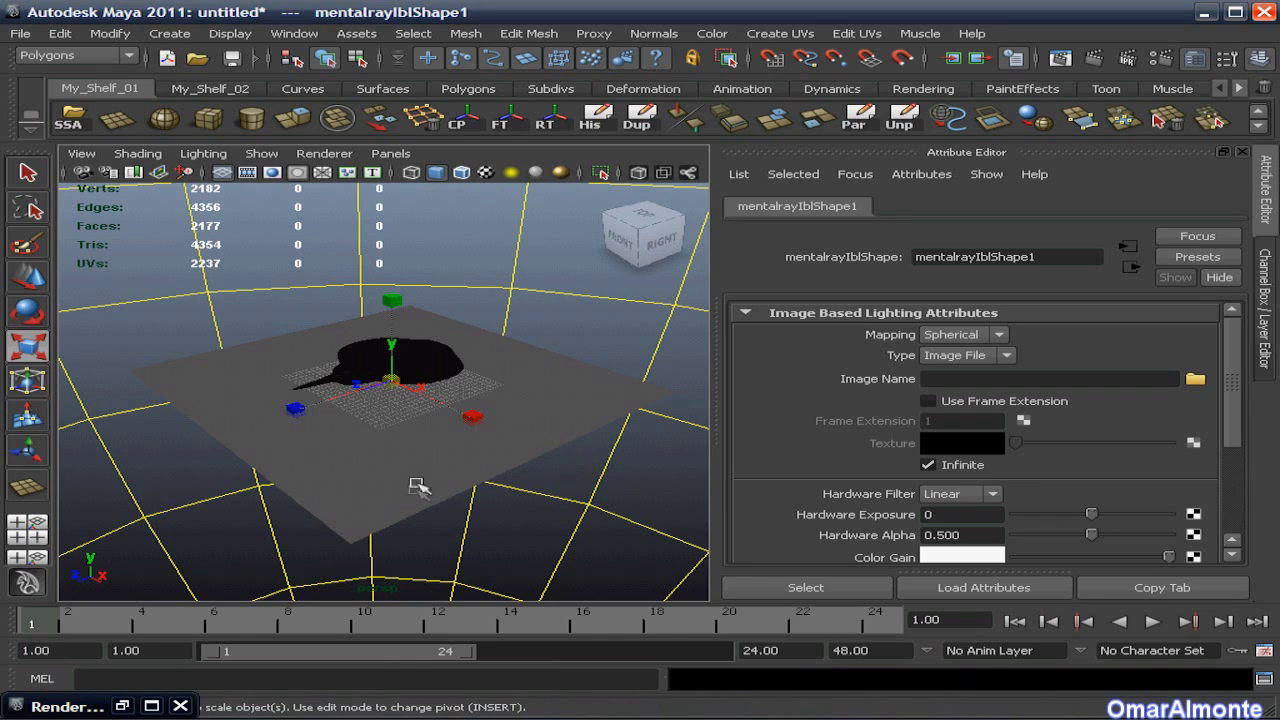
{"action": "mouse_move", "coordinate": [283, 706]}
{"action": "left_click", "coordinate": [272, 706]}
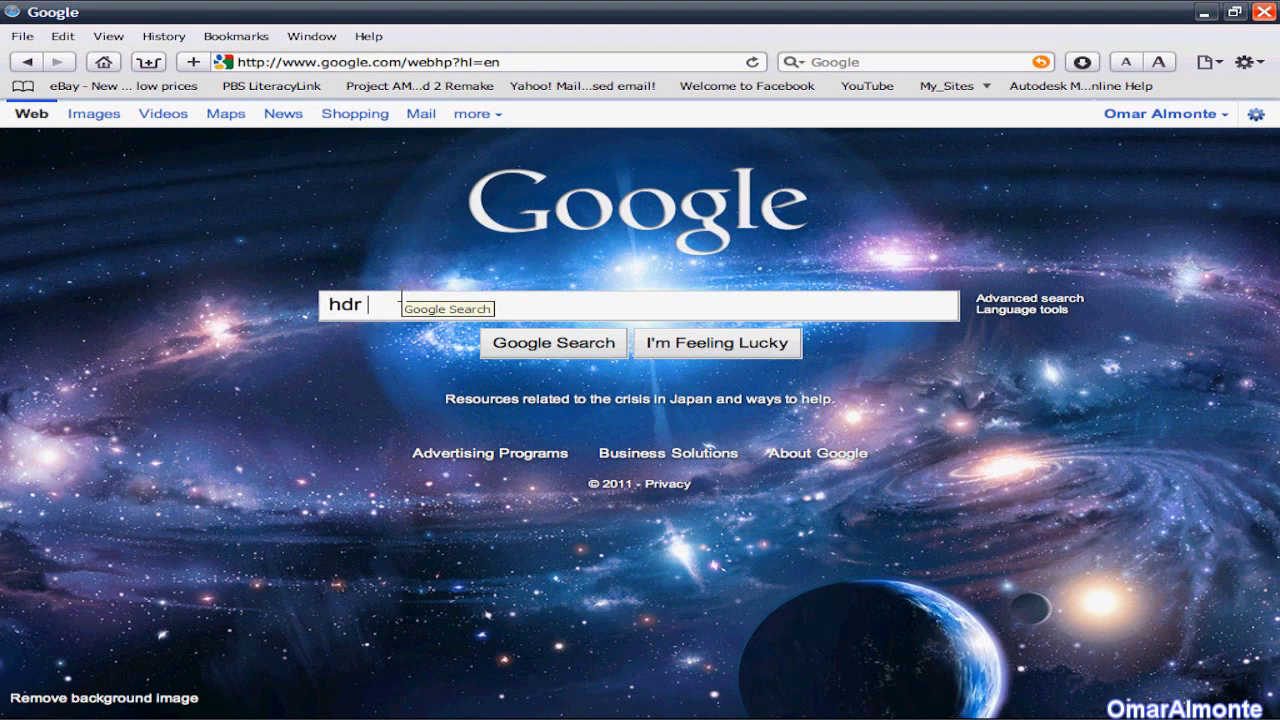
Search Google Images for large 'hdr environment' pictures and open finalHDR.jpg full size.
{"action": "type", "text": "en"}
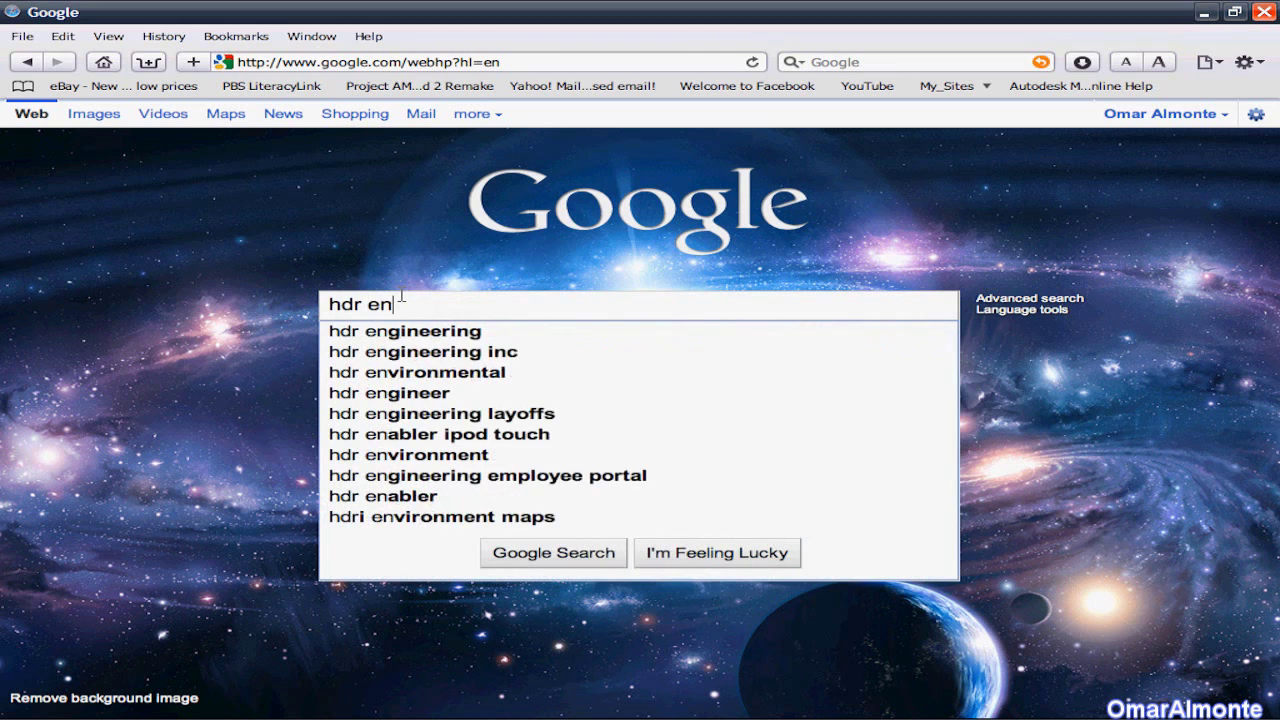
{"action": "type", "text": "viroment"}
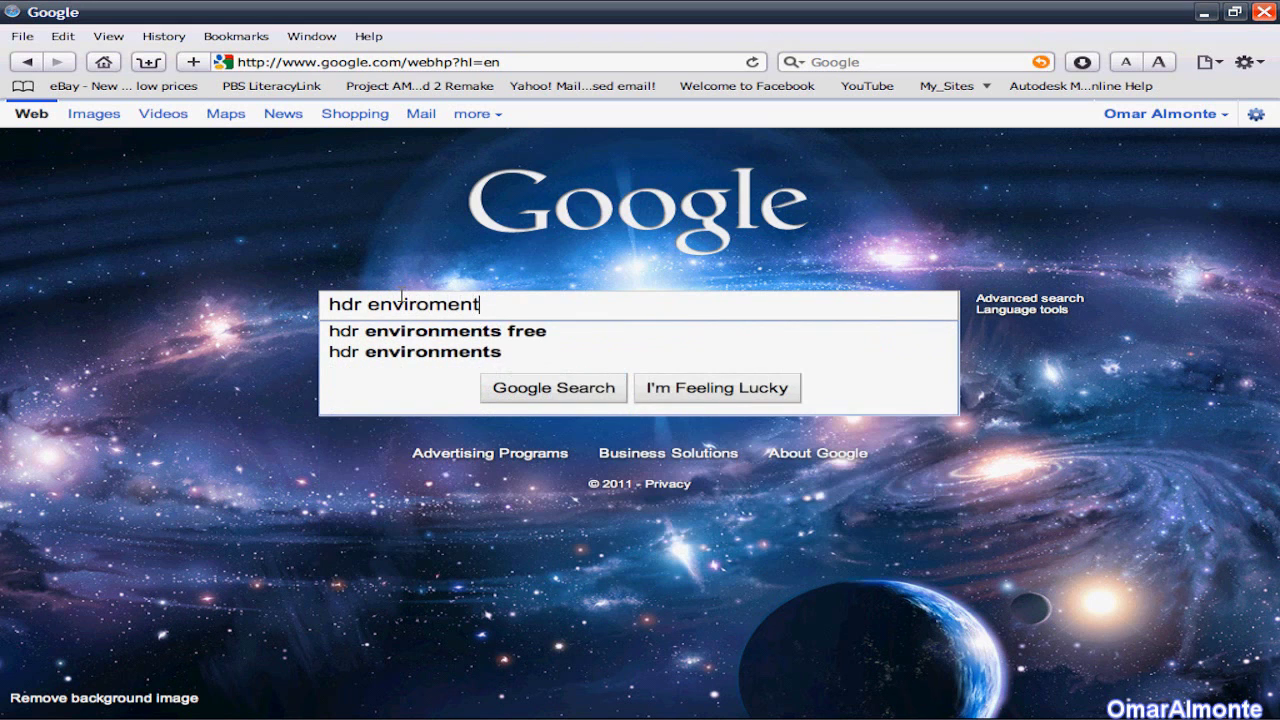
{"action": "key", "text": "Return"}
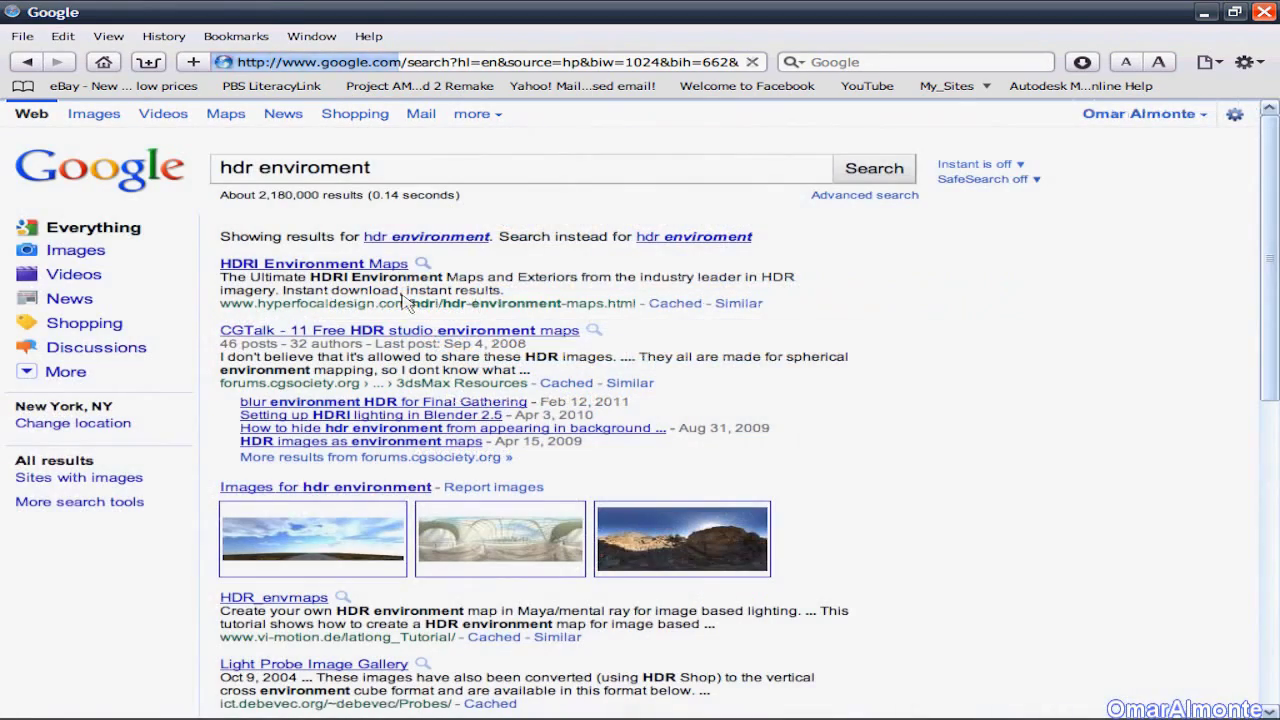
{"action": "left_click", "coordinate": [93, 116]}
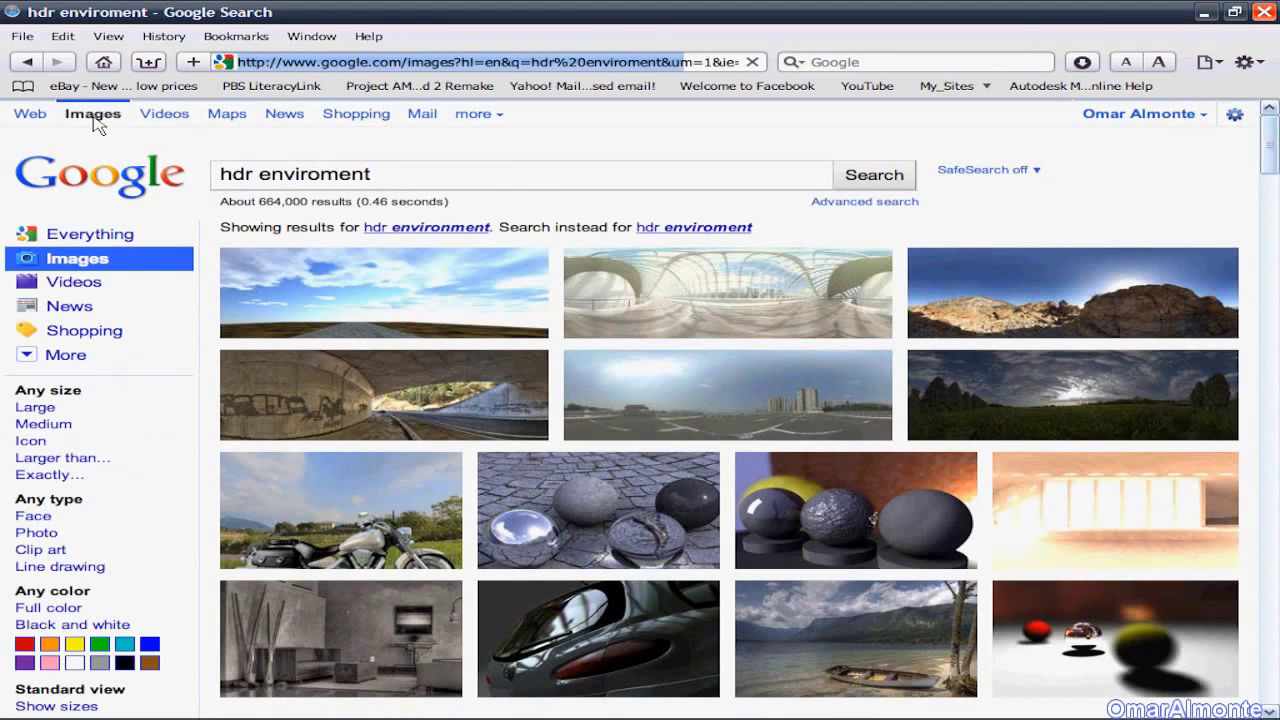
{"action": "left_click", "coordinate": [36, 408]}
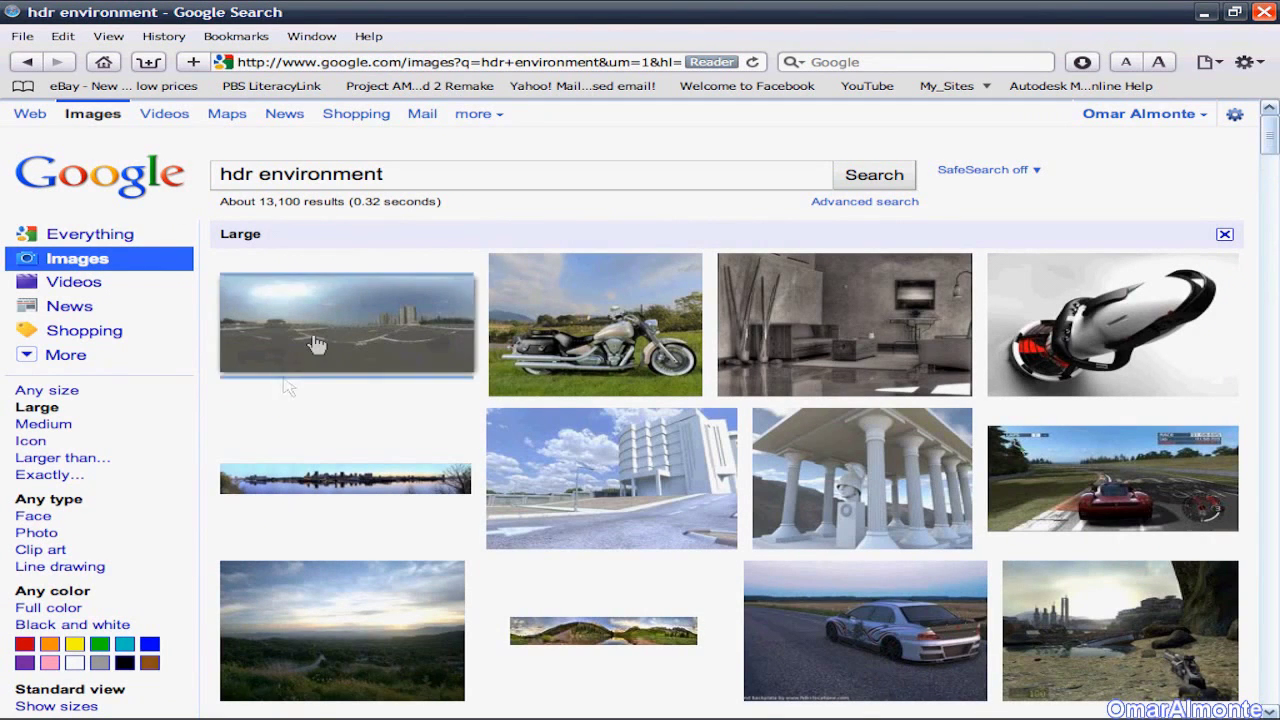
{"action": "left_click", "coordinate": [316, 342]}
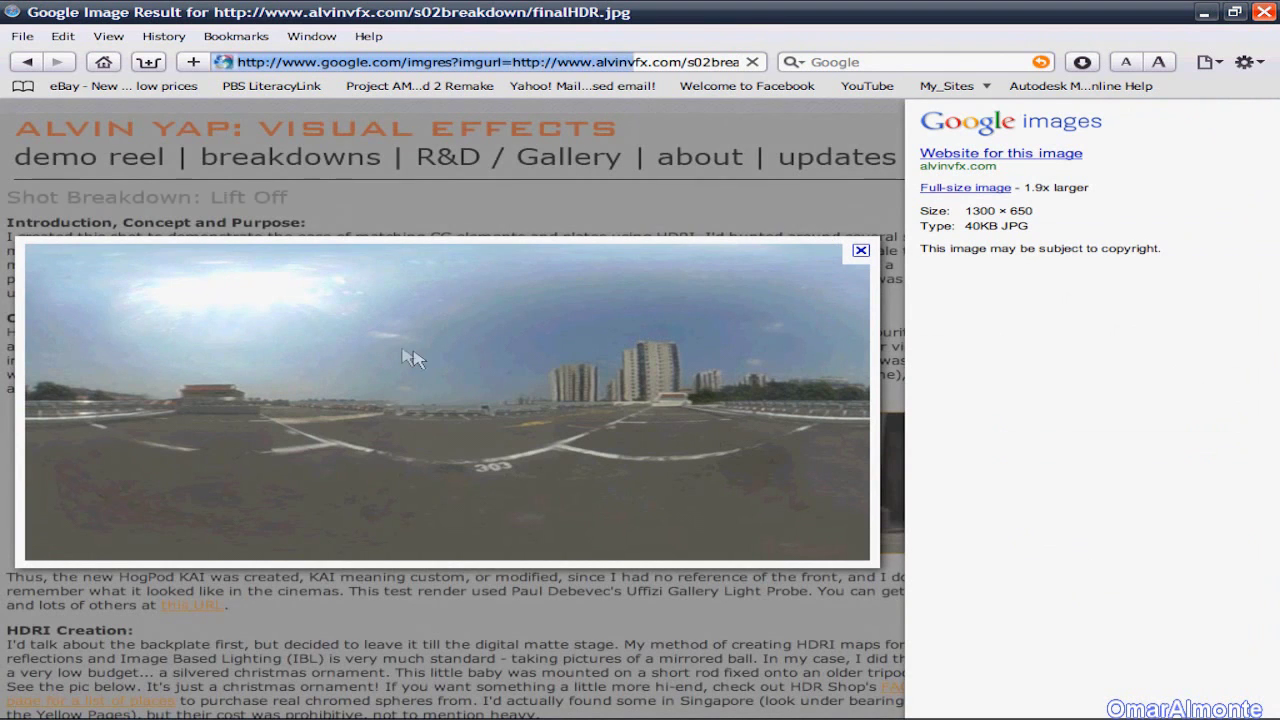
{"action": "left_click", "coordinate": [953, 189]}
{"action": "left_click", "coordinate": [680, 313]}
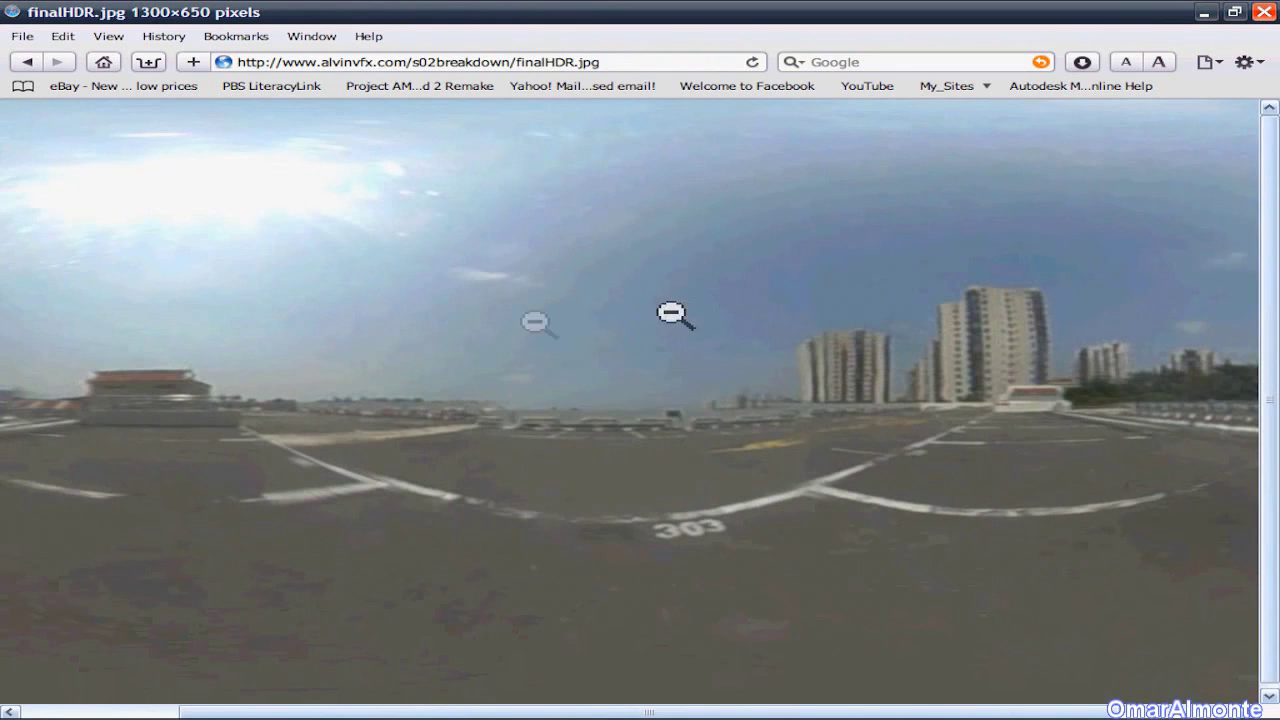
Save finalHDR.jpg into My Documents\maya\projects\AirJet\sourceimages and return to Maya.
{"action": "right_click", "coordinate": [468, 318]}
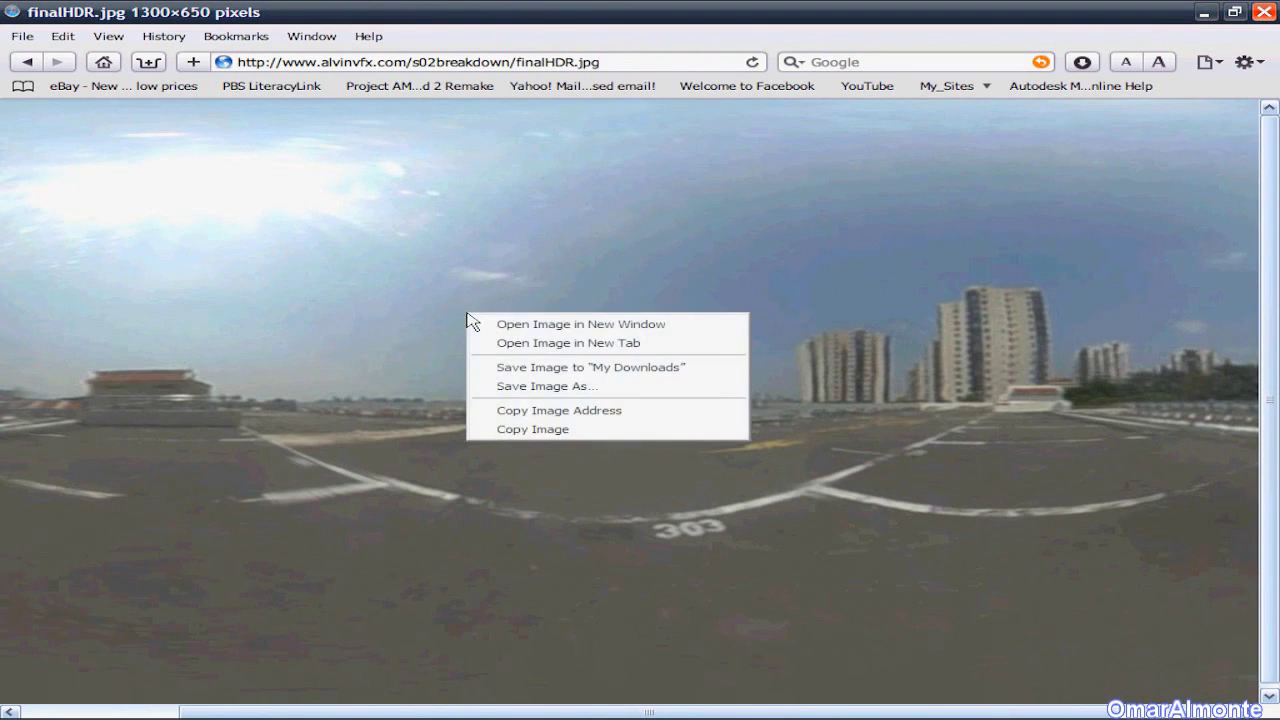
{"action": "left_click", "coordinate": [565, 386]}
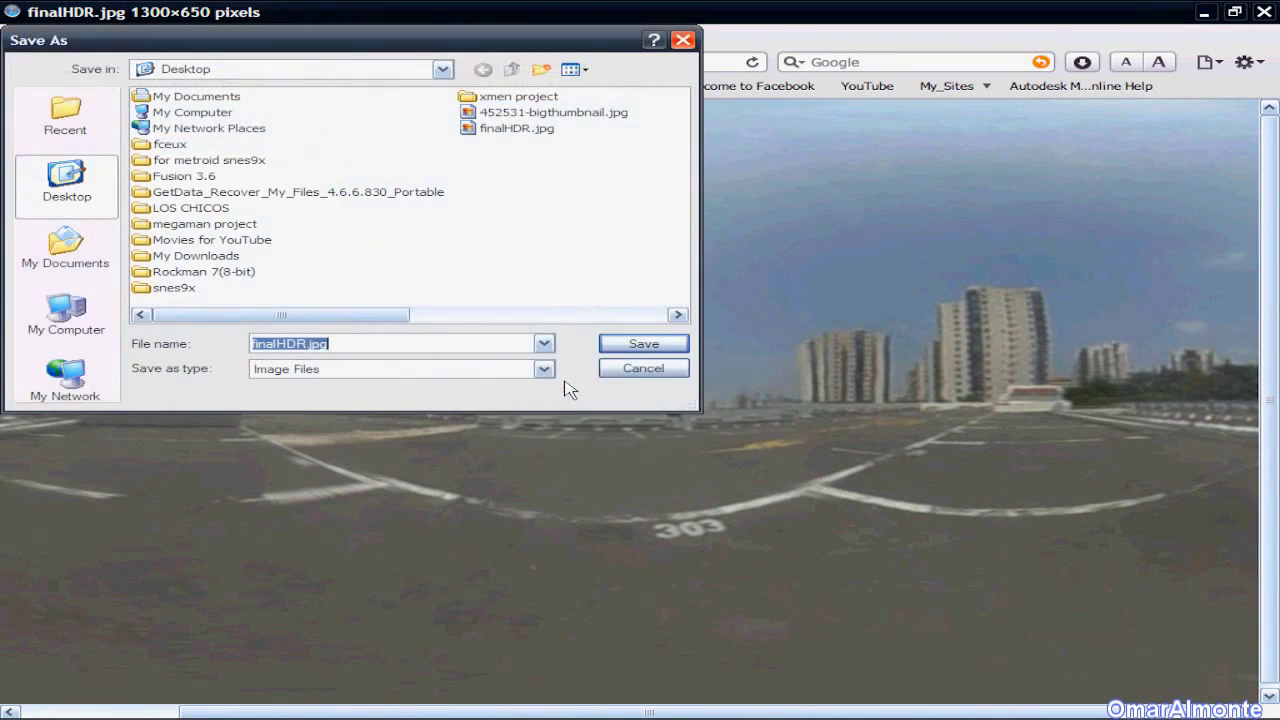
{"action": "left_click", "coordinate": [66, 250]}
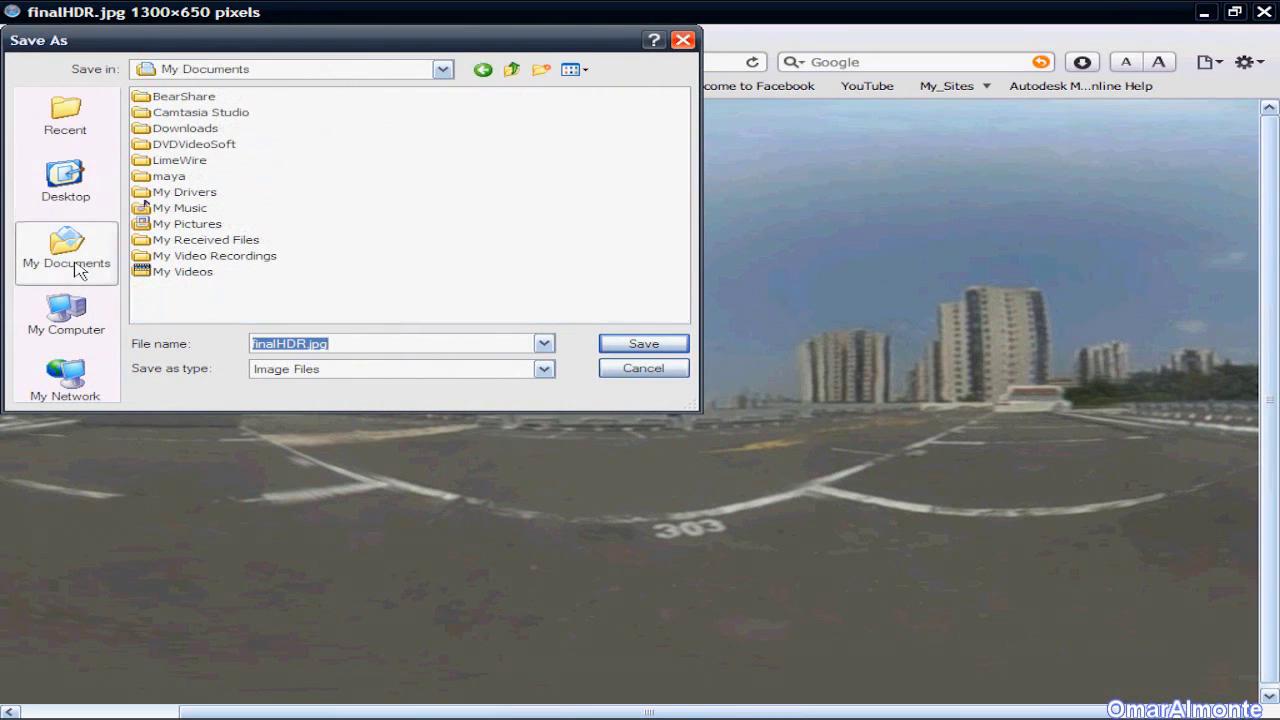
{"action": "double_click", "coordinate": [168, 177]}
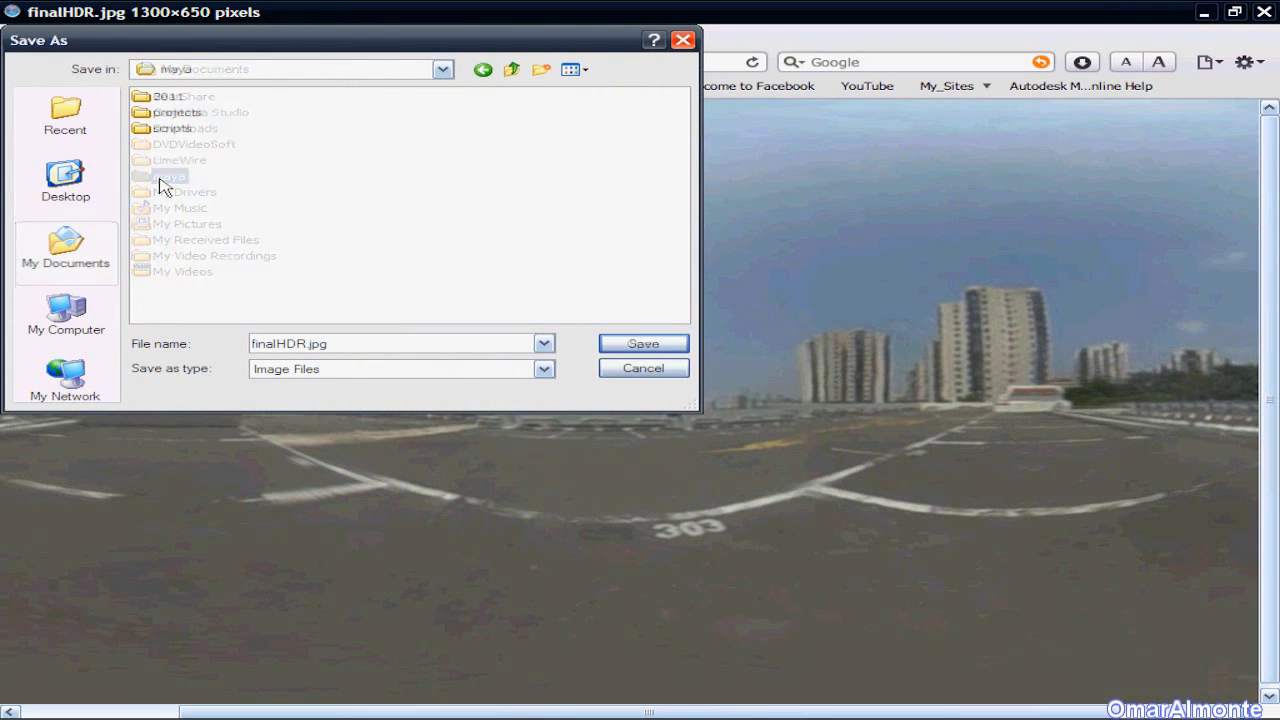
{"action": "double_click", "coordinate": [170, 112]}
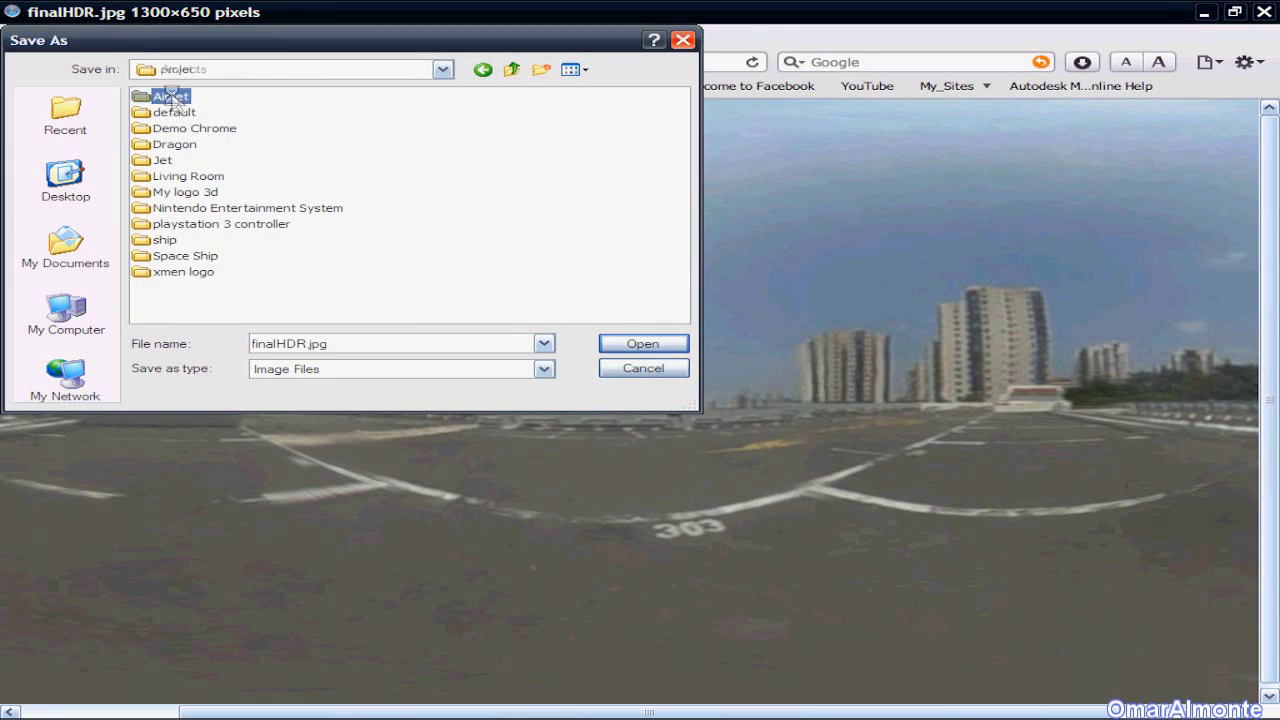
{"action": "double_click", "coordinate": [170, 96]}
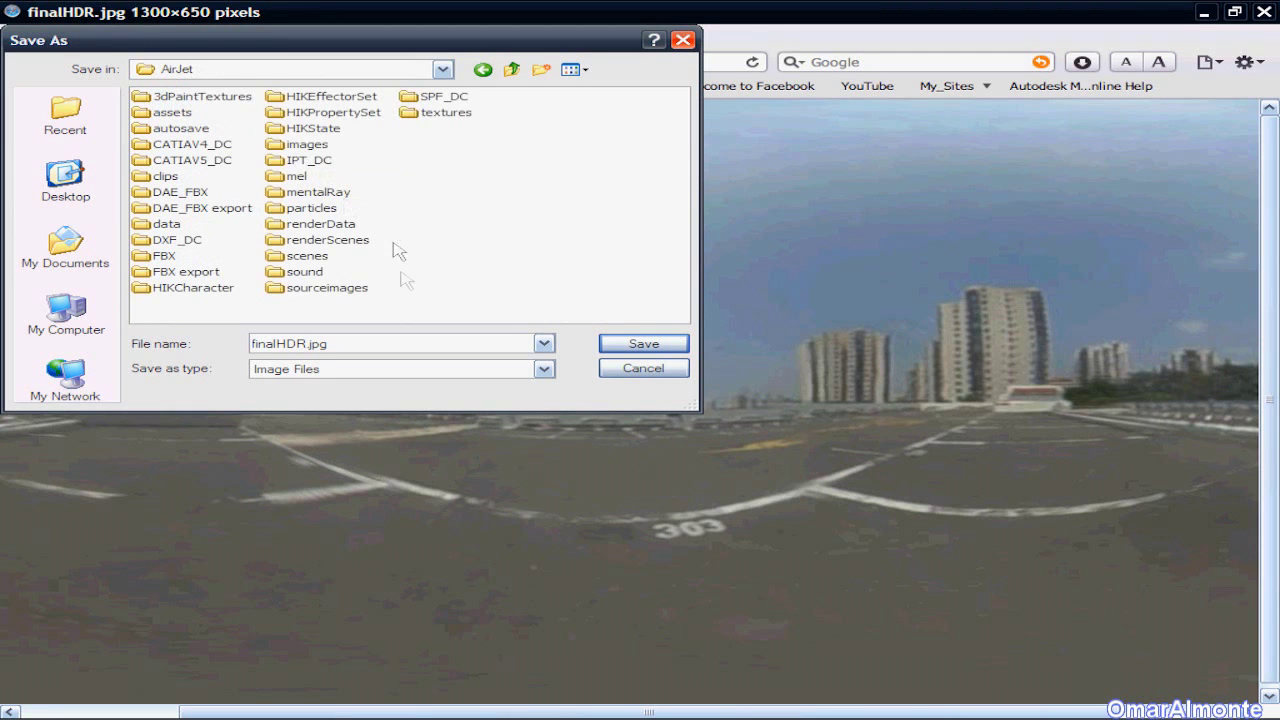
{"action": "double_click", "coordinate": [326, 288]}
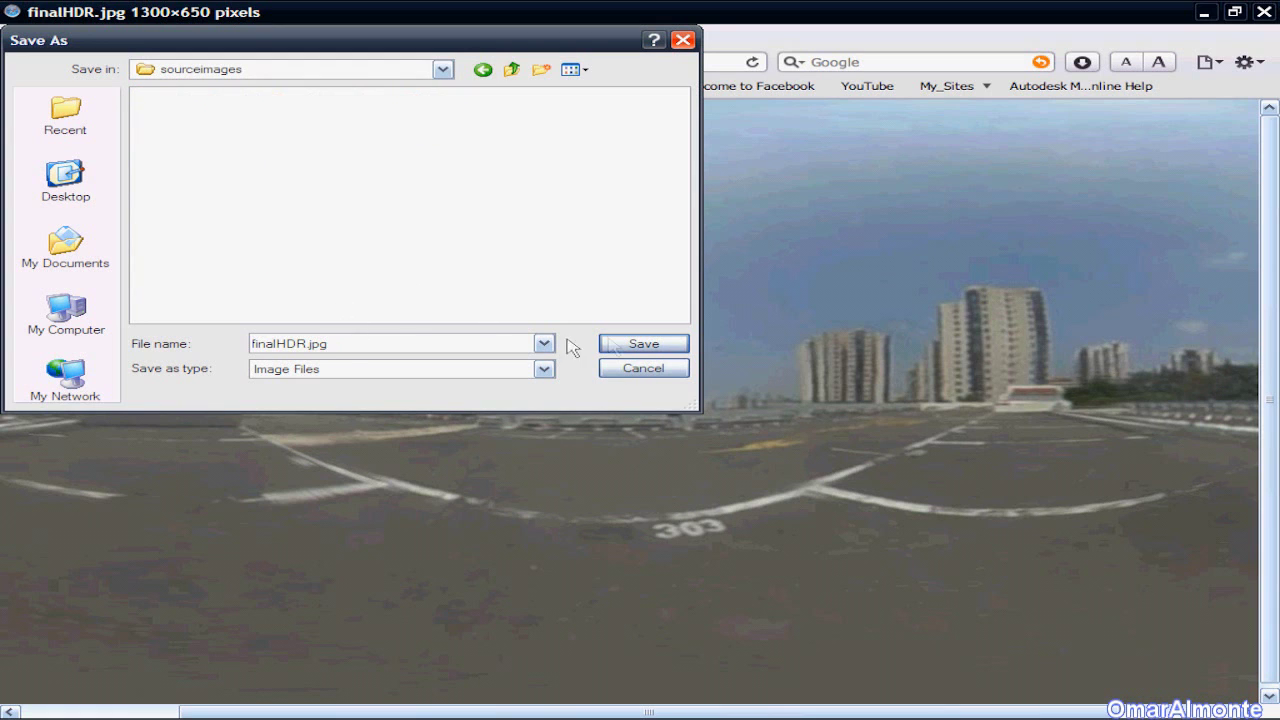
{"action": "left_click", "coordinate": [633, 345]}
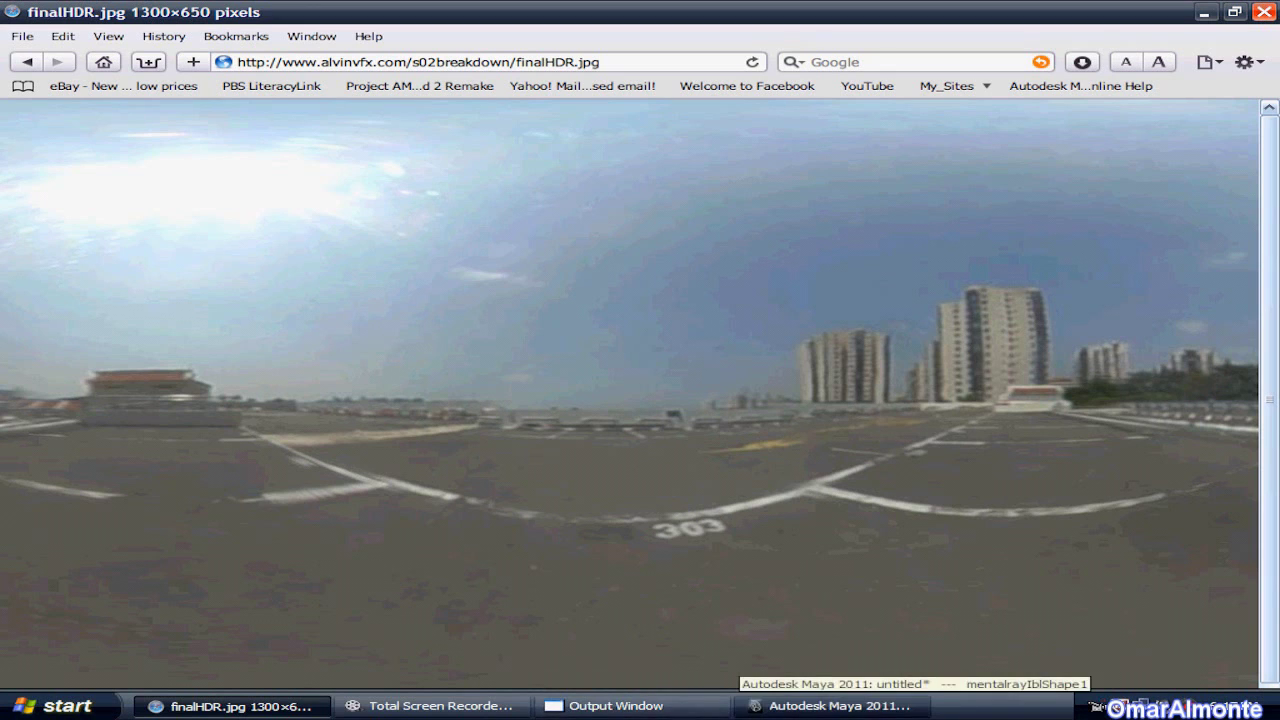
{"action": "left_click", "coordinate": [800, 706]}
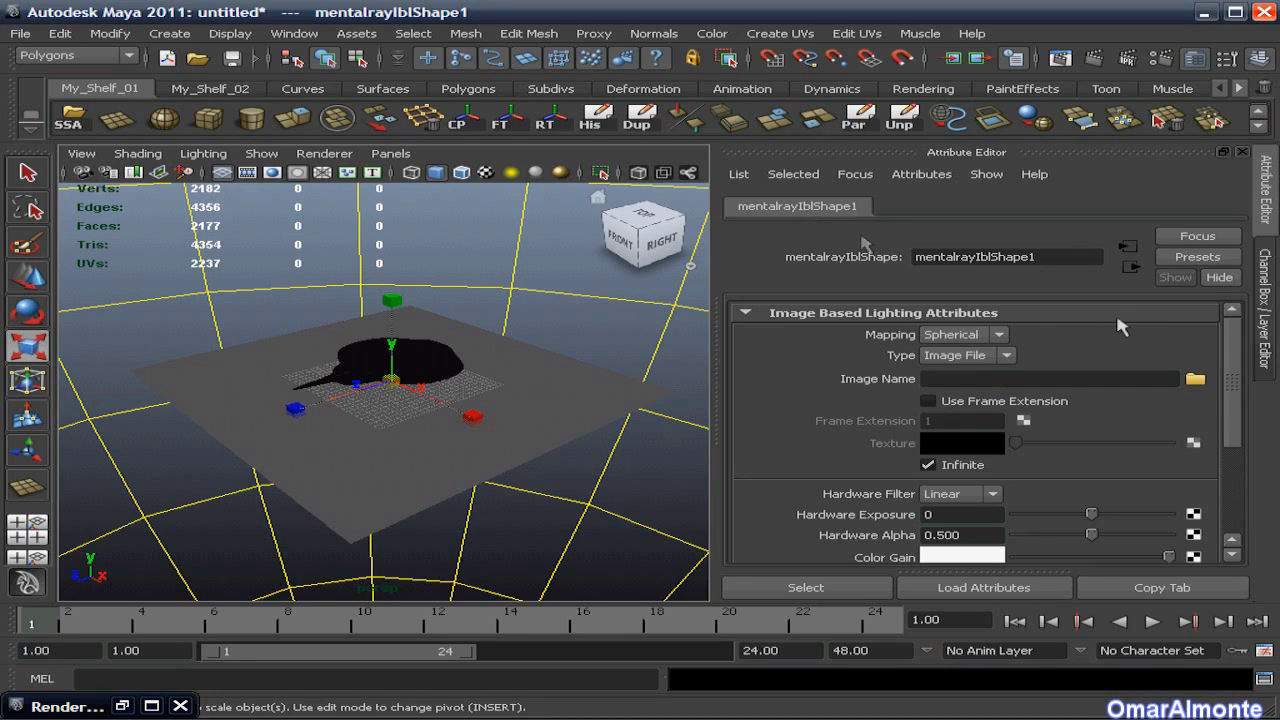
Frame the scene, marquee-select the IBL sphere, and browse for its environment image.
{"action": "left_click", "coordinate": [583, 336]}
{"action": "key", "text": "a"}
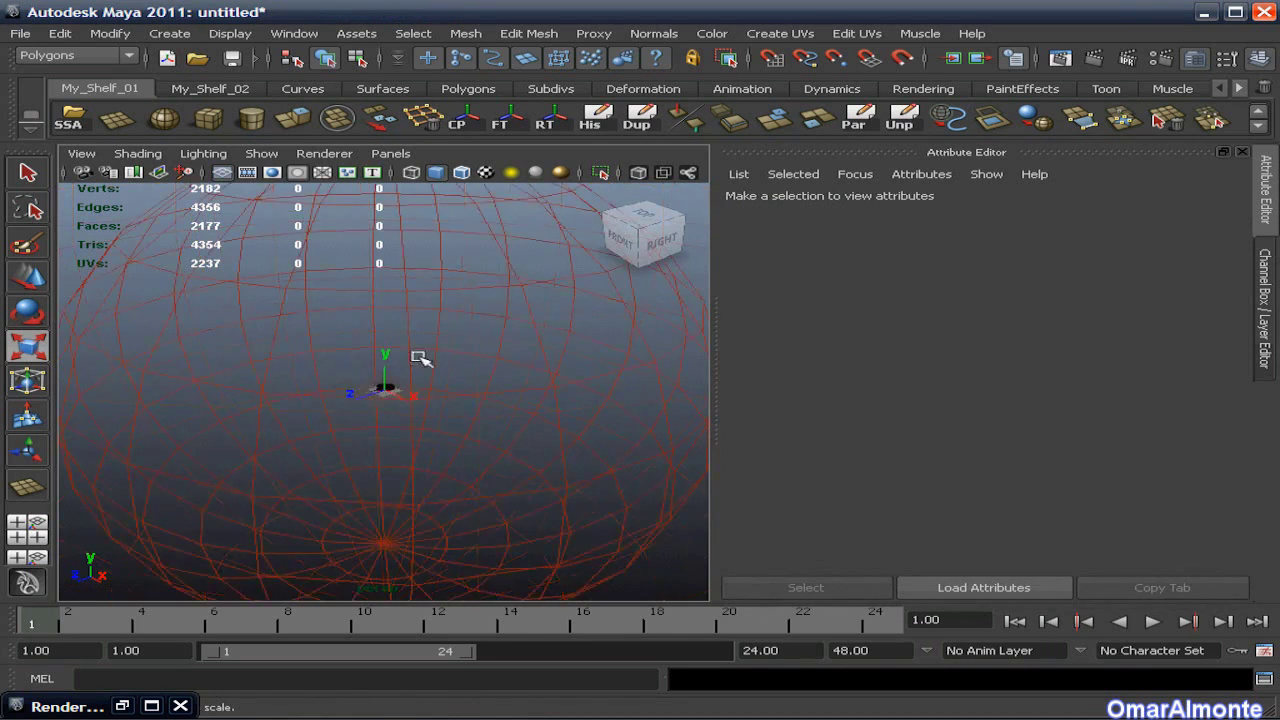
{"action": "left_click_drag", "start_coordinate": [302, 269], "coordinate": [451, 351]}
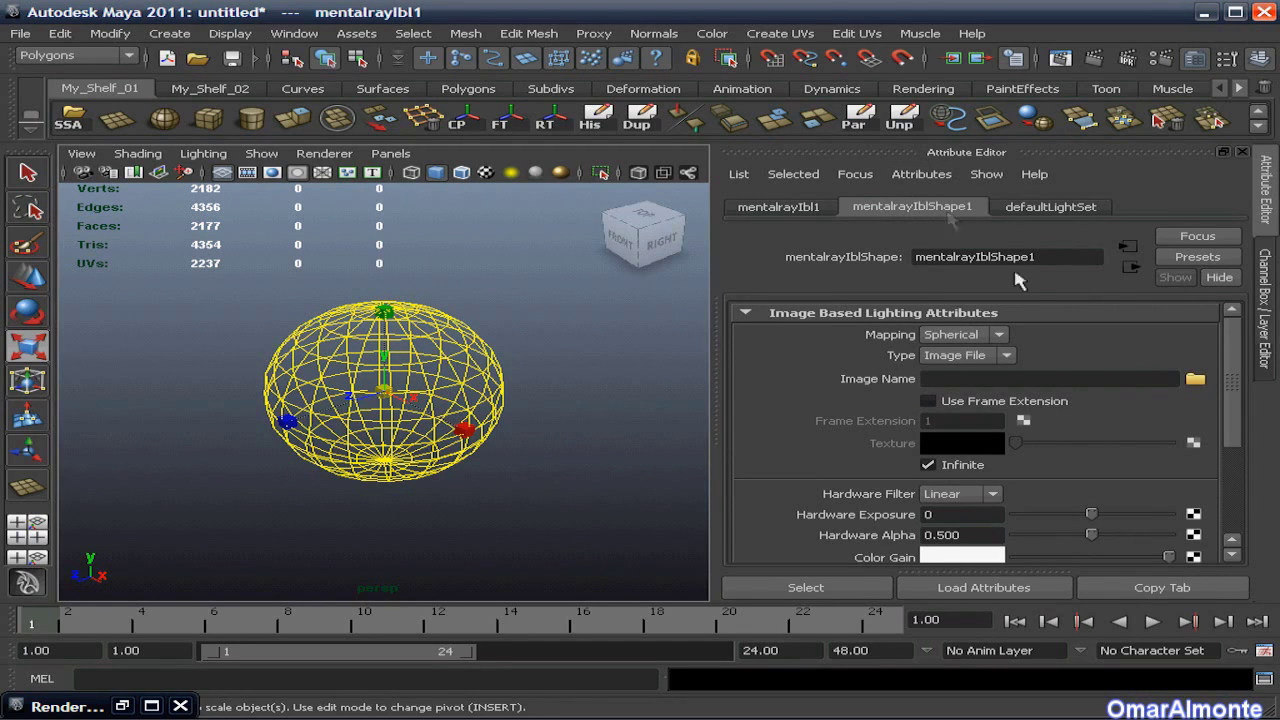
{"action": "left_click", "coordinate": [1195, 380]}
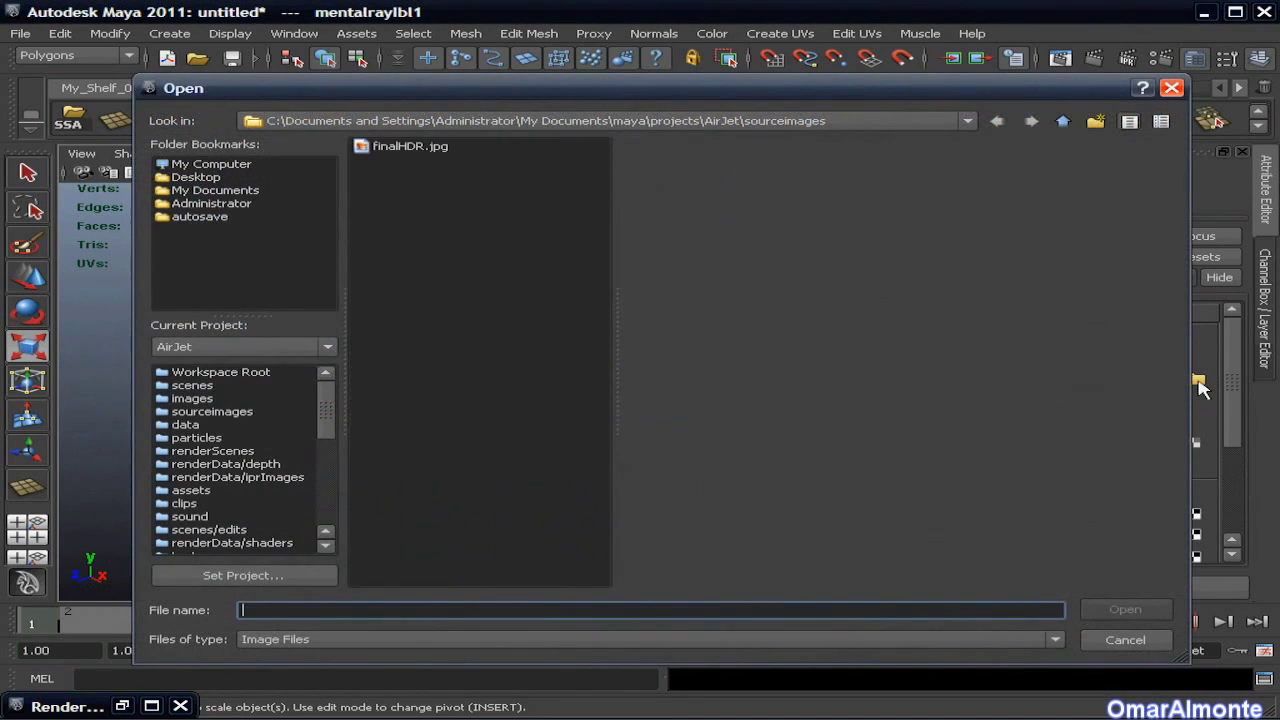
Load sourceimages\finalHDR.jpg as the IBL environment image.
{"action": "left_click", "coordinate": [405, 146]}
{"action": "left_click", "coordinate": [1126, 609]}
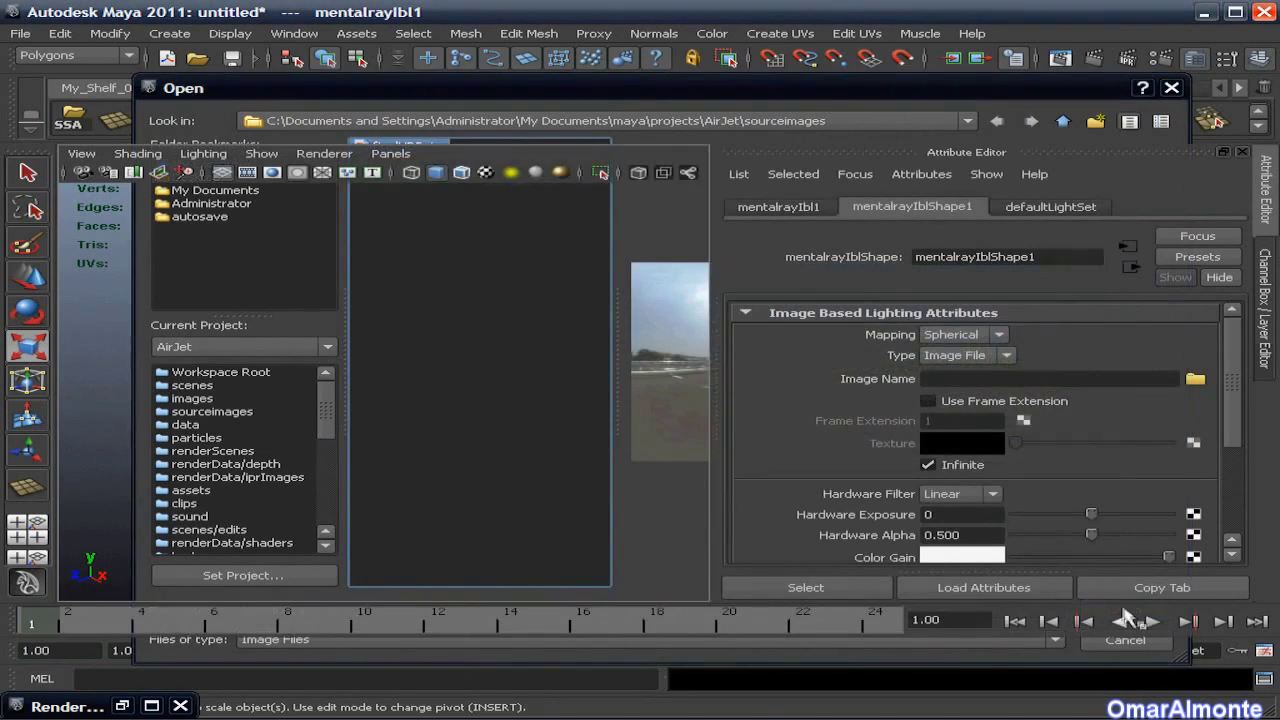
{"action": "scroll", "coordinate": [476, 452], "scroll_direction": "up", "scroll_amount": 10}
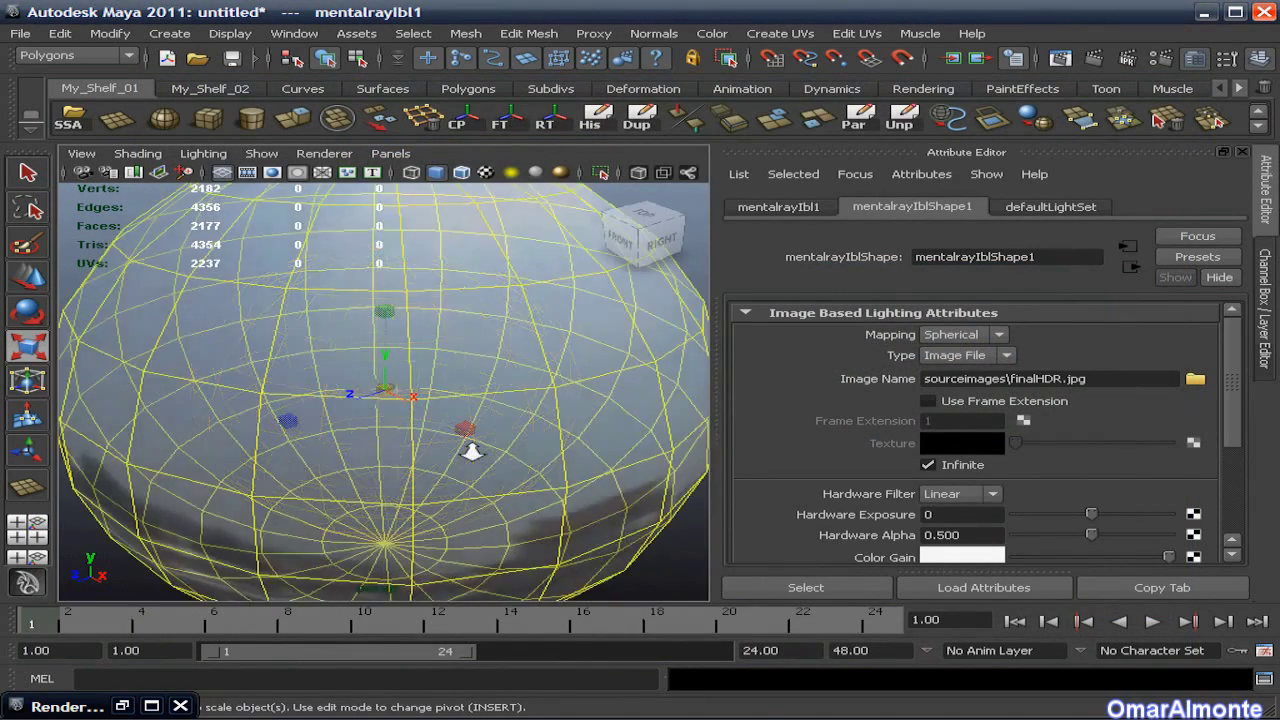
{"action": "scroll", "coordinate": [476, 452], "scroll_direction": "up", "scroll_amount": 5}
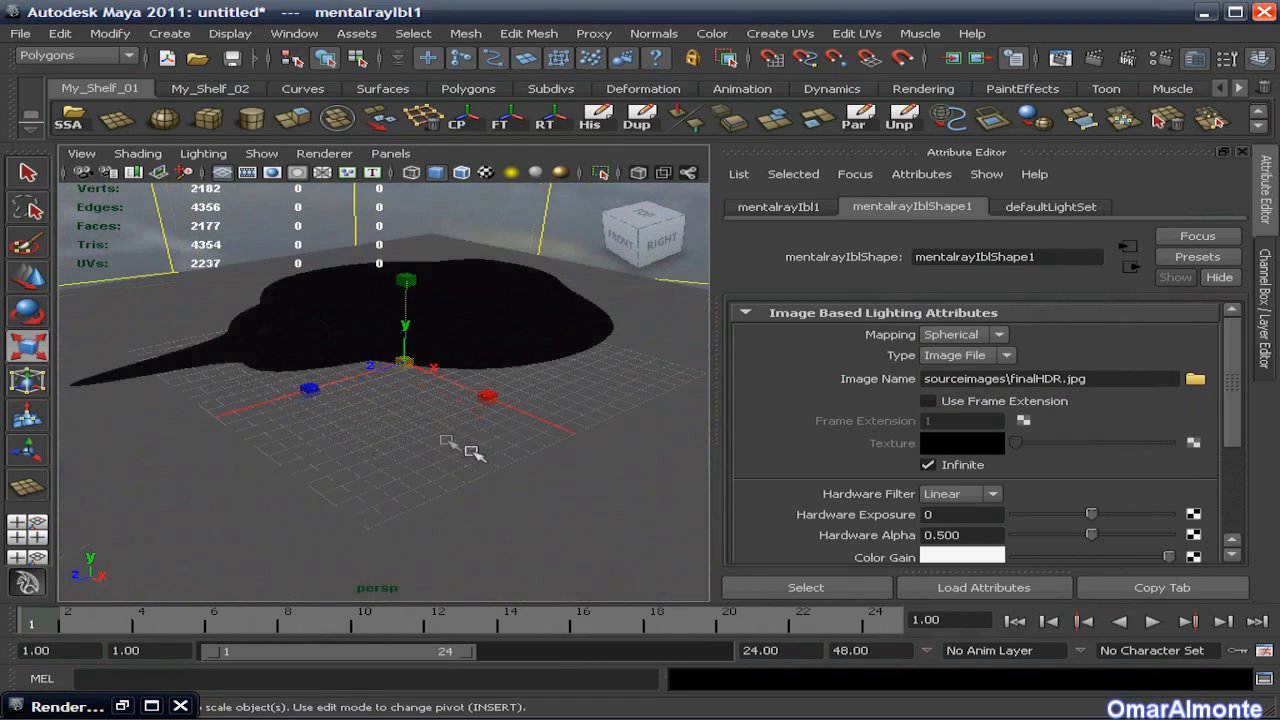
Scale the ground plane up uniformly to a much larger size.
{"action": "left_click", "coordinate": [410, 398]}
{"action": "left_click_drag", "start_coordinate": [410, 365], "coordinate": [1120, 510]}
{"action": "left_click_drag", "start_coordinate": [418, 368], "coordinate": [480, 418]}
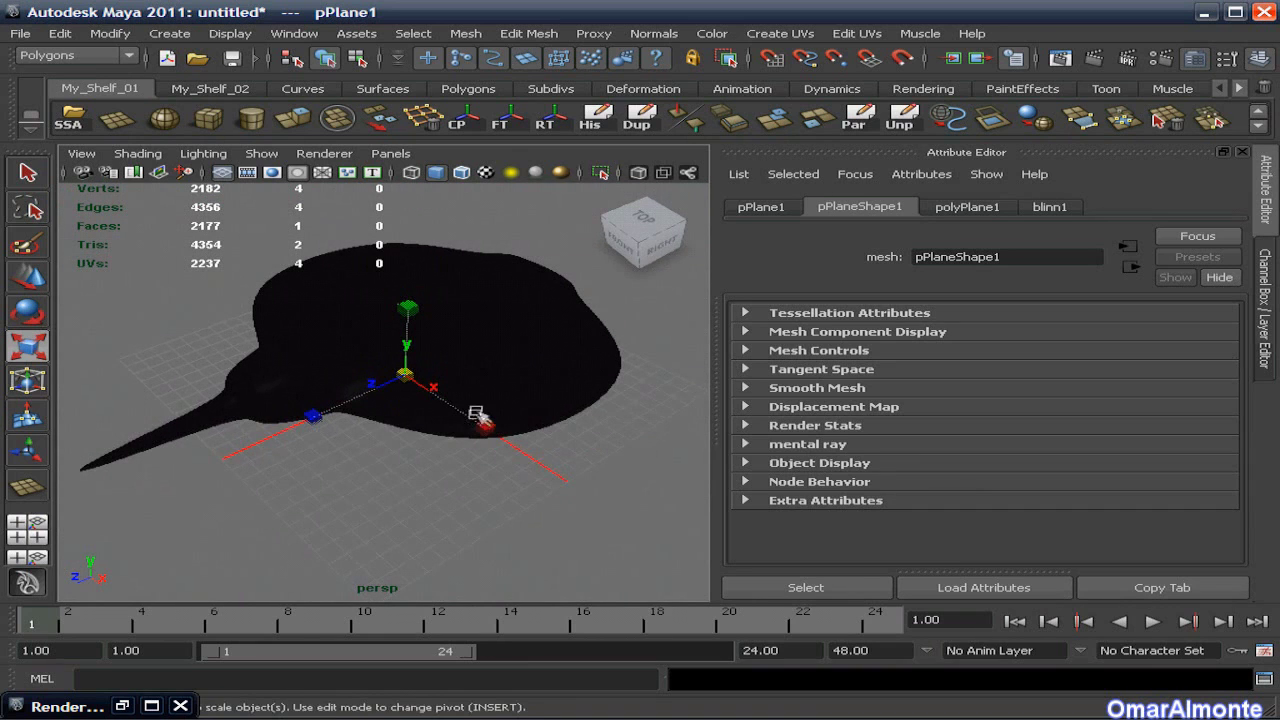
{"action": "left_click", "coordinate": [1062, 57]}
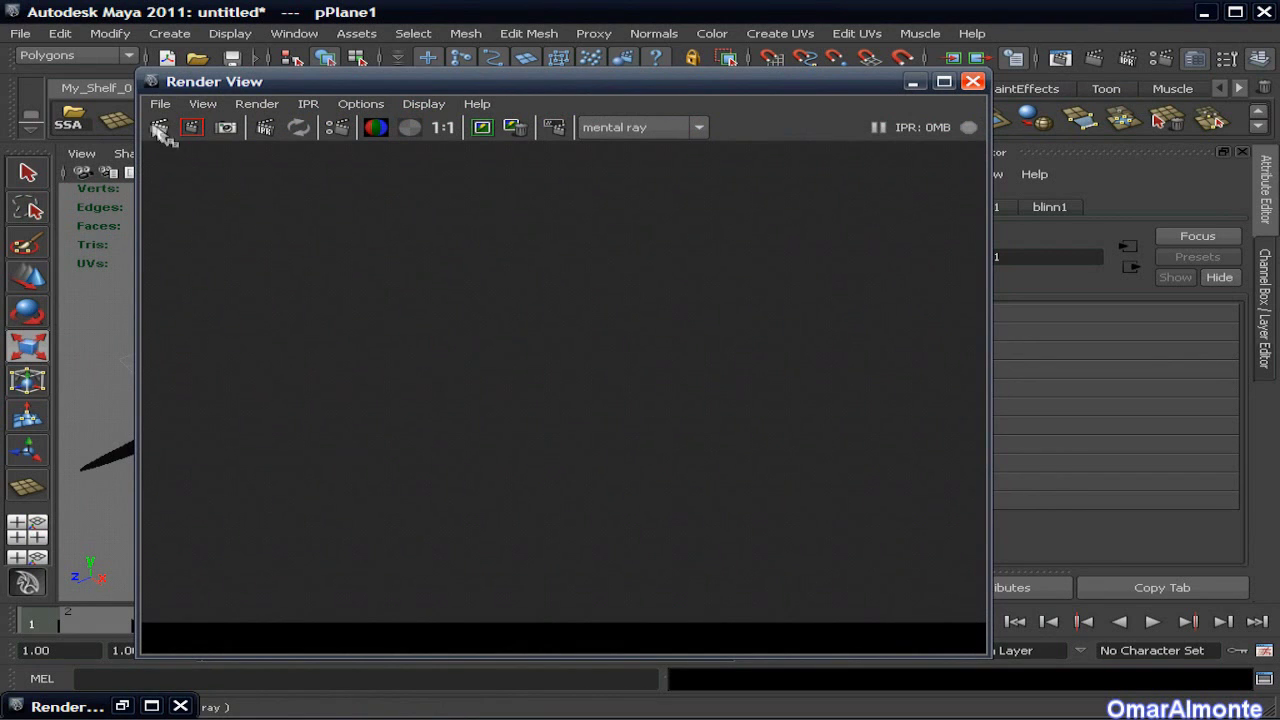
Render the jet scene with mental ray in the Render View.
{"action": "left_click", "coordinate": [159, 130]}
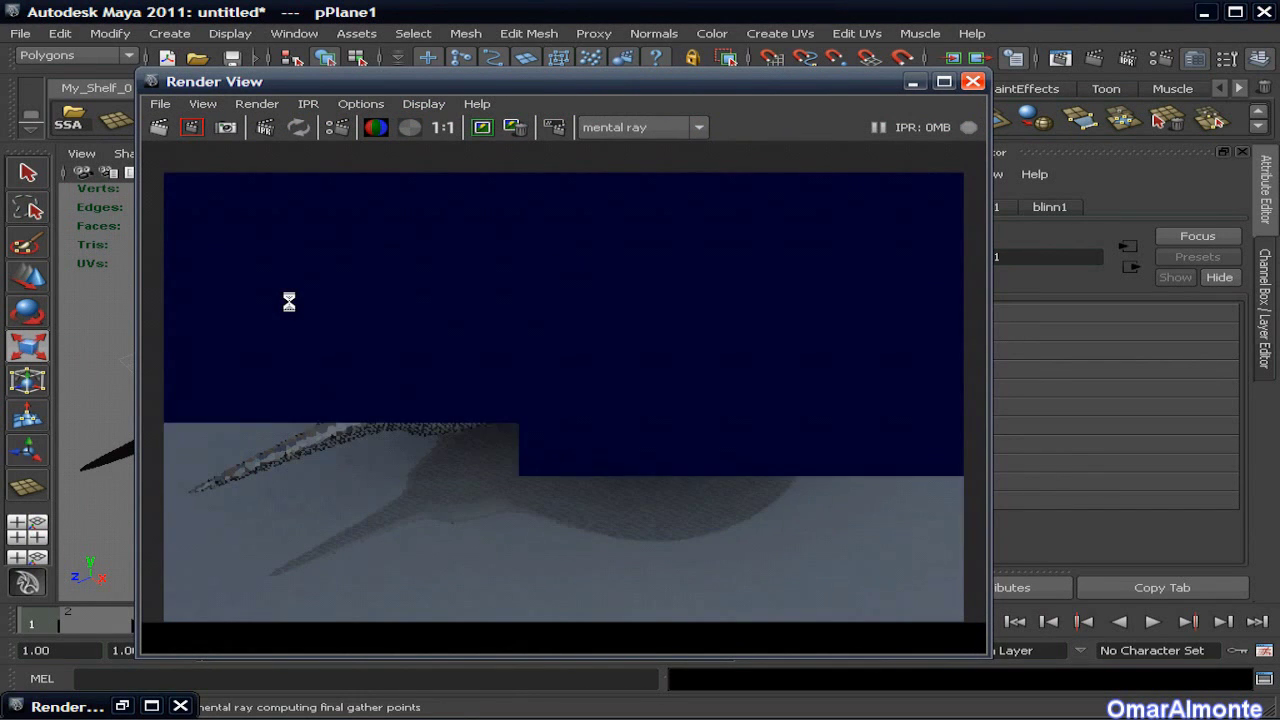